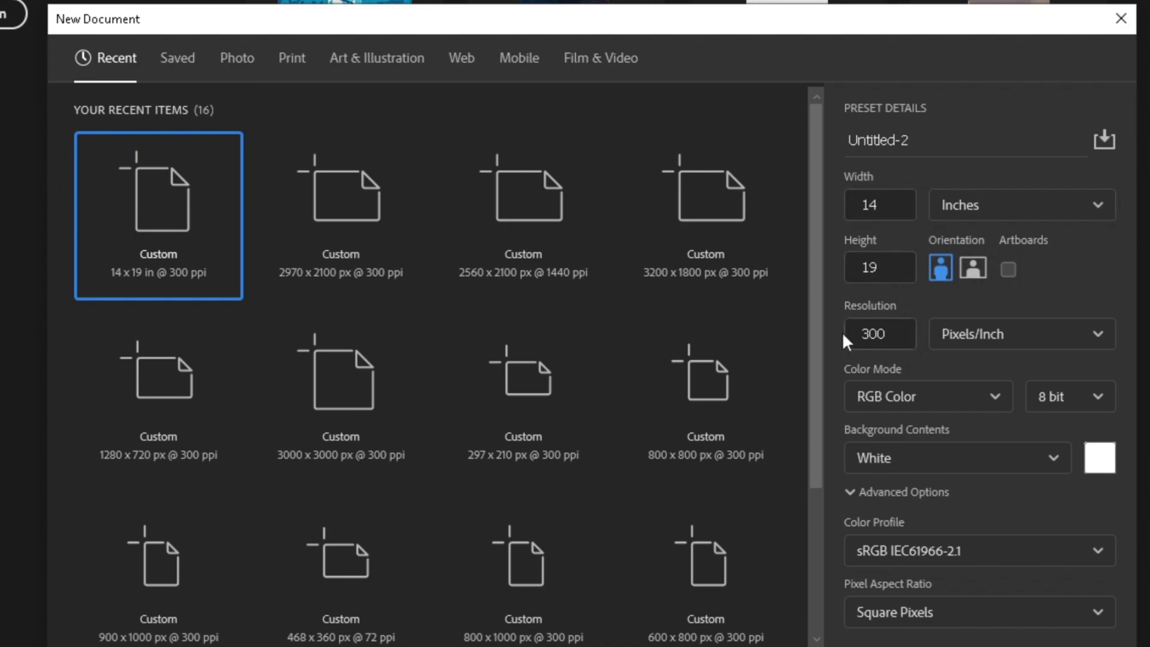
Create a 14 x 19 inch RGB document at 300 pixels/inch and place the stadium picture file "images" in it
{"action": "left_click", "coordinate": [982, 591]}
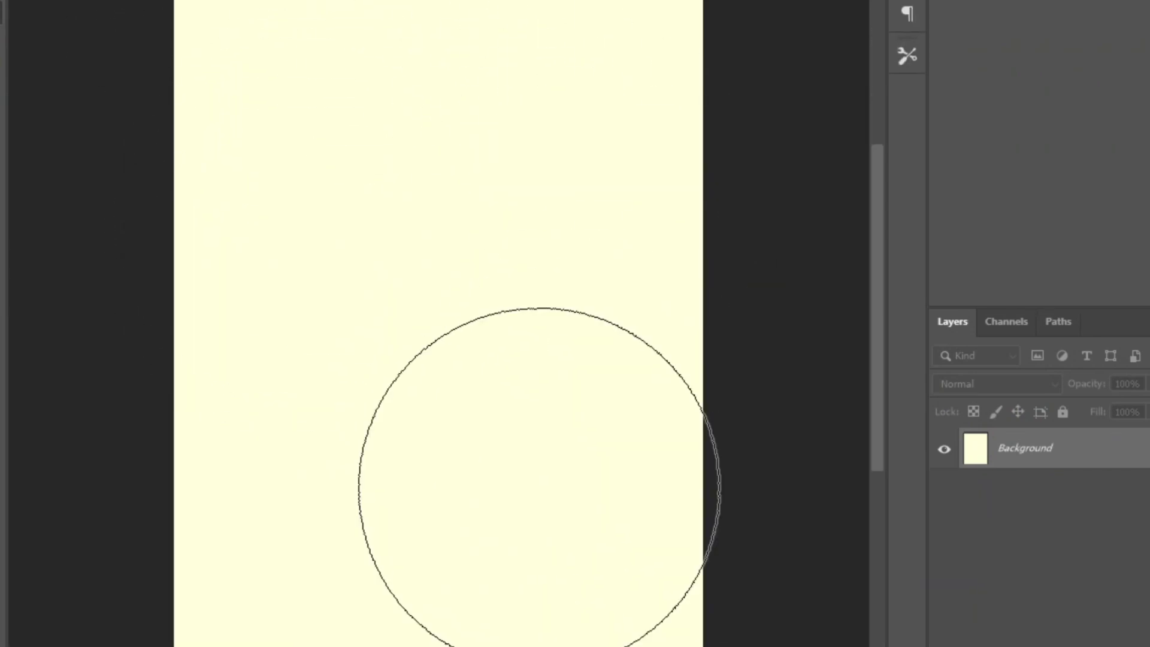
{"action": "left_click", "coordinate": [344, 625]}
{"action": "left_click_drag", "start_coordinate": [223, 281], "coordinate": [495, 486]}
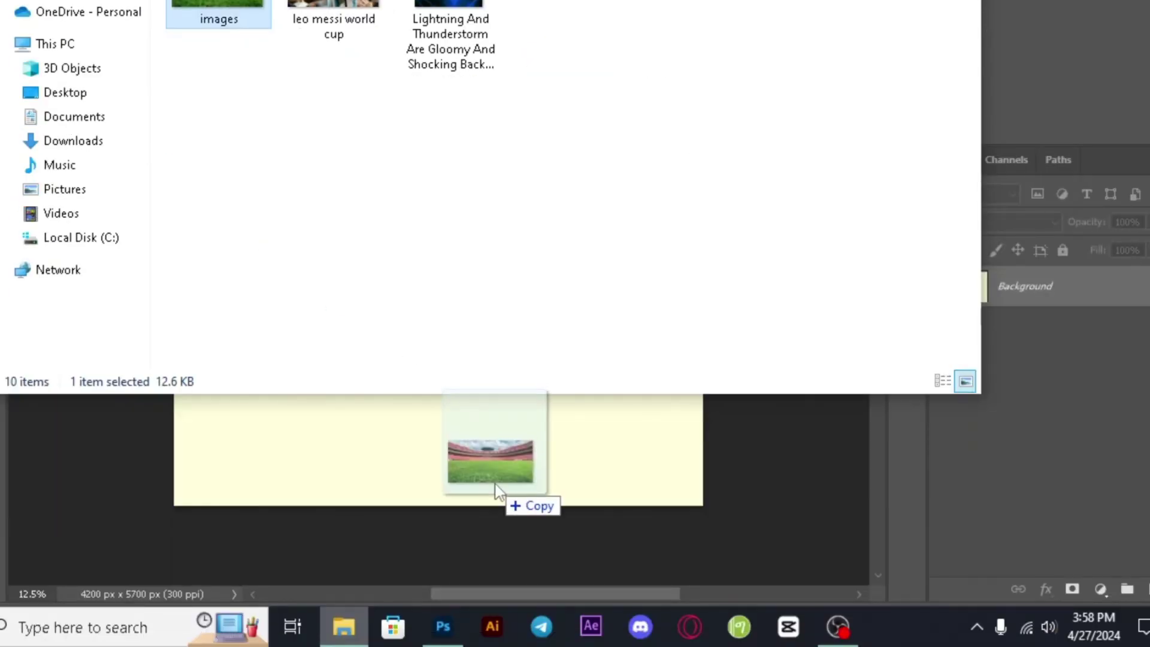
Scale the placed stadium picture to the full canvas width and align it with the canvas's bottom edge
{"action": "left_click_drag", "start_coordinate": [521, 187], "coordinate": [737, 527]}
{"action": "left_click_drag", "start_coordinate": [563, 273], "coordinate": [383, 432]}
{"action": "left_click_drag", "start_coordinate": [652, 384], "coordinate": [720, 385]}
{"action": "left_click_drag", "start_coordinate": [468, 342], "coordinate": [462, 331]}
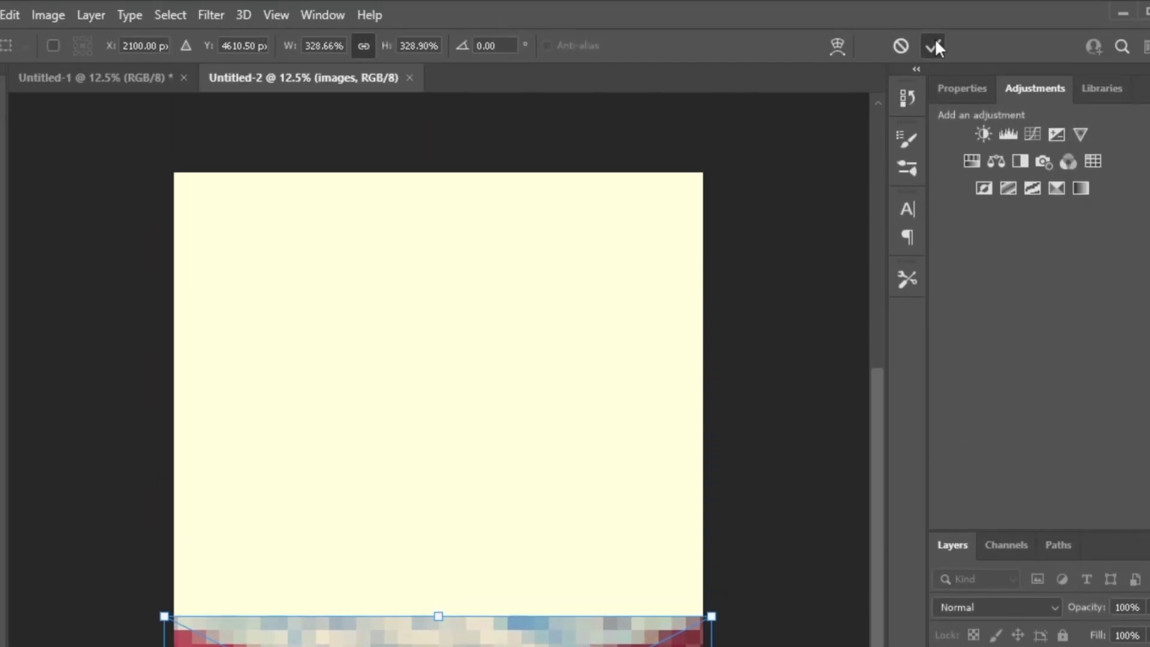
{"action": "left_click", "coordinate": [933, 46]}
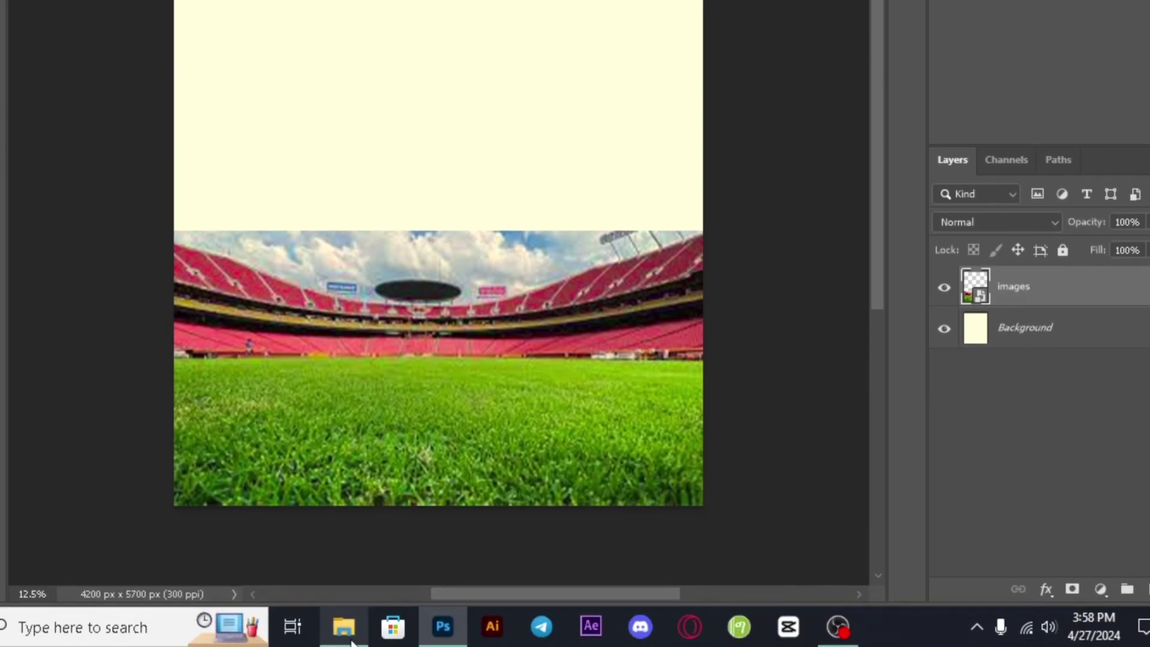
Place the night-stadium picture 789e510b82cd4d2ddb56bc3d2510fc83 and scale it to cover the full canvas width, shifted down
{"action": "left_click", "coordinate": [345, 631]}
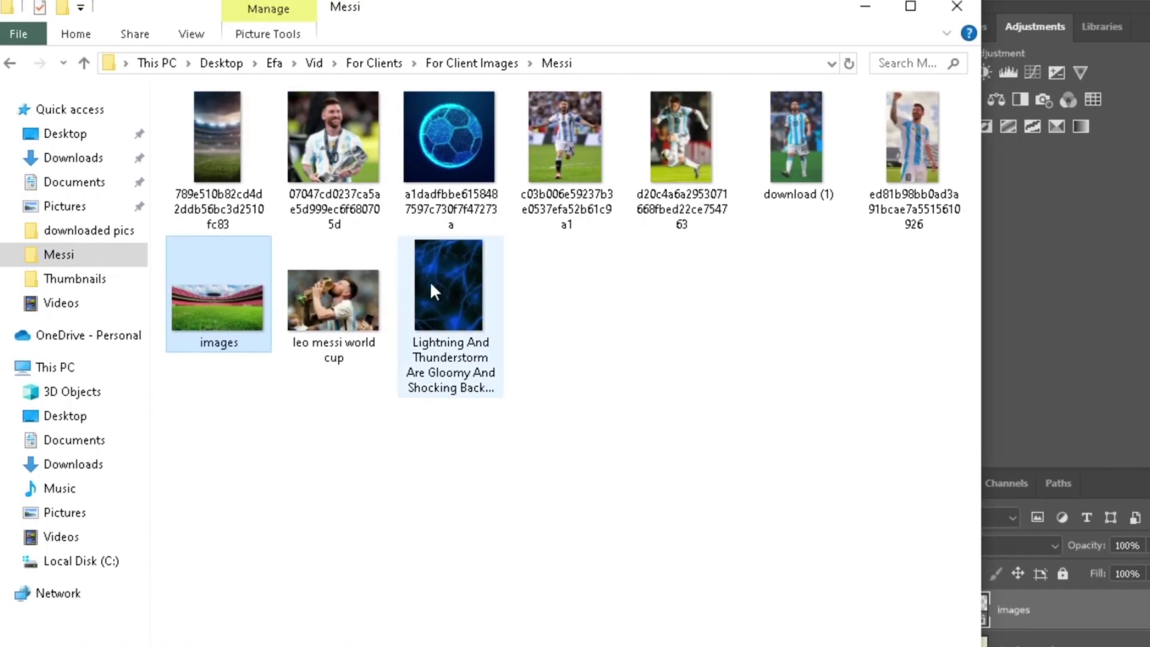
{"action": "left_click_drag", "start_coordinate": [217, 303], "coordinate": [417, 505]}
{"action": "left_click_drag", "start_coordinate": [585, 146], "coordinate": [711, 146]}
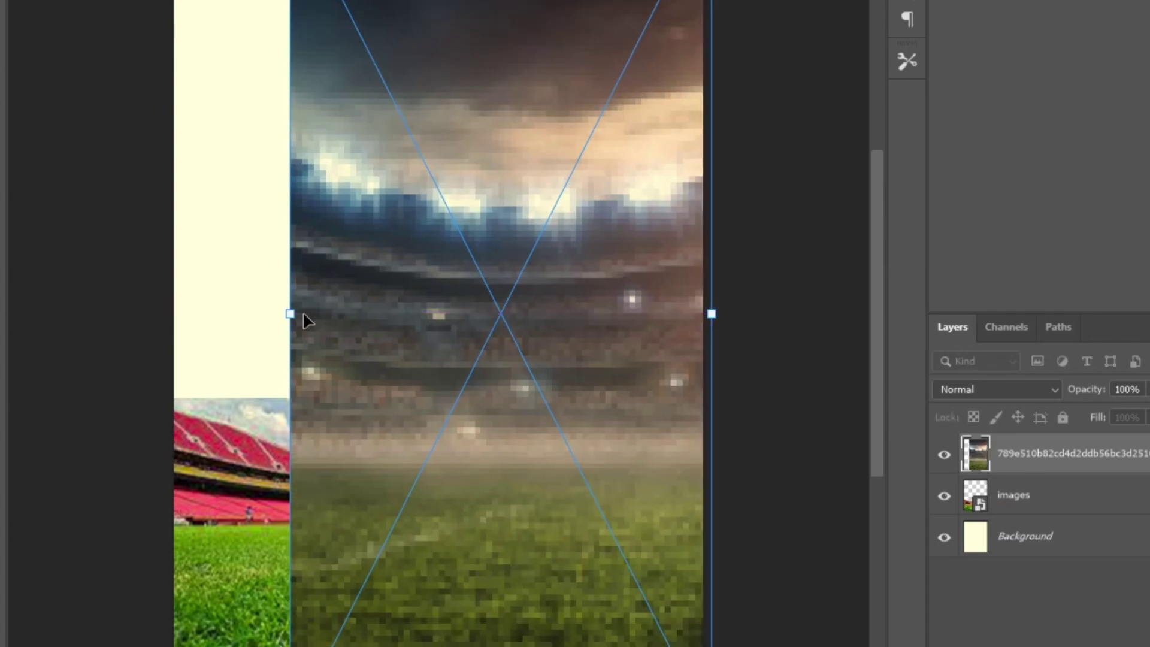
{"action": "left_click_drag", "start_coordinate": [290, 146], "coordinate": [174, 146]}
{"action": "left_click_drag", "start_coordinate": [282, 163], "coordinate": [283, 225]}
{"action": "left_click_drag", "start_coordinate": [282, 393], "coordinate": [284, 440]}
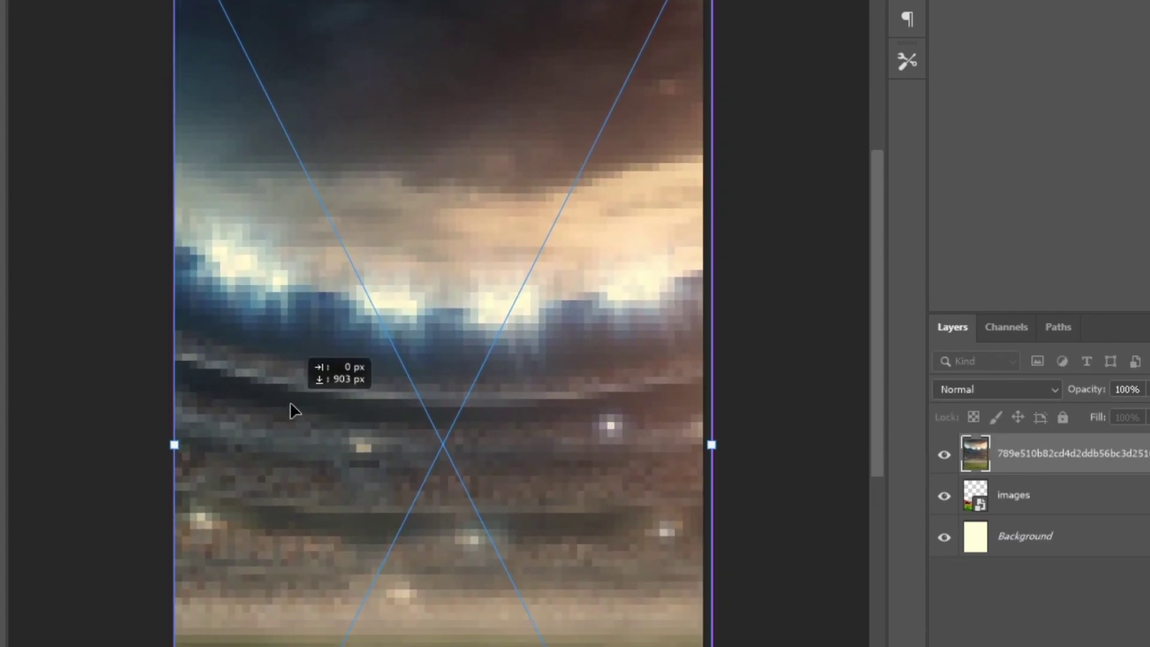
{"action": "key", "text": "Return"}
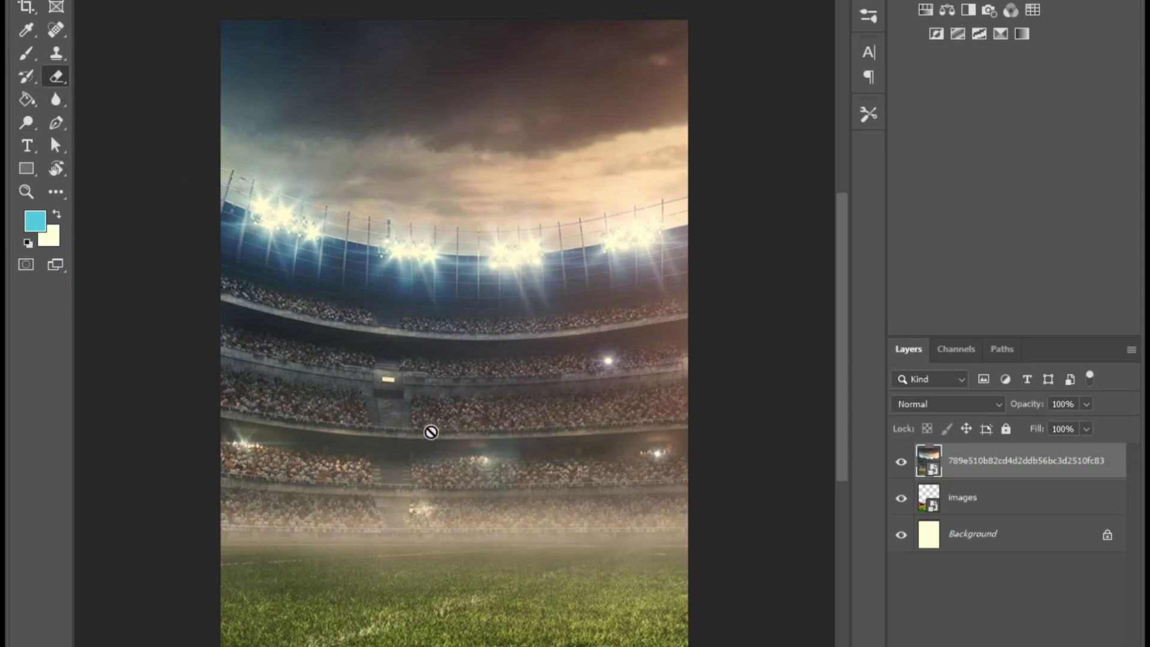
Rasterize the night-stadium layer and erase its lower pitch area so the bright grass underneath shows
{"action": "left_click", "coordinate": [477, 420]}
{"action": "left_click", "coordinate": [549, 214]}
{"action": "mouse_move", "coordinate": [282, 577]}
{"action": "left_mouse_down"}
{"action": "mouse_move", "coordinate": [688, 593]}
{"action": "mouse_move", "coordinate": [346, 604]}
{"action": "left_mouse_up"}
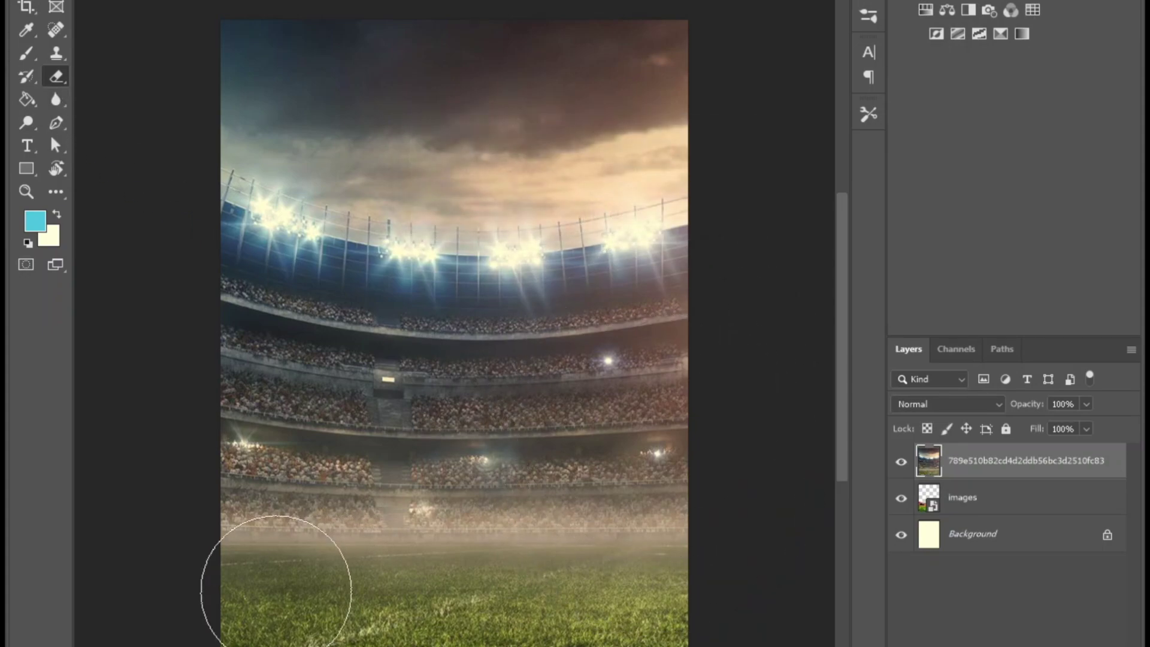
{"action": "left_click_drag", "start_coordinate": [346, 519], "coordinate": [519, 514]}
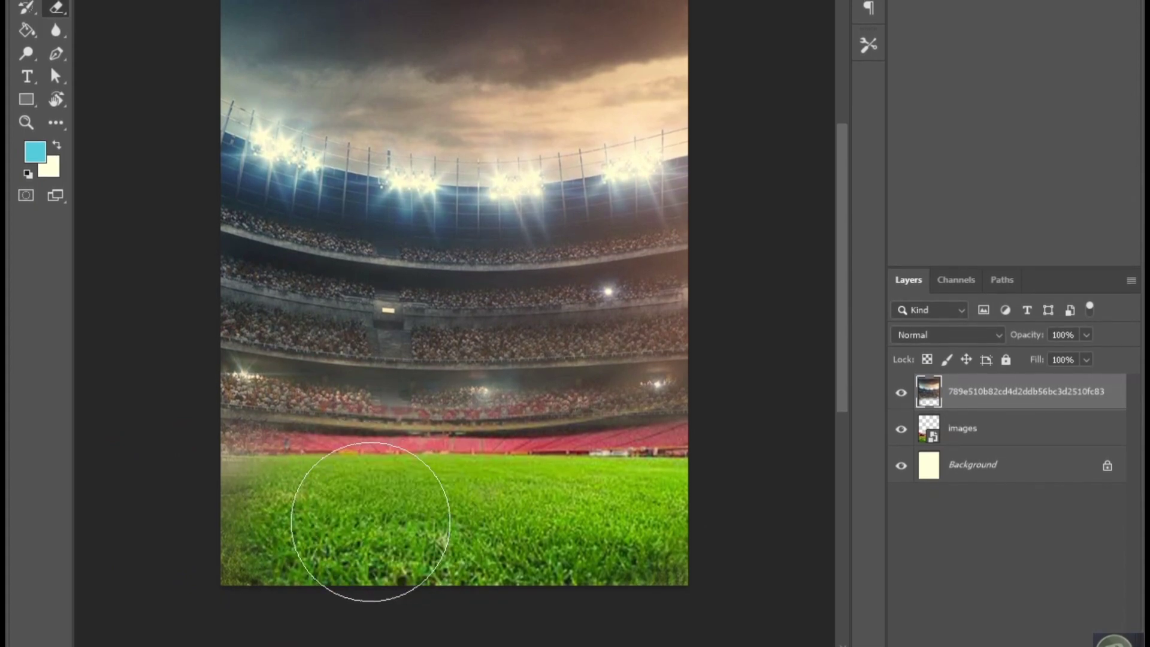
{"action": "scroll", "coordinate": [301, 478], "scroll_direction": "up", "scroll_amount": 5}
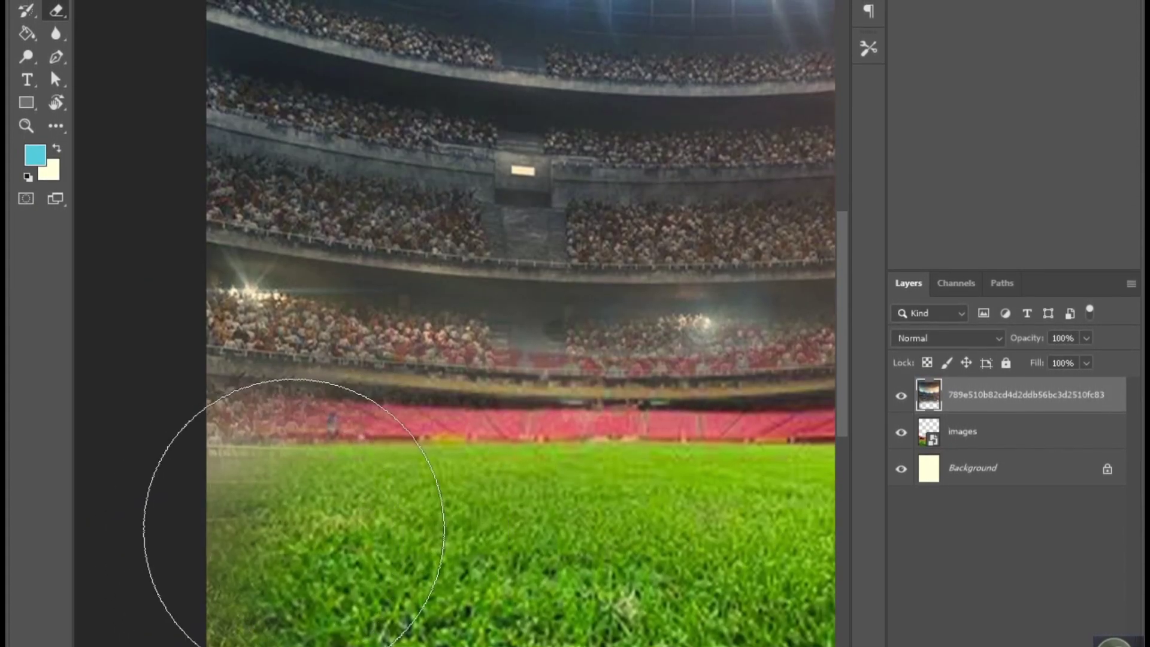
{"action": "left_click_drag", "start_coordinate": [294, 529], "coordinate": [210, 528]}
{"action": "left_click_drag", "start_coordinate": [347, 489], "coordinate": [207, 494]}
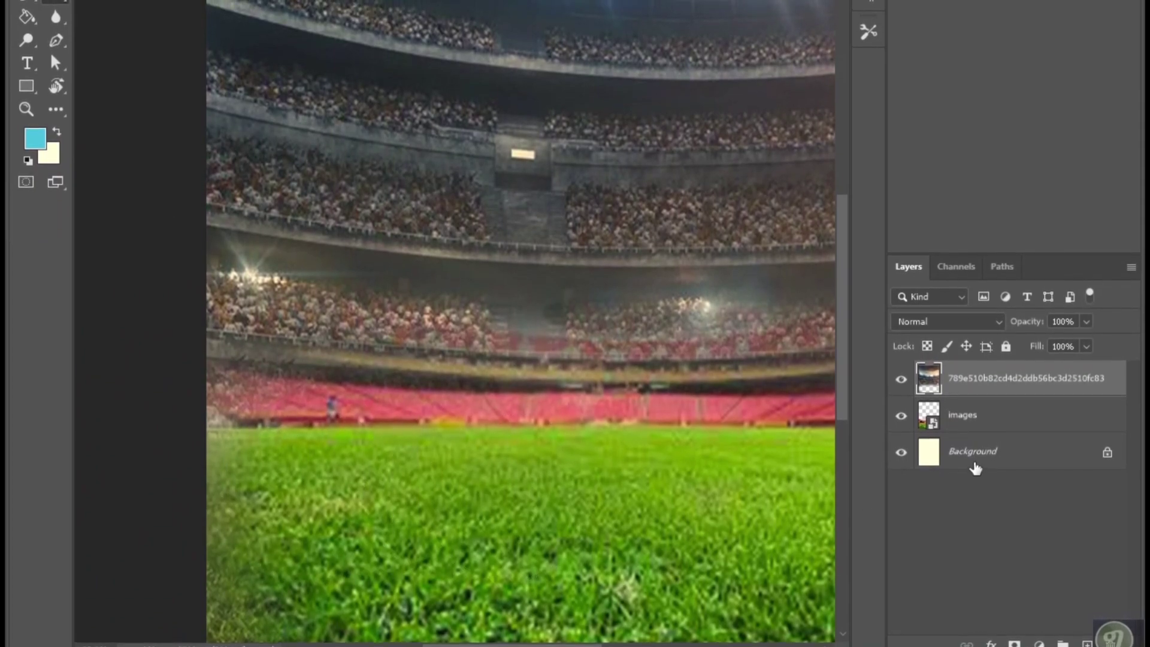
Rasterize the "images" layer and shrink the eraser to about 321 px at 0% hardness
{"action": "left_click", "coordinate": [973, 425]}
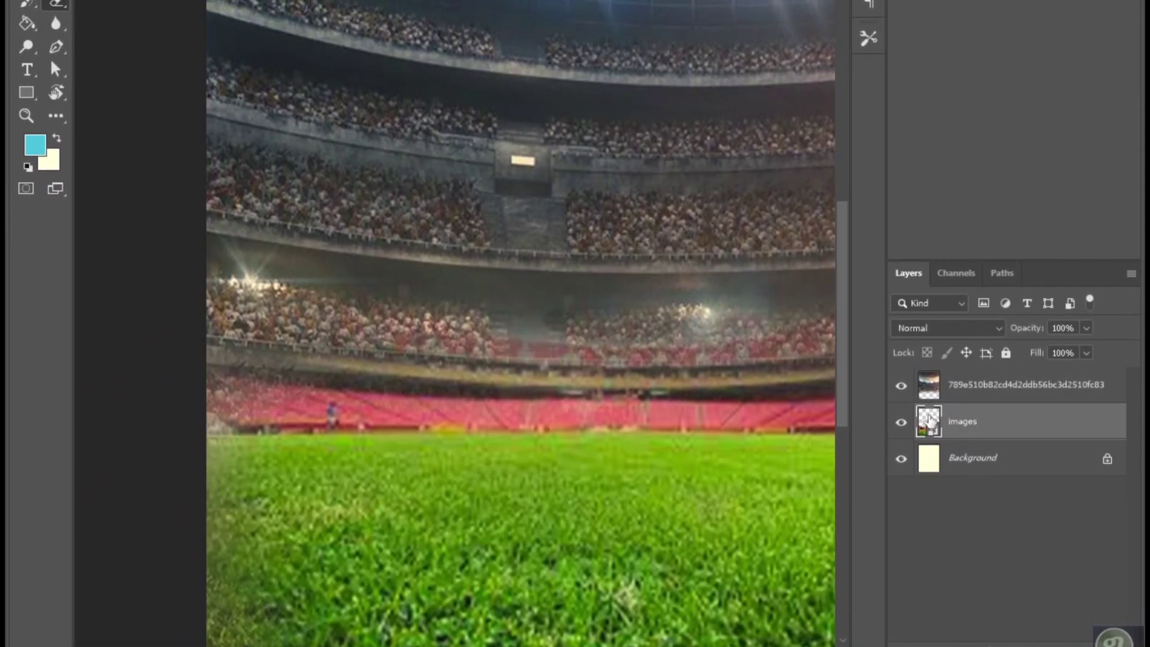
{"action": "left_click", "coordinate": [233, 380]}
{"action": "left_click", "coordinate": [550, 146]}
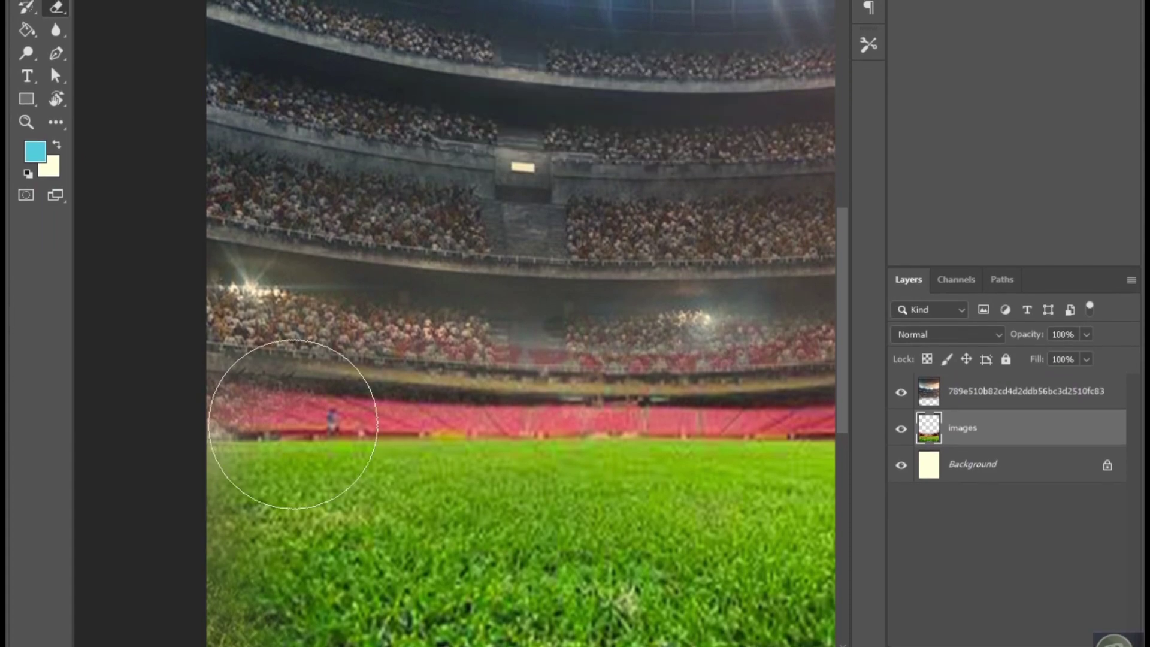
{"action": "right_click", "coordinate": [250, 323], "text": "alt"}
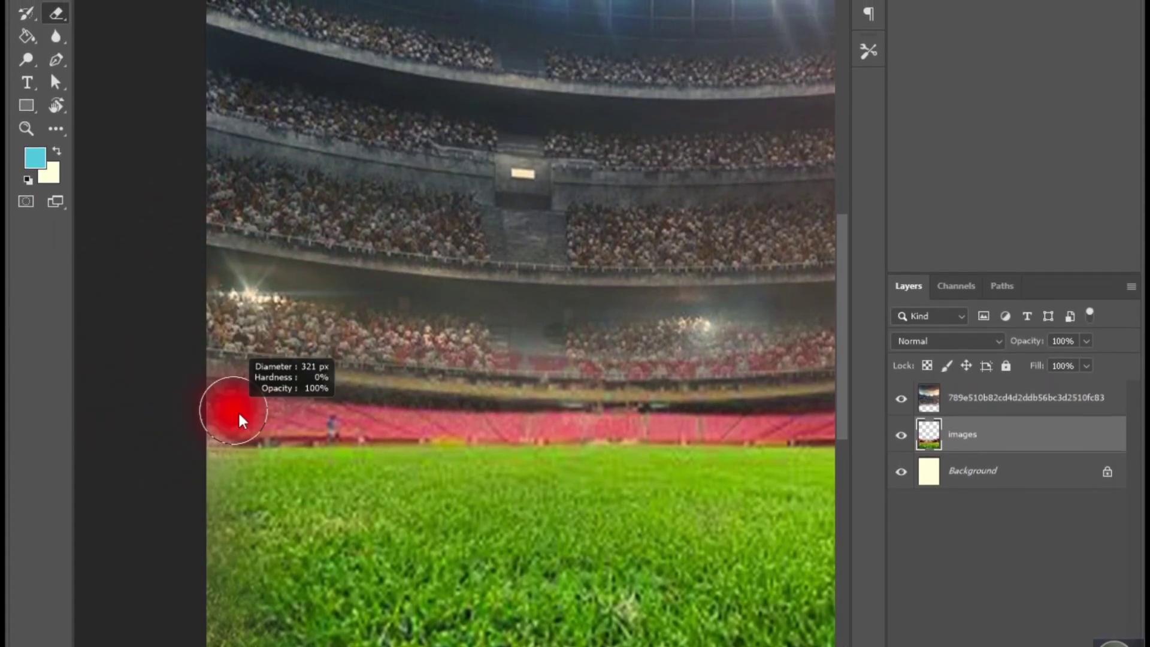
Erase the upper part of the red seating on the "images" layer along the horizon, undoing the first stroke
{"action": "mouse_move", "coordinate": [226, 411]}
{"action": "left_mouse_down"}
{"action": "mouse_move", "coordinate": [346, 393]}
{"action": "mouse_move", "coordinate": [470, 403]}
{"action": "mouse_move", "coordinate": [377, 420]}
{"action": "mouse_move", "coordinate": [205, 417]}
{"action": "mouse_move", "coordinate": [491, 421]}
{"action": "left_mouse_up"}
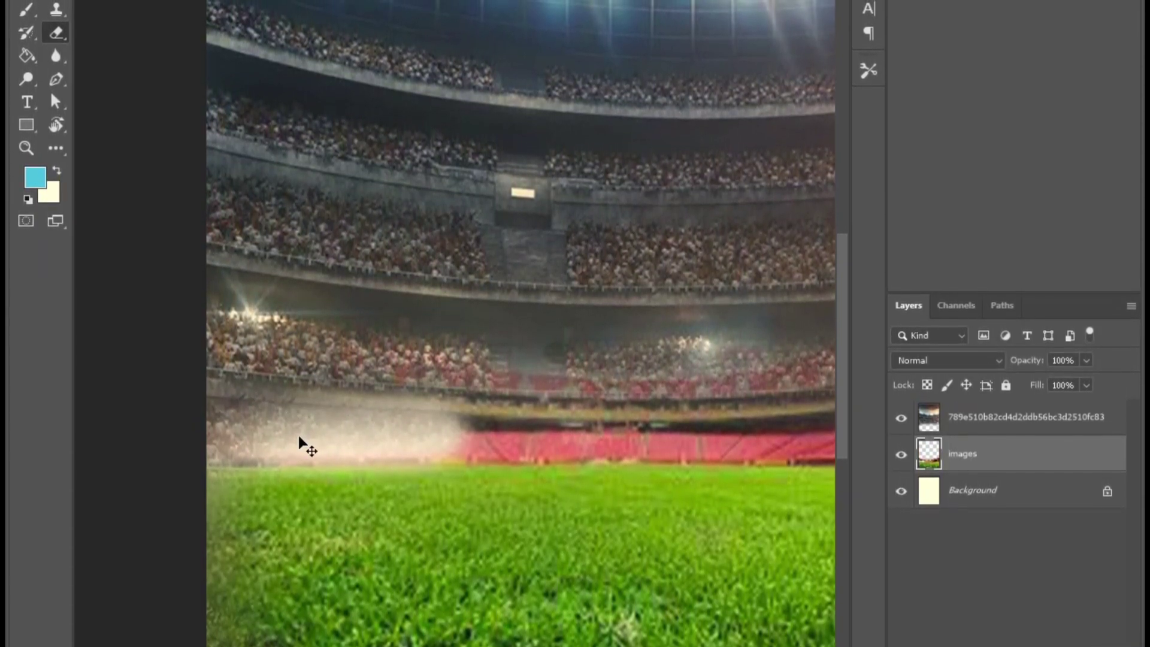
{"action": "key", "text": "ctrl+z"}
{"action": "mouse_move", "coordinate": [418, 428]}
{"action": "left_mouse_down"}
{"action": "mouse_move", "coordinate": [642, 420]}
{"action": "mouse_move", "coordinate": [408, 430]}
{"action": "left_mouse_up"}
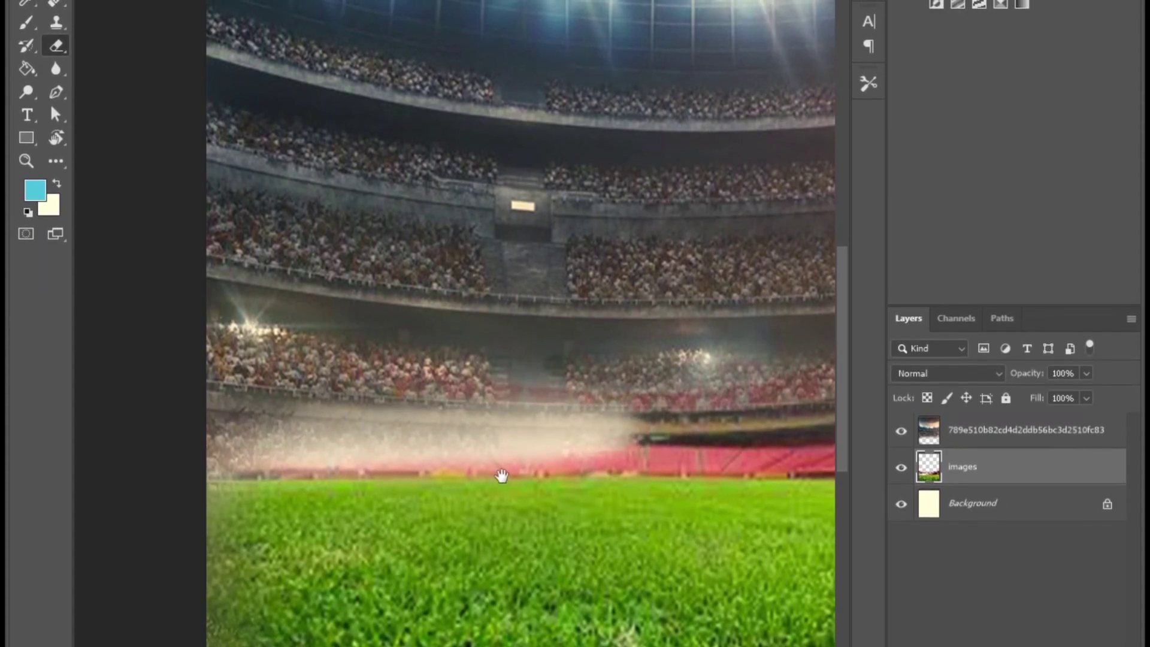
{"action": "left_click_drag", "start_coordinate": [526, 471], "coordinate": [264, 480]}
{"action": "left_click_drag", "start_coordinate": [408, 447], "coordinate": [826, 439]}
{"action": "mouse_move", "coordinate": [648, 442]}
{"action": "left_mouse_down"}
{"action": "mouse_move", "coordinate": [528, 418]}
{"action": "mouse_move", "coordinate": [497, 427]}
{"action": "left_mouse_up"}
Move the night-stadium layer straight down over the pale gap above the grass
{"action": "left_click", "coordinate": [983, 452]}
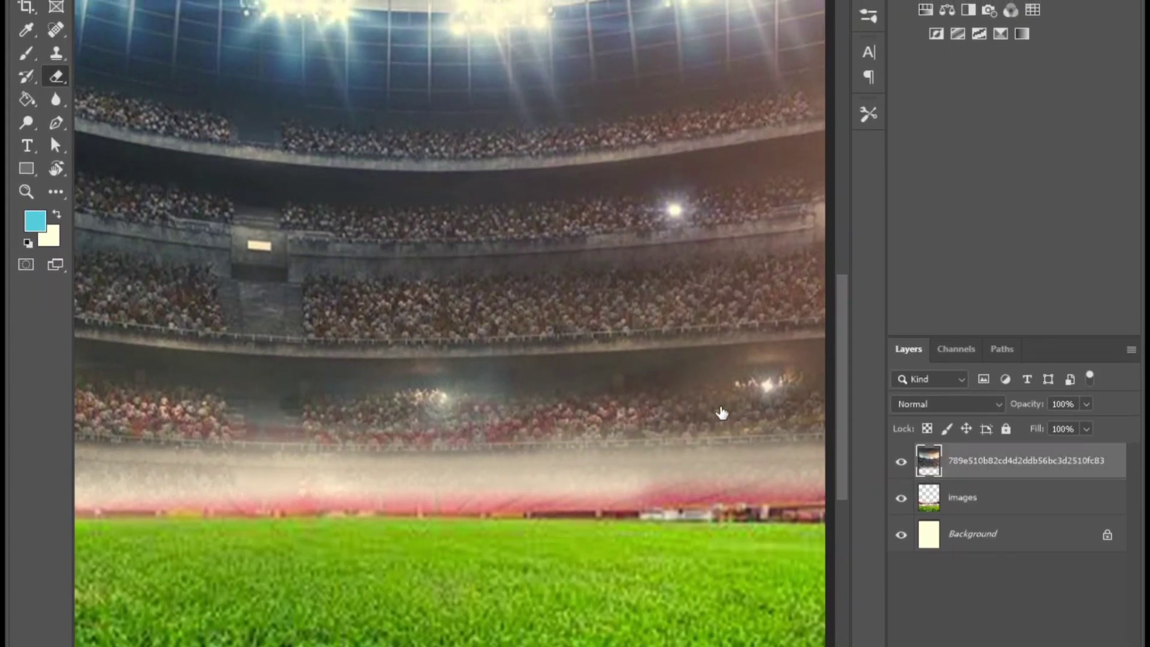
{"action": "left_click_drag", "start_coordinate": [620, 361], "coordinate": [620, 406]}
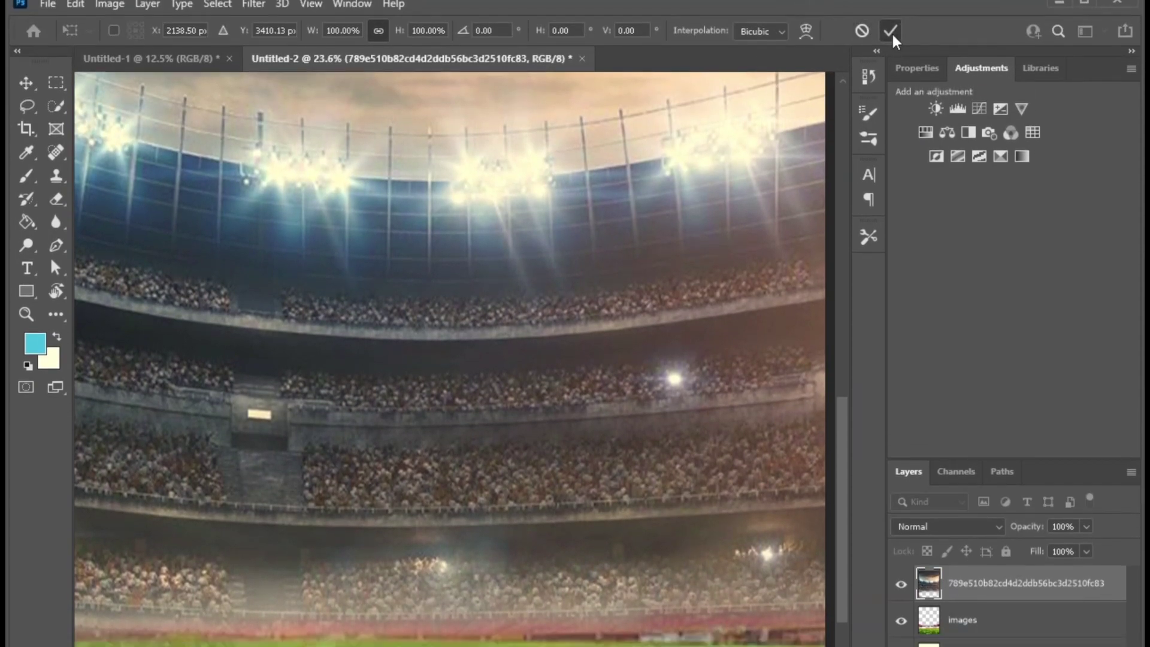
{"action": "left_click", "coordinate": [891, 41]}
Place the player picture c03b006e59237b3e0537efa52b61c9a1 in the middle of the poster and lower it onto the grass
{"action": "scroll", "coordinate": [506, 472], "scroll_direction": "down", "scroll_amount": 3}
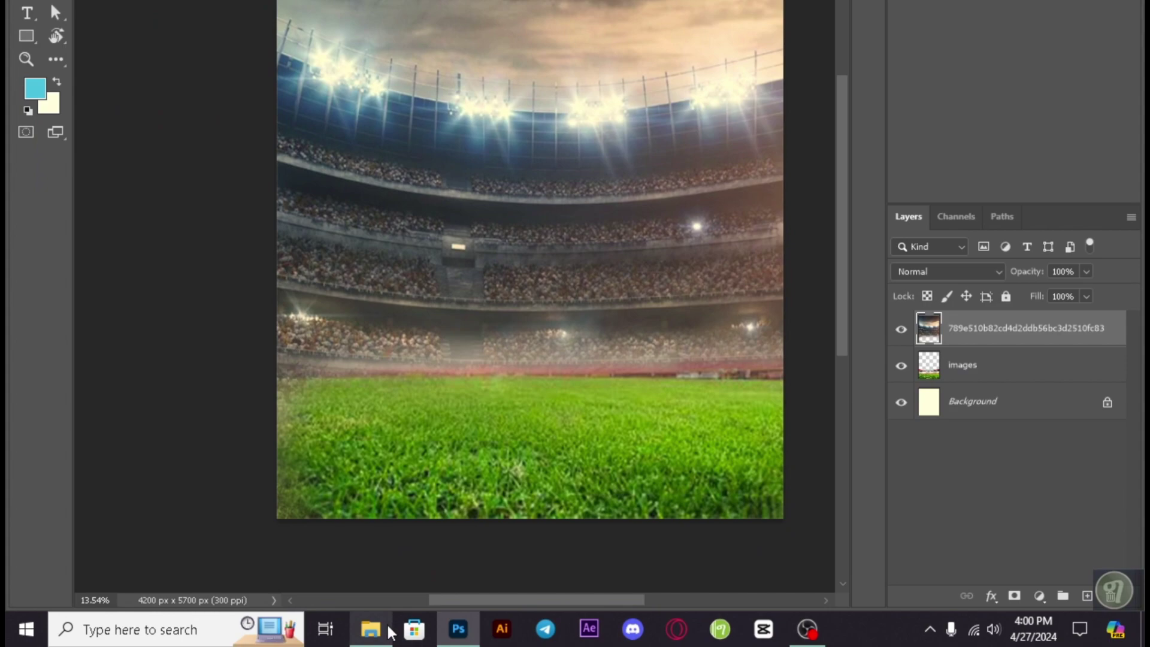
{"action": "left_click", "coordinate": [371, 628]}
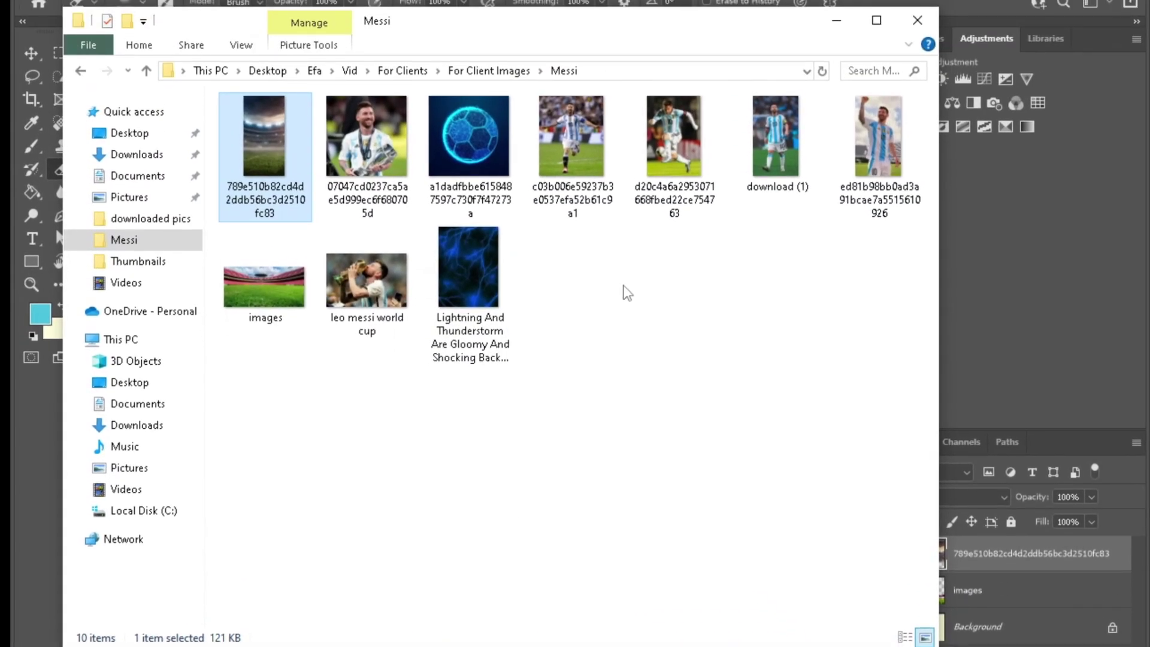
{"action": "left_click_drag", "start_coordinate": [580, 125], "coordinate": [549, 646]}
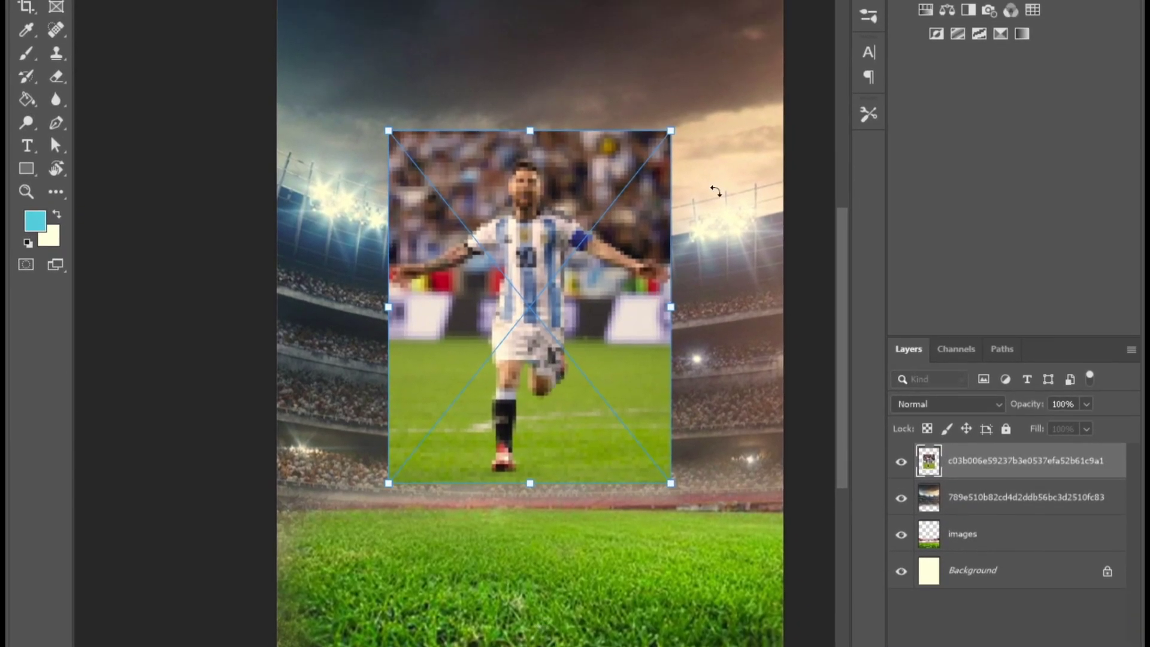
{"action": "left_click_drag", "start_coordinate": [559, 335], "coordinate": [559, 431]}
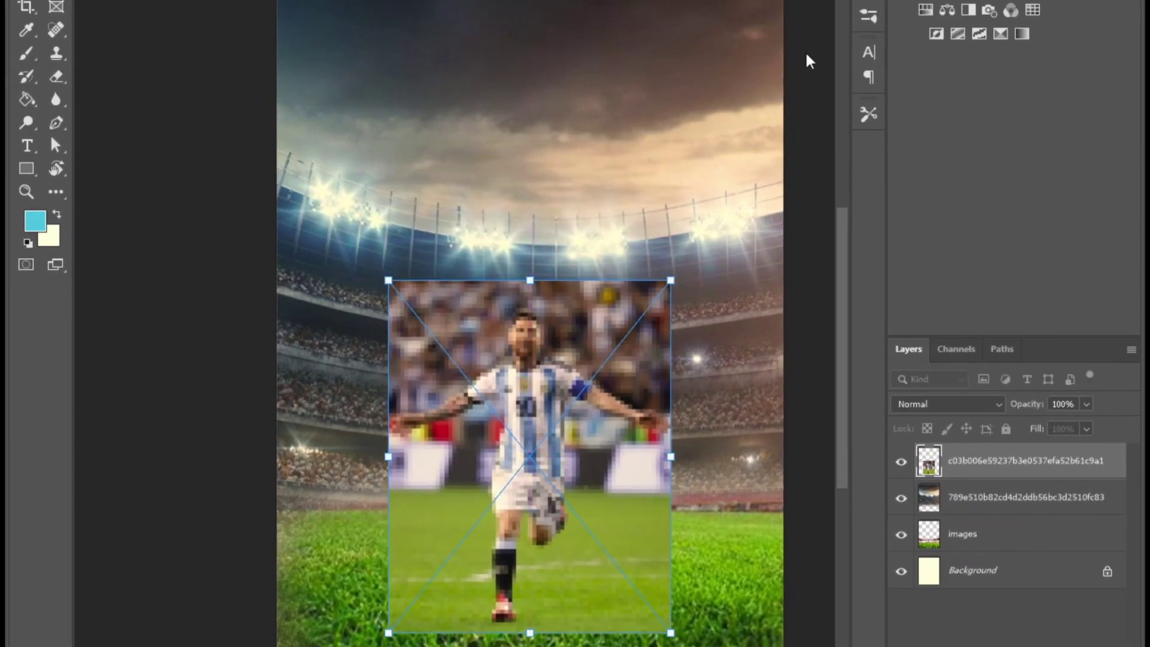
{"action": "key", "text": "Return"}
Start a Pen tool path around the player at the front shoe, tracing its edge and the red laces
{"action": "key", "text": "e"}
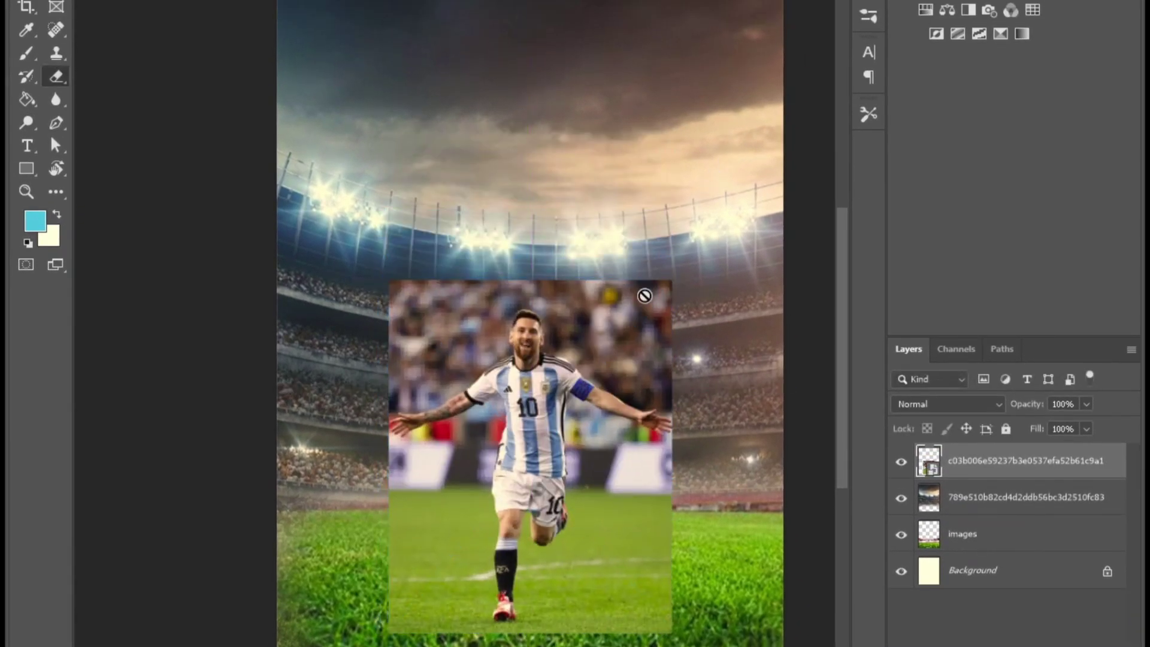
{"action": "left_click", "coordinate": [54, 126]}
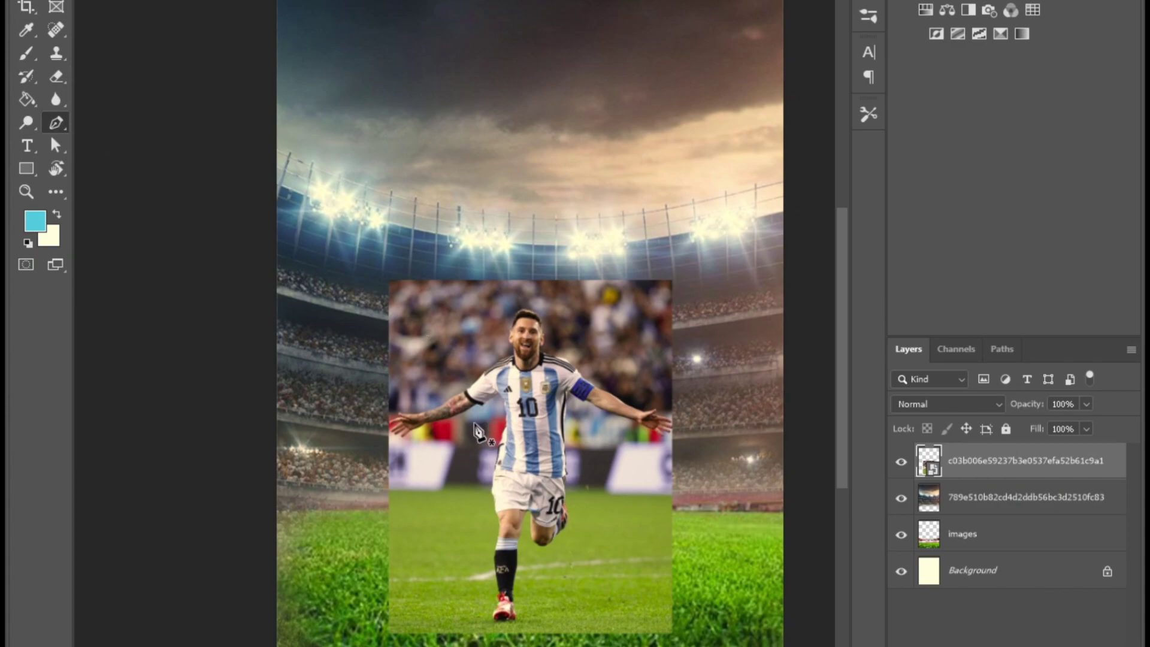
{"action": "scroll", "coordinate": [500, 626], "scroll_direction": "up", "scroll_amount": 3}
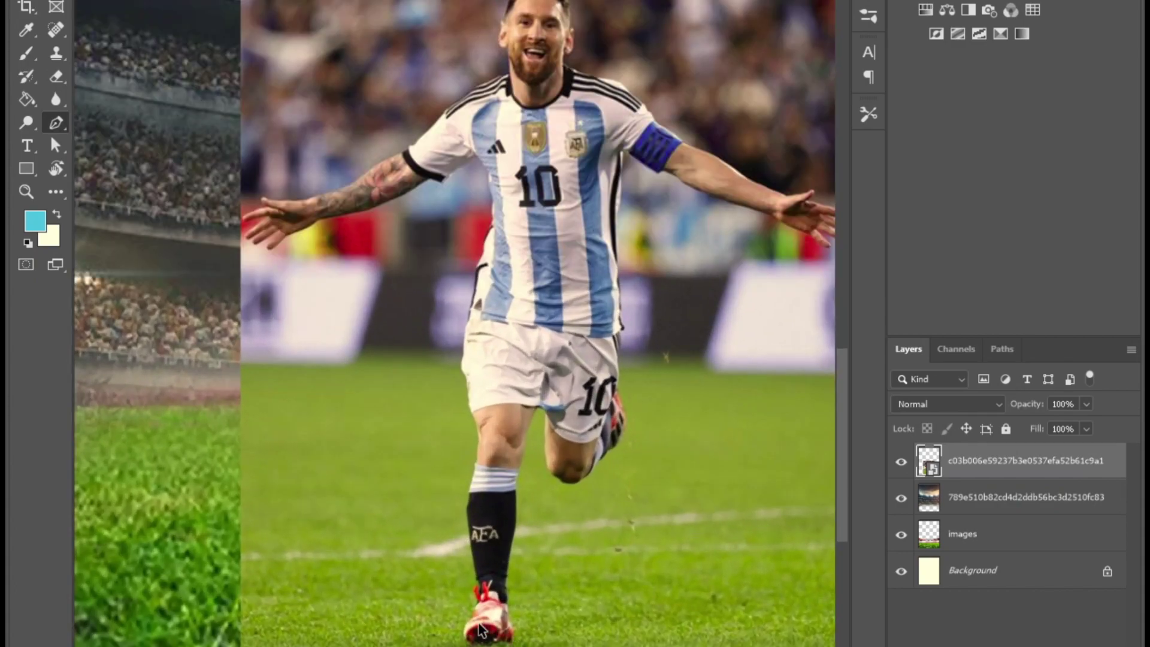
{"action": "scroll", "coordinate": [479, 625], "scroll_direction": "up", "scroll_amount": 4}
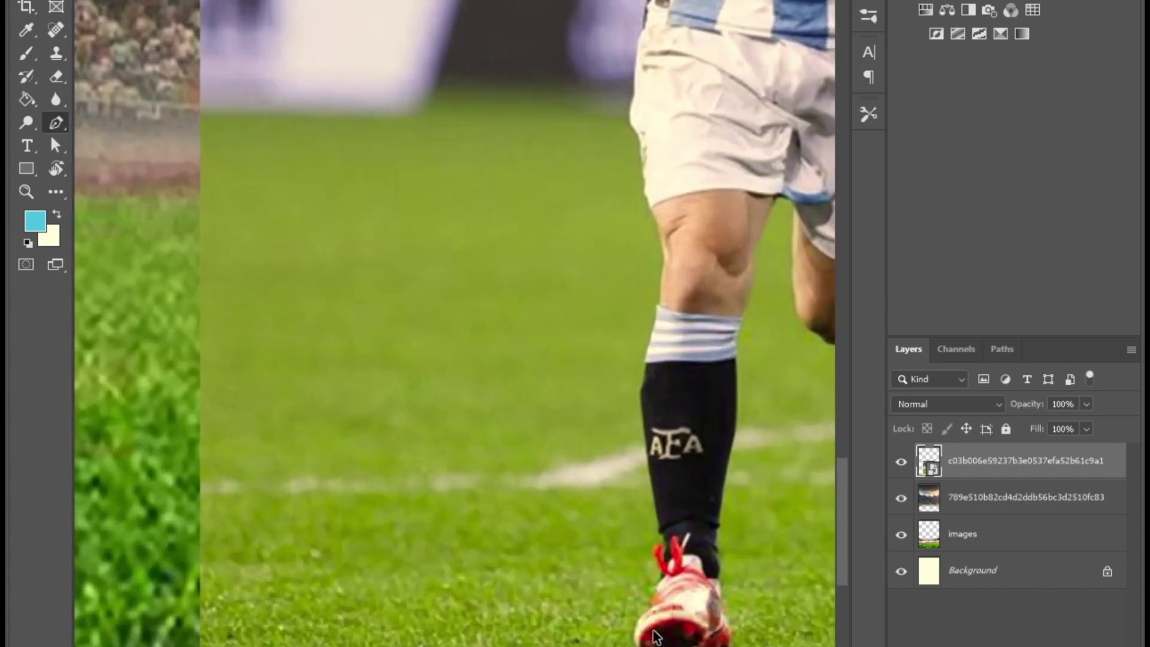
{"action": "scroll", "coordinate": [509, 632], "scroll_direction": "up", "scroll_amount": 1}
{"action": "scroll", "coordinate": [509, 632], "scroll_direction": "right", "scroll_amount": 8}
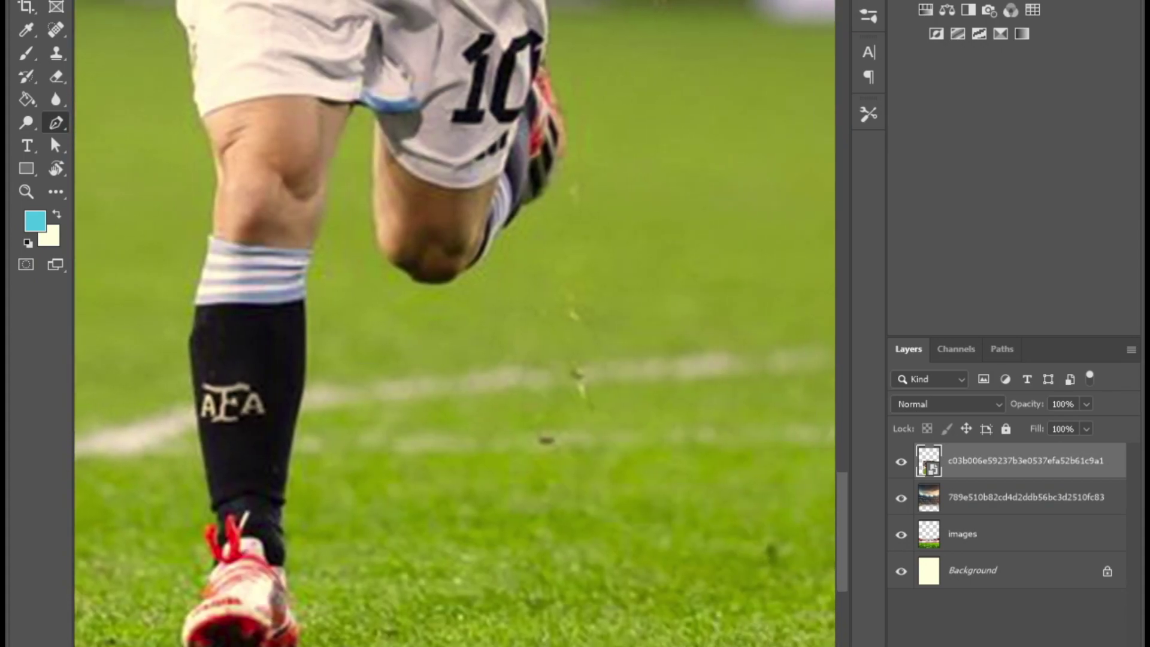
{"action": "scroll", "coordinate": [509, 632], "scroll_direction": "left", "scroll_amount": 5}
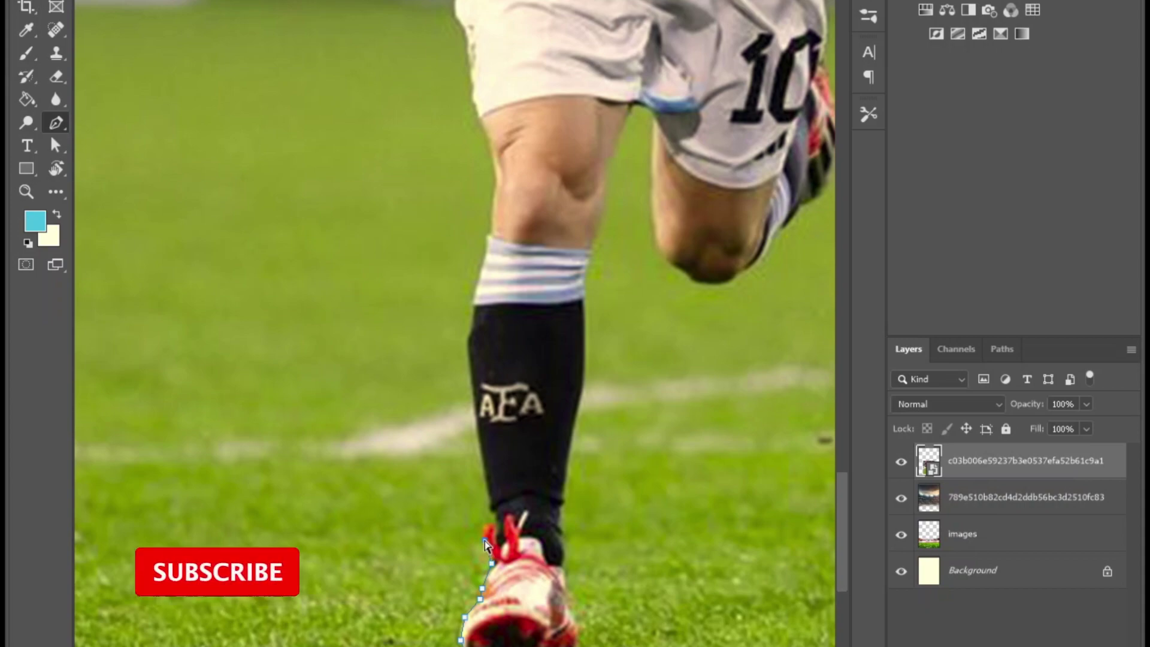
{"action": "scroll", "coordinate": [493, 539], "scroll_direction": "up", "scroll_amount": 2}
{"action": "left_click", "coordinate": [515, 511]}
{"action": "left_click", "coordinate": [517, 517]}
{"action": "left_click", "coordinate": [520, 522]}
{"action": "left_click", "coordinate": [532, 545]}
{"action": "key", "text": "ctrl+z"}
Continue the path from the ankle up the outer edge of the black sock to its striped band
{"action": "left_click", "coordinate": [521, 460]}
{"action": "left_click", "coordinate": [502, 452]}
{"action": "left_click", "coordinate": [503, 429]}
{"action": "left_click", "coordinate": [485, 332]}
{"action": "left_click", "coordinate": [444, 30]}
{"action": "left_click_drag", "start_coordinate": [460, 105], "coordinate": [499, 500]}
{"action": "left_click_drag", "start_coordinate": [478, 342], "coordinate": [490, 312]}
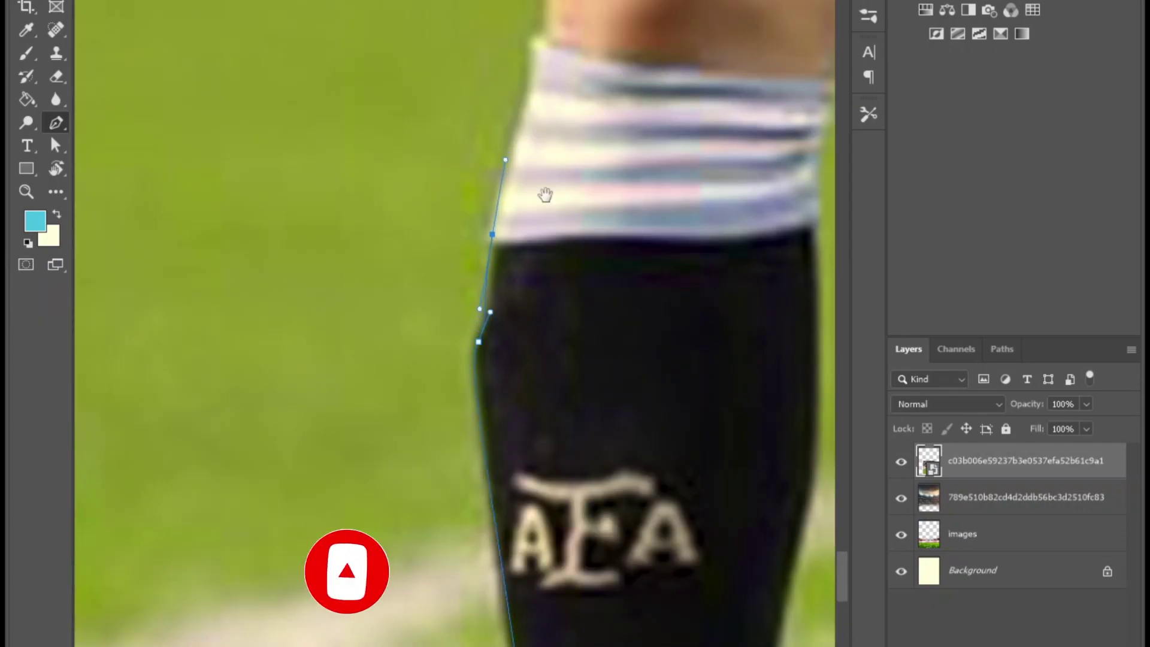
Continue the path past the striped sock band and up the knee and thigh to the shorts' hem
{"action": "left_click_drag", "start_coordinate": [505, 250], "coordinate": [418, 571]}
{"action": "left_click_drag", "start_coordinate": [486, 220], "coordinate": [506, 449]}
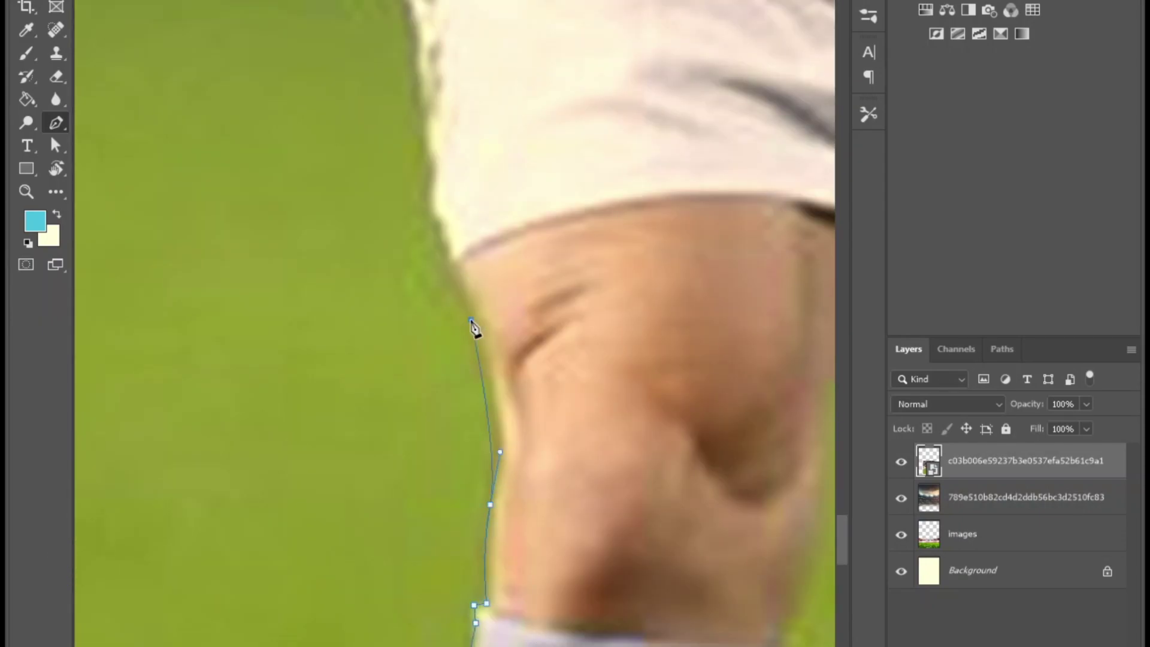
{"action": "left_click_drag", "start_coordinate": [473, 320], "coordinate": [446, 248]}
{"action": "left_click_drag", "start_coordinate": [446, 248], "coordinate": [473, 521]}
Continue the path up the outer edge of the white shorts with curved anchor points
{"action": "left_click", "coordinate": [452, 384]}
{"action": "left_click_drag", "start_coordinate": [441, 288], "coordinate": [419, 256]}
{"action": "left_click_drag", "start_coordinate": [426, 102], "coordinate": [425, 426]}
{"action": "left_click_drag", "start_coordinate": [432, 286], "coordinate": [476, 443]}
{"action": "left_click_drag", "start_coordinate": [481, 429], "coordinate": [486, 414]}
{"action": "left_click_drag", "start_coordinate": [494, 345], "coordinate": [499, 336]}
{"action": "left_click_drag", "start_coordinate": [524, 219], "coordinate": [535, 57]}
Continue the path from the waist up the side of the striped shirt to the armpit
{"action": "left_click_drag", "start_coordinate": [534, 58], "coordinate": [513, 433]}
{"action": "left_click_drag", "start_coordinate": [569, 332], "coordinate": [590, 297]}
{"action": "left_click_drag", "start_coordinate": [620, 244], "coordinate": [548, 431]}
{"action": "left_click", "coordinate": [553, 402]}
{"action": "left_click", "coordinate": [557, 379]}
{"action": "left_click", "coordinate": [563, 368]}
{"action": "left_click", "coordinate": [554, 392]}
{"action": "left_click", "coordinate": [562, 308]}
{"action": "left_click_drag", "start_coordinate": [562, 294], "coordinate": [539, 223]}
{"action": "left_click_drag", "start_coordinate": [538, 222], "coordinate": [545, 359]}
{"action": "left_click", "coordinate": [507, 295]}
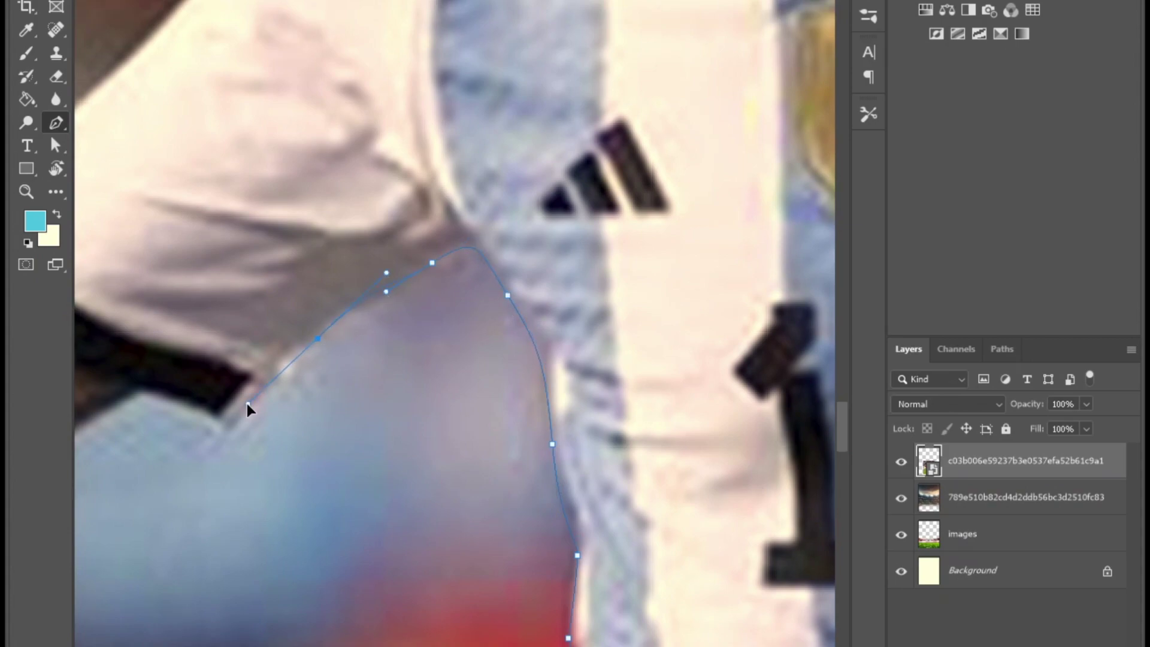
Continue the path around the black sleeve cuff and along the underside of the tattooed forearm to the hand
{"action": "left_click", "coordinate": [225, 425]}
{"action": "left_click_drag", "start_coordinate": [225, 425], "coordinate": [479, 409]}
{"action": "left_click_drag", "start_coordinate": [420, 382], "coordinate": [394, 375]}
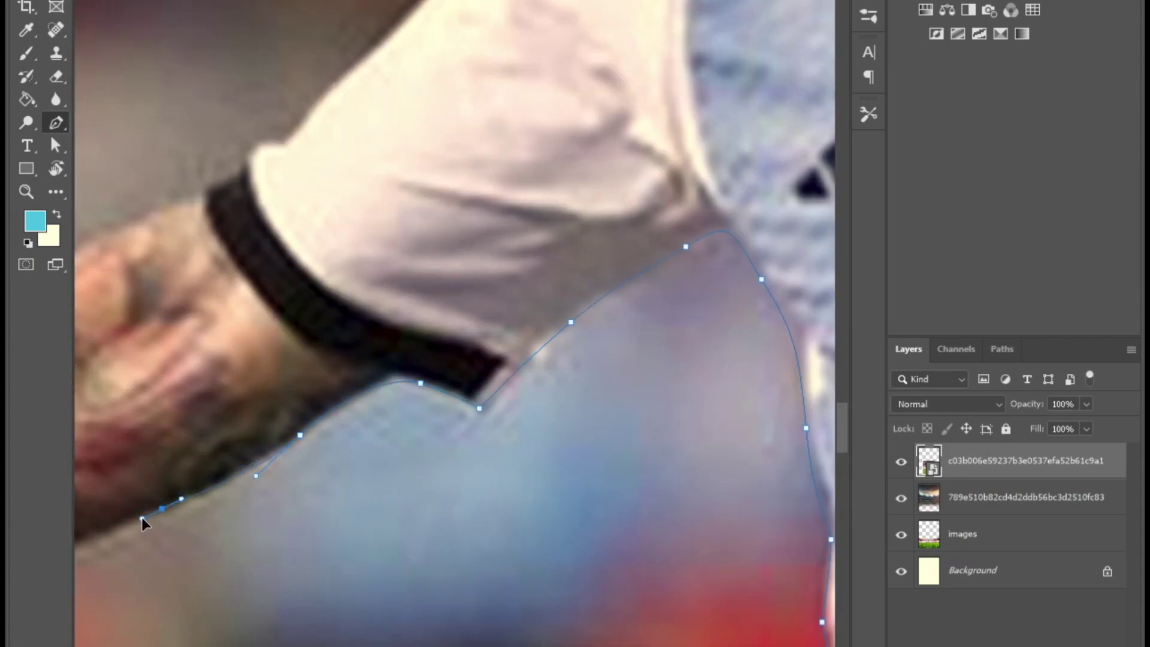
{"action": "left_click_drag", "start_coordinate": [141, 519], "coordinate": [573, 269]}
{"action": "left_click_drag", "start_coordinate": [426, 333], "coordinate": [355, 368]}
{"action": "left_click_drag", "start_coordinate": [224, 378], "coordinate": [537, 258]}
{"action": "left_click_drag", "start_coordinate": [419, 270], "coordinate": [398, 285]}
{"action": "left_click_drag", "start_coordinate": [282, 346], "coordinate": [274, 340]}
{"action": "left_click", "coordinate": [201, 376]}
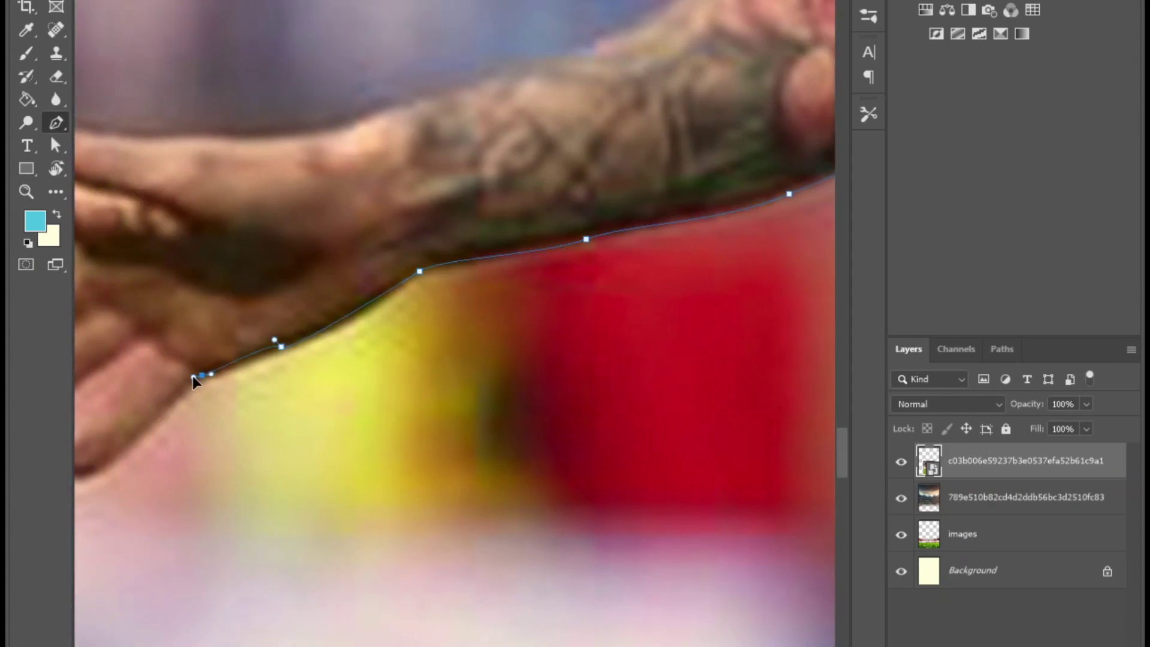
Continue the path around the little finger and the two neighbouring fingers of the outstretched tattooed hand
{"action": "left_click_drag", "start_coordinate": [160, 446], "coordinate": [431, 390]}
{"action": "left_click", "coordinate": [458, 339]}
{"action": "left_click", "coordinate": [407, 380]}
{"action": "left_click", "coordinate": [356, 420]}
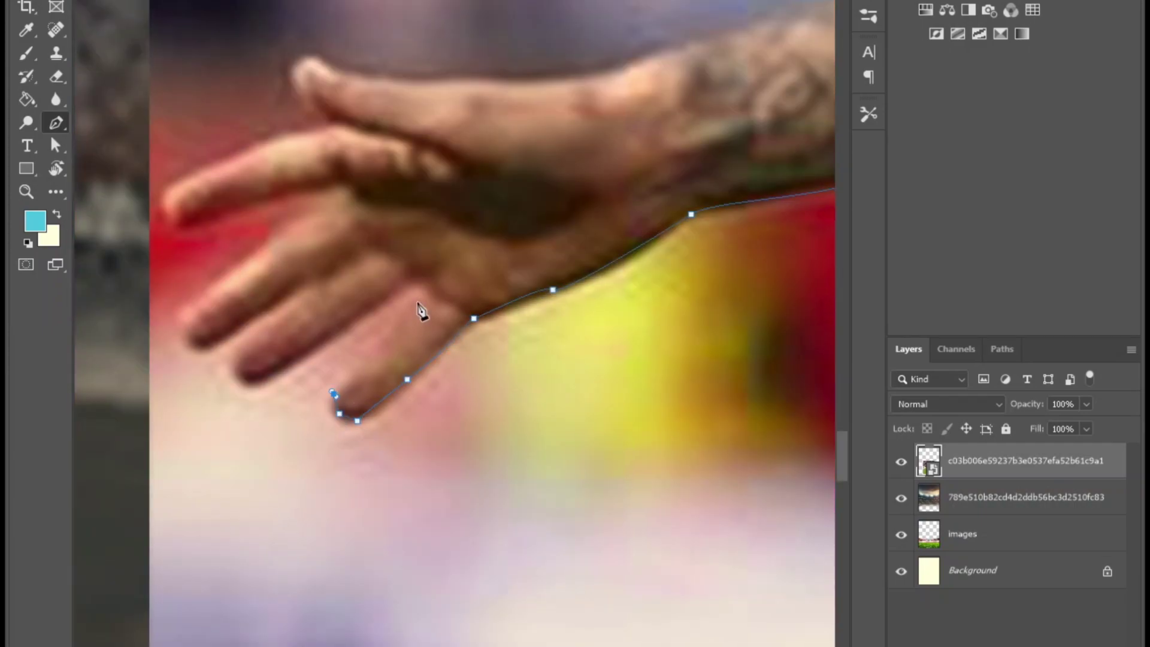
{"action": "left_click", "coordinate": [182, 339]}
{"action": "left_click", "coordinate": [182, 313]}
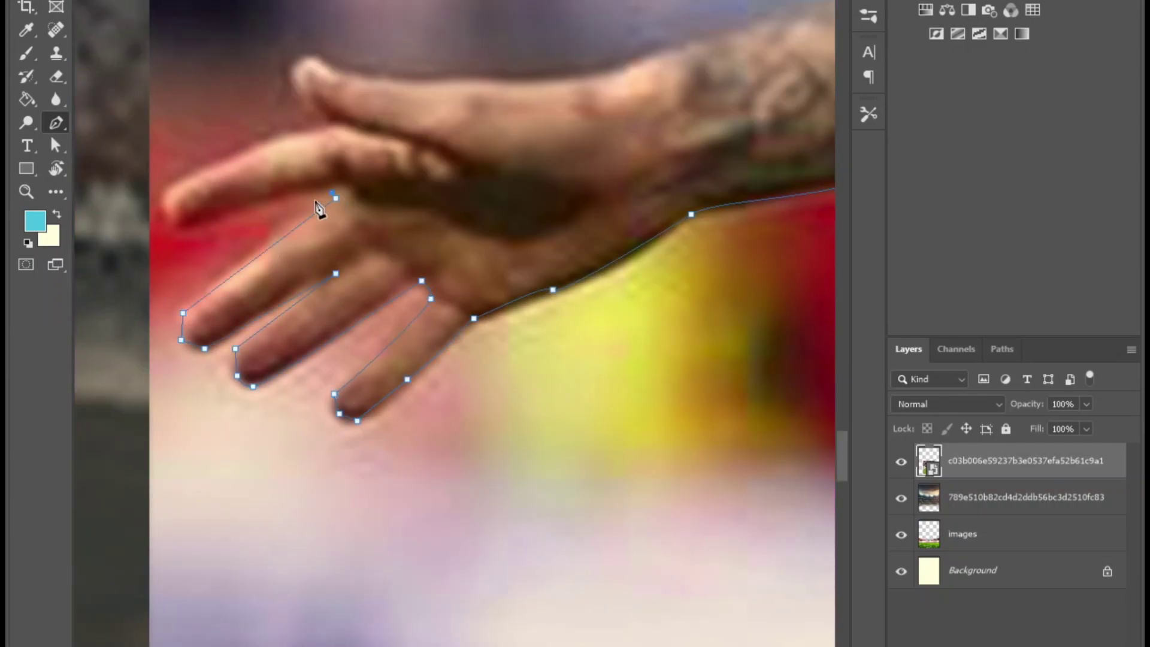
Continue the path around the thumb and along the upper edge of the tattooed forearm to the black cuff
{"action": "left_click", "coordinate": [340, 69]}
{"action": "left_click", "coordinate": [450, 79]}
{"action": "left_click_drag", "start_coordinate": [451, 78], "coordinate": [221, 133]}
{"action": "left_click", "coordinate": [297, 136]}
{"action": "left_click", "coordinate": [413, 113]}
{"action": "left_click", "coordinate": [514, 82]}
{"action": "left_click_drag", "start_coordinate": [514, 82], "coordinate": [260, 226]}
{"action": "left_click", "coordinate": [380, 187]}
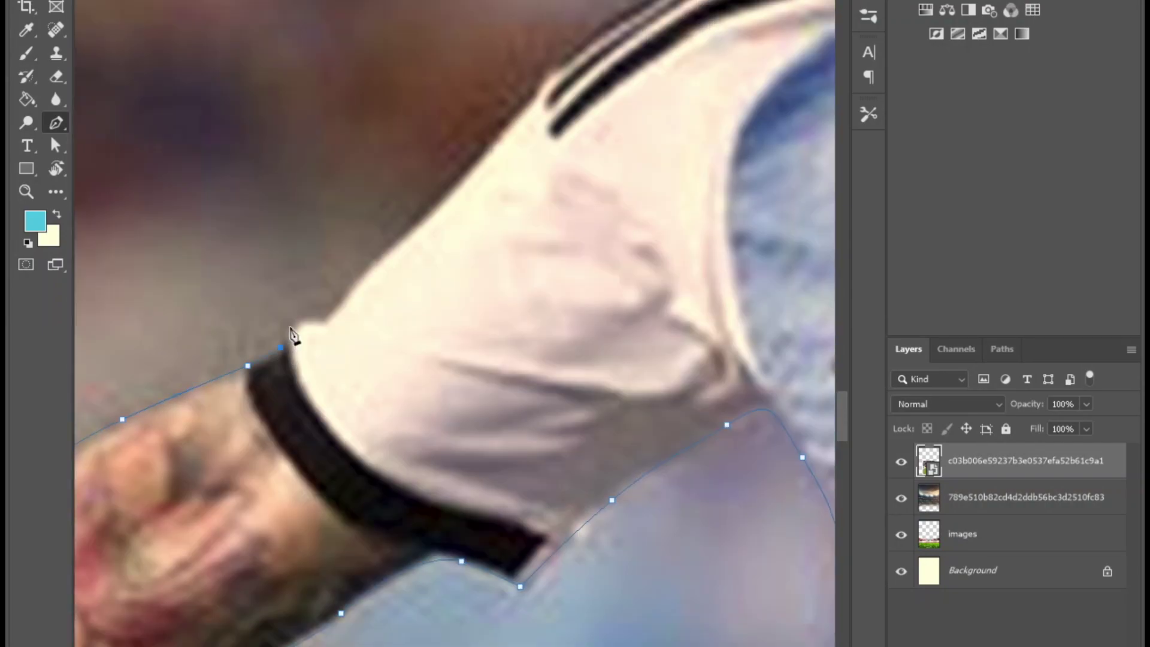
Continue the path past the cuff, up the outer sleeve and over the striped shoulder to the base of the neck
{"action": "left_click", "coordinate": [304, 318]}
{"action": "left_click", "coordinate": [328, 318]}
{"action": "left_click", "coordinate": [450, 190]}
{"action": "left_click", "coordinate": [539, 89]}
{"action": "left_click", "coordinate": [560, 63]}
{"action": "left_click_drag", "start_coordinate": [560, 63], "coordinate": [339, 379]}
{"action": "left_click", "coordinate": [717, 145]}
{"action": "left_click", "coordinate": [765, 127]}
{"action": "left_click_drag", "start_coordinate": [765, 126], "coordinate": [466, 407]}
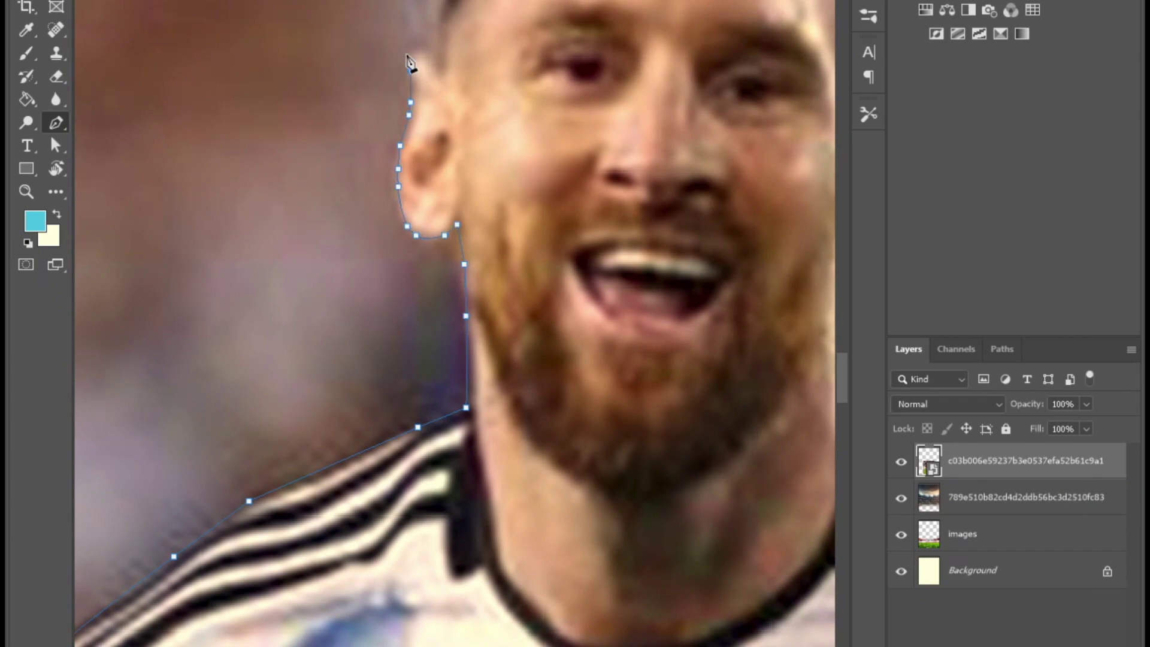
Continue the path from the ear up the side of the head and over the top of the hair
{"action": "left_click_drag", "start_coordinate": [438, 21], "coordinate": [436, 391]}
{"action": "left_click", "coordinate": [453, 341]}
{"action": "left_click", "coordinate": [462, 278]}
{"action": "left_click", "coordinate": [482, 246]}
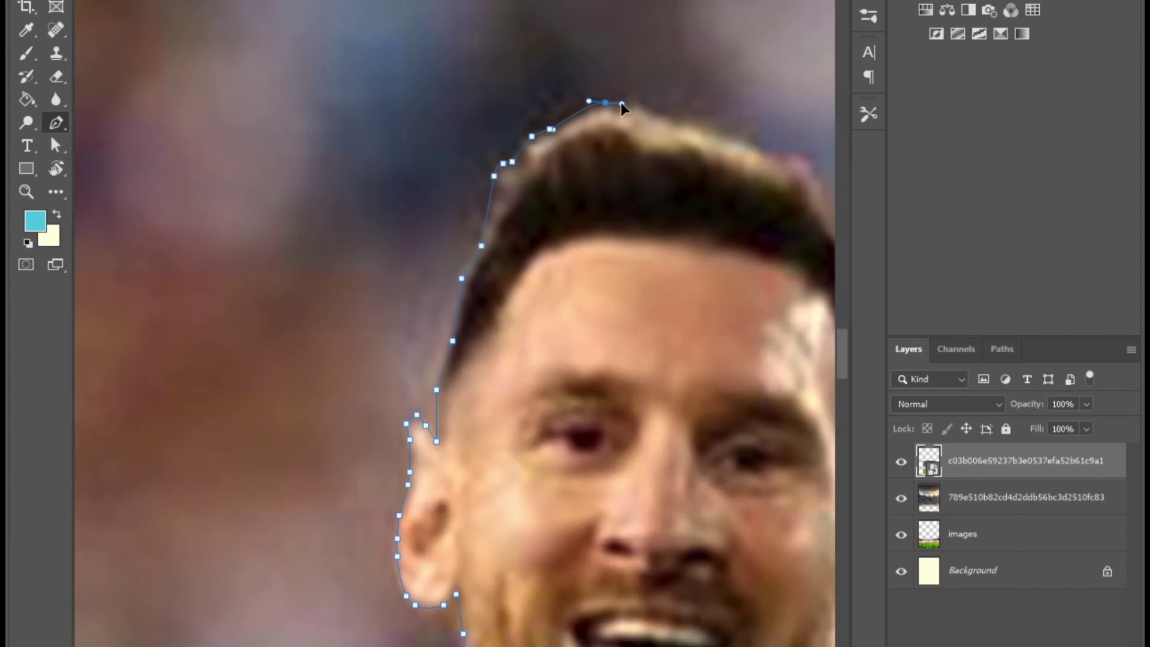
{"action": "left_click", "coordinate": [753, 142]}
{"action": "left_click", "coordinate": [787, 156]}
{"action": "left_click", "coordinate": [803, 154]}
{"action": "left_click_drag", "start_coordinate": [816, 182], "coordinate": [460, 233]}
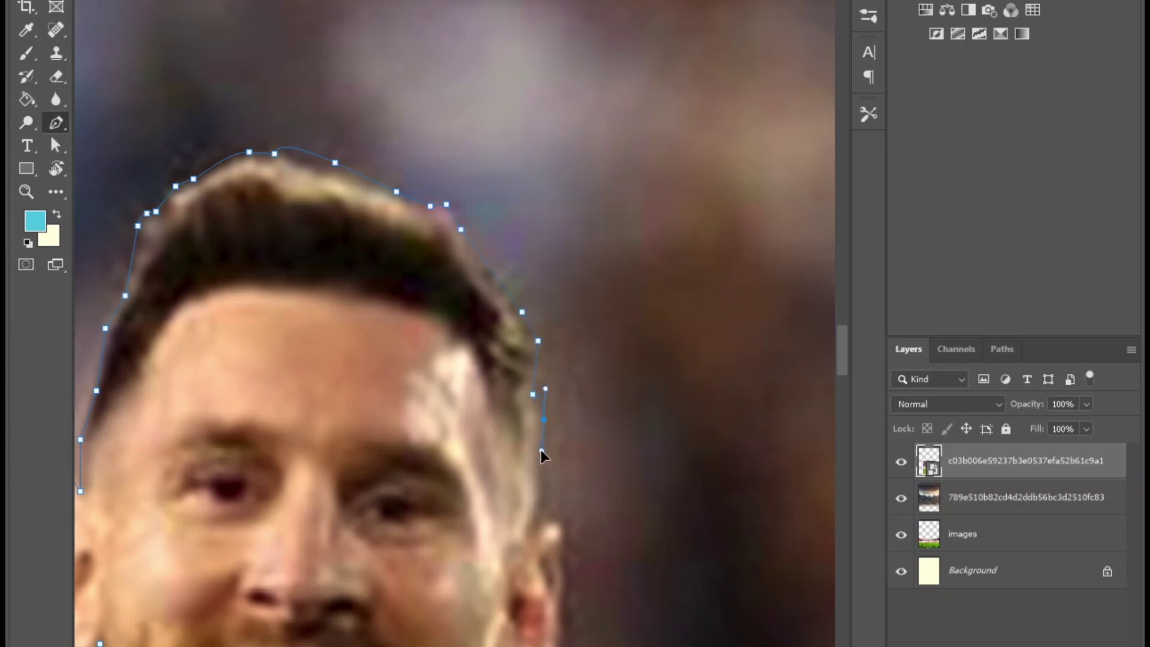
Continue the path down the far side of the head, around the other ear and down the neck to the collar
{"action": "left_click", "coordinate": [568, 563]}
{"action": "left_click", "coordinate": [563, 600]}
{"action": "left_click_drag", "start_coordinate": [563, 605], "coordinate": [567, 332]}
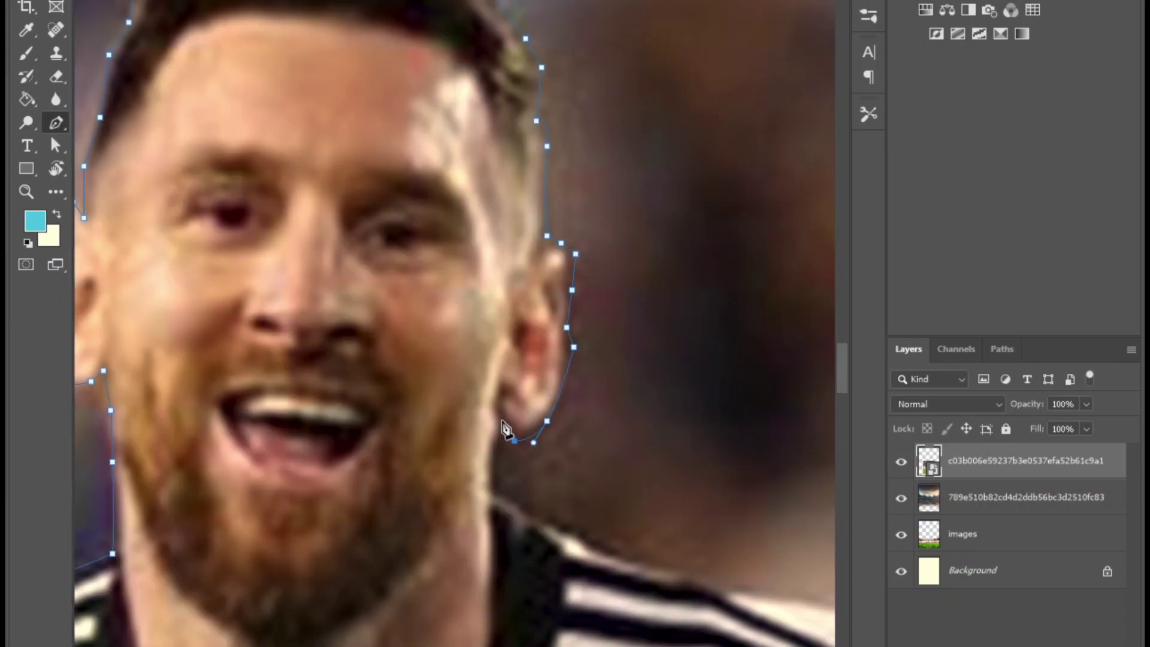
{"action": "left_click", "coordinate": [492, 488]}
{"action": "left_click", "coordinate": [548, 523]}
Continue the path across the second striped shoulder and down to the upper edge of its sleeve
{"action": "left_click_drag", "start_coordinate": [760, 591], "coordinate": [536, 388]}
{"action": "left_click", "coordinate": [667, 417]}
{"action": "left_click_drag", "start_coordinate": [667, 417], "coordinate": [406, 243]}
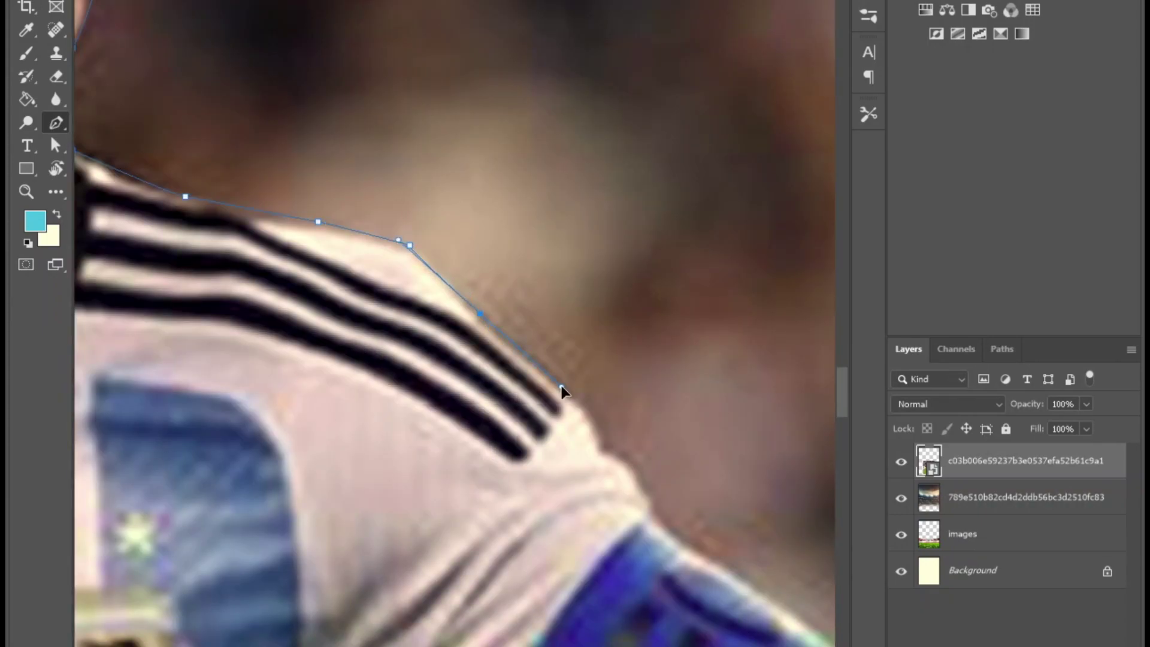
{"action": "left_click", "coordinate": [566, 395]}
{"action": "left_click_drag", "start_coordinate": [566, 395], "coordinate": [347, 212]}
{"action": "left_click", "coordinate": [376, 254]}
Continue the path past the blue armband and along the upper edge of the bare forearm towards the wrist
{"action": "left_click_drag", "start_coordinate": [582, 442], "coordinate": [243, 256]}
{"action": "left_click_drag", "start_coordinate": [406, 326], "coordinate": [431, 333]}
{"action": "left_click", "coordinate": [603, 447]}
{"action": "left_click", "coordinate": [687, 510]}
{"action": "left_click_drag", "start_coordinate": [687, 510], "coordinate": [282, 307]}
{"action": "left_click_drag", "start_coordinate": [428, 375], "coordinate": [434, 374]}
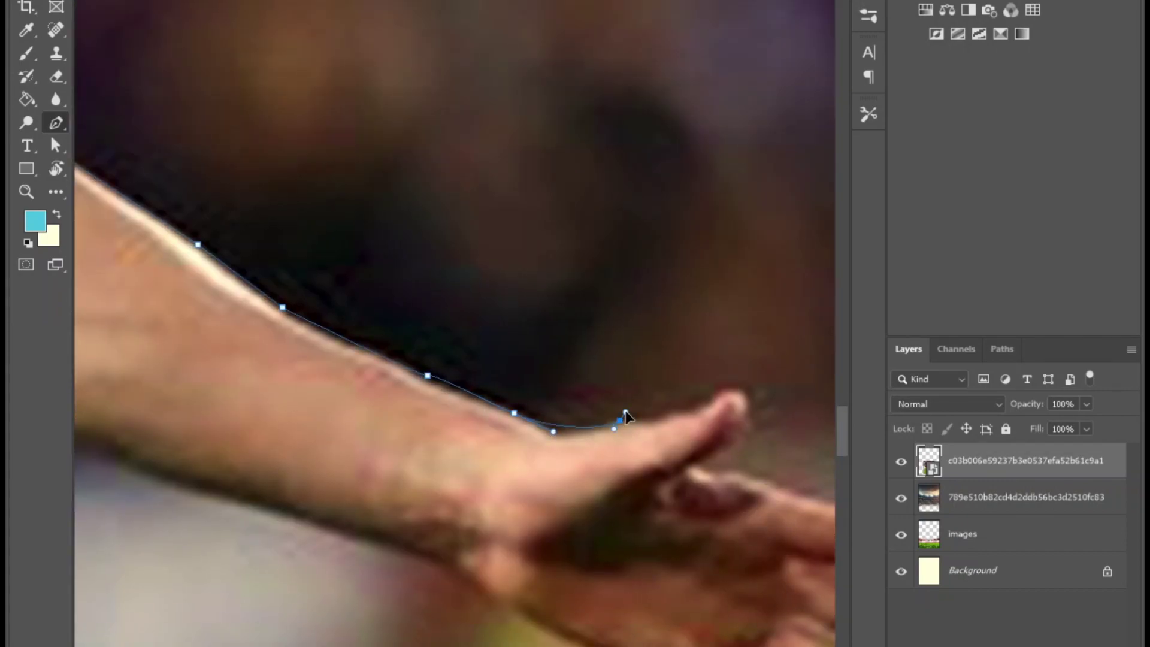
Continue the path around the thumb and the index finger of the second hand
{"action": "left_click", "coordinate": [767, 477]}
{"action": "left_click_drag", "start_coordinate": [767, 477], "coordinate": [629, 343]}
{"action": "left_click", "coordinate": [672, 361]}
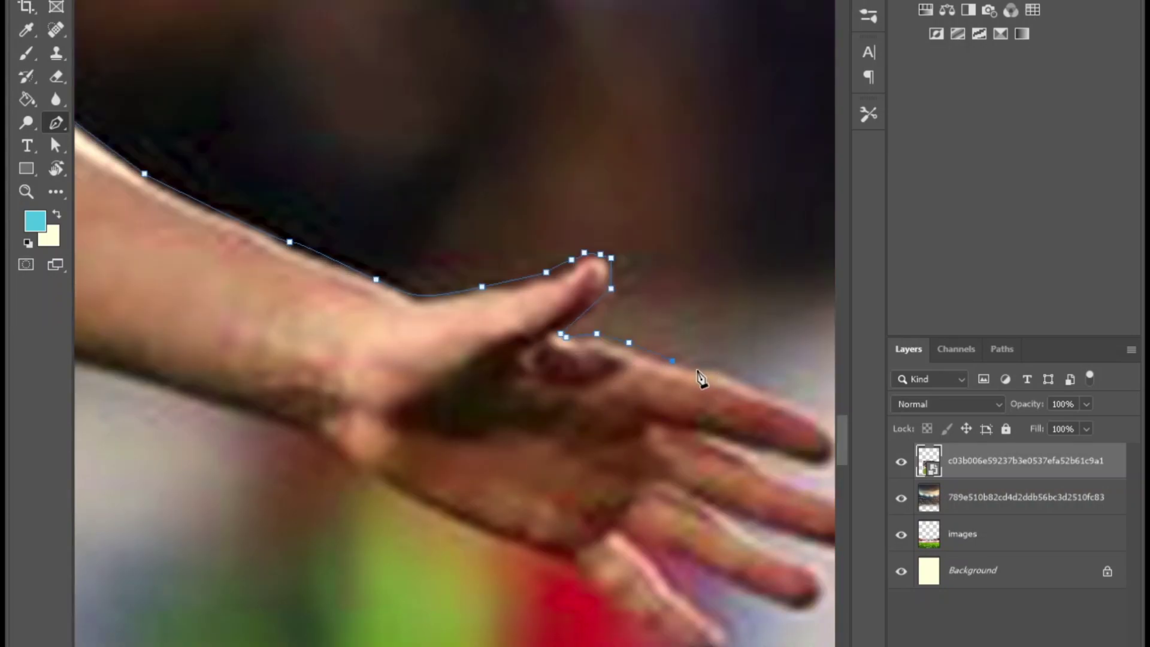
{"action": "left_click_drag", "start_coordinate": [817, 425], "coordinate": [751, 285]}
{"action": "left_click", "coordinate": [768, 300]}
{"action": "left_click", "coordinate": [761, 318]}
Continue the path around the remaining fingers of the second hand, following the gaps between them
{"action": "left_click", "coordinate": [642, 300]}
{"action": "left_click", "coordinate": [689, 318]}
{"action": "scroll", "coordinate": [759, 360], "scroll_direction": "down", "scroll_amount": 8}
{"action": "left_click", "coordinate": [770, 378]}
{"action": "left_click", "coordinate": [739, 374]}
{"action": "scroll", "coordinate": [708, 368], "scroll_direction": "up", "scroll_amount": 9}
{"action": "left_click", "coordinate": [795, 411]}
{"action": "left_click", "coordinate": [816, 425]}
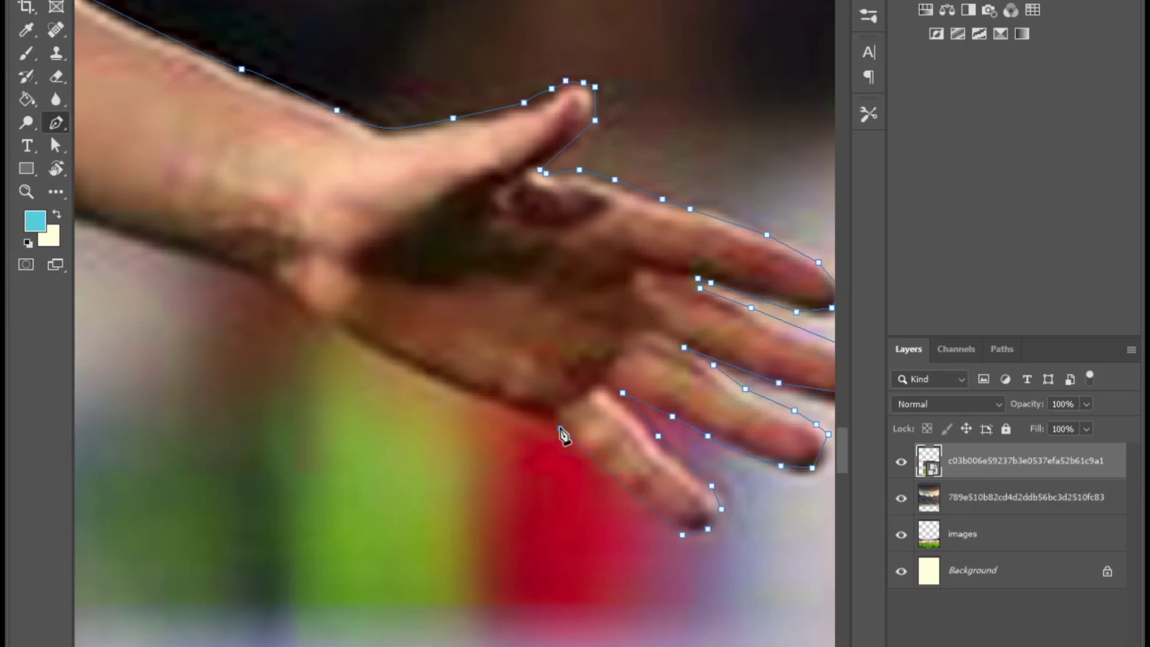
Continue the path along the lower edge of the palm and the underside of the forearm towards the sleeve
{"action": "left_click", "coordinate": [342, 331]}
{"action": "left_click_drag", "start_coordinate": [330, 318], "coordinate": [777, 431]}
{"action": "left_click", "coordinate": [757, 425]}
{"action": "left_click_drag", "start_coordinate": [709, 395], "coordinate": [667, 378]}
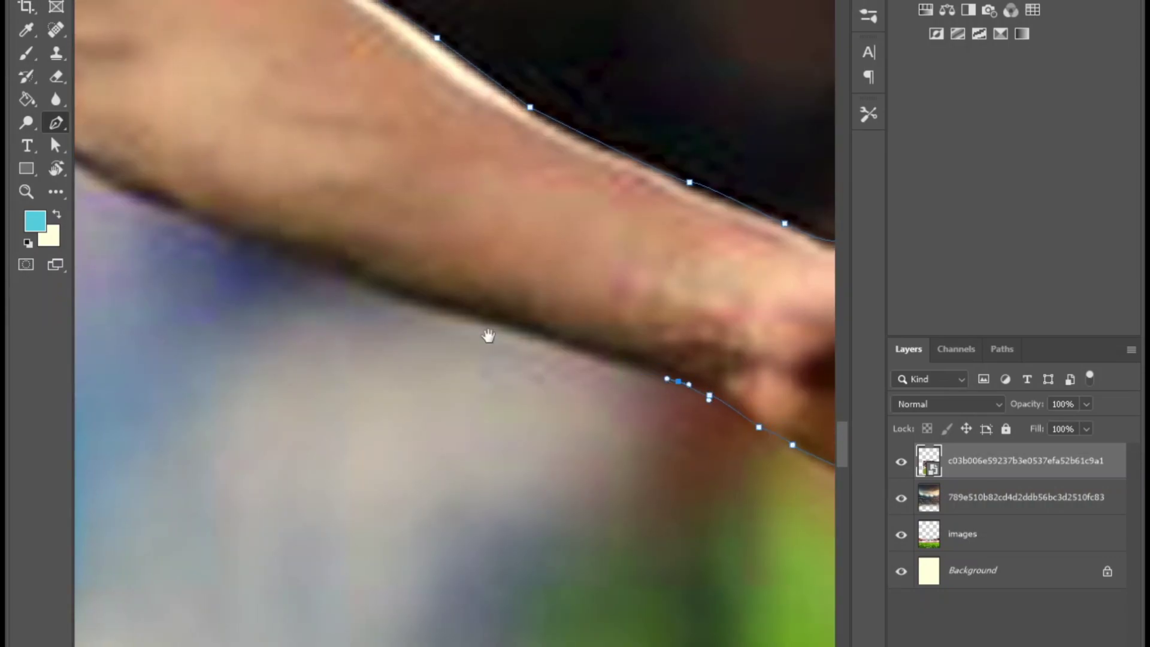
{"action": "left_click_drag", "start_coordinate": [599, 358], "coordinate": [899, 383]}
{"action": "left_click", "coordinate": [704, 322]}
{"action": "left_click", "coordinate": [427, 222]}
{"action": "left_click", "coordinate": [327, 160]}
{"action": "left_click", "coordinate": [270, 114]}
Continue the path around the lower corner of the blue armband sleeve and up to the armpit
{"action": "left_click_drag", "start_coordinate": [272, 121], "coordinate": [526, 192]}
{"action": "left_click", "coordinate": [449, 153]}
{"action": "left_click", "coordinate": [431, 153]}
{"action": "left_click", "coordinate": [403, 169]}
{"action": "left_click_drag", "start_coordinate": [178, 26], "coordinate": [482, 74]}
{"action": "left_click", "coordinate": [485, 71]}
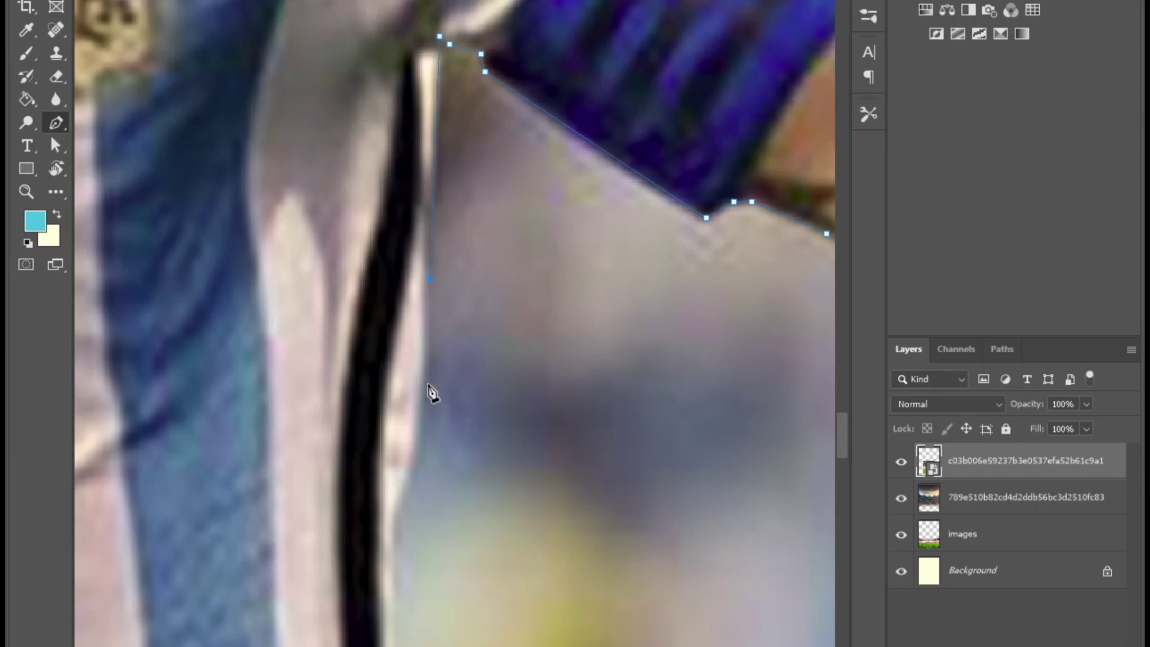
Continue the path from the armpit down the side of the striped shirt and around its hem
{"action": "left_click", "coordinate": [424, 400]}
{"action": "left_click", "coordinate": [411, 478]}
{"action": "left_click", "coordinate": [398, 522]}
{"action": "left_click_drag", "start_coordinate": [398, 521], "coordinate": [454, 131]}
{"action": "left_click", "coordinate": [462, 389]}
{"action": "left_click", "coordinate": [469, 508]}
{"action": "left_click_drag", "start_coordinate": [469, 508], "coordinate": [504, 160]}
{"action": "left_click", "coordinate": [509, 416]}
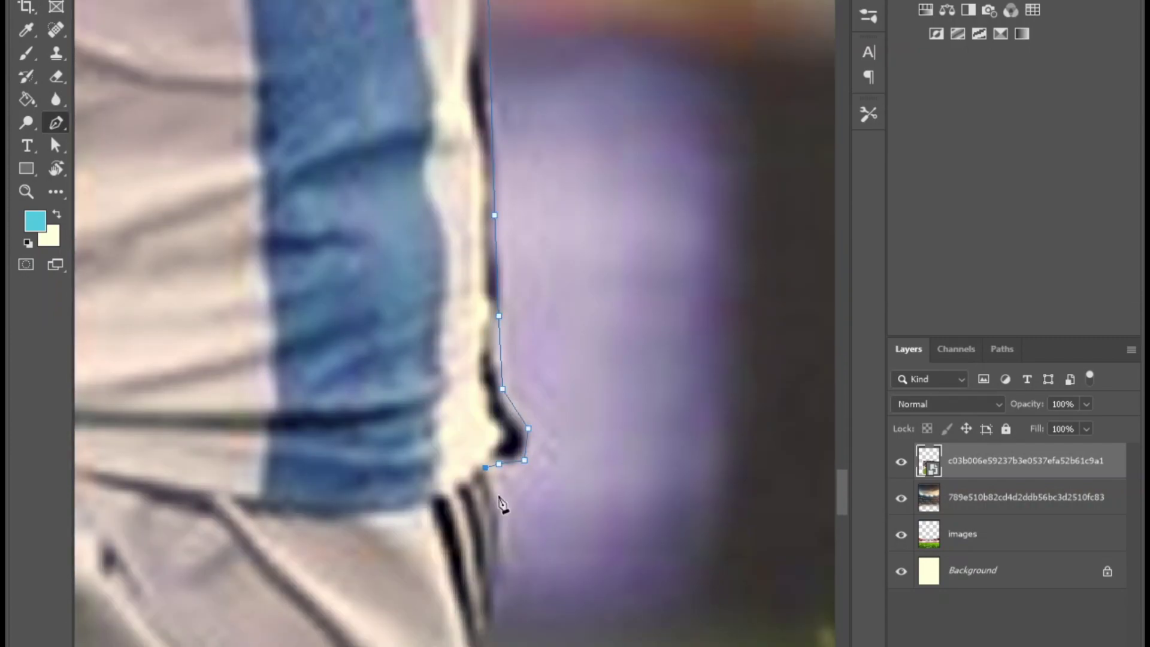
Continue the path down the outer edge of the white shorts on the raised-leg side
{"action": "left_click", "coordinate": [505, 518]}
{"action": "left_click", "coordinate": [491, 631]}
{"action": "left_click_drag", "start_coordinate": [491, 631], "coordinate": [522, 252]}
{"action": "left_click", "coordinate": [517, 346]}
{"action": "left_click", "coordinate": [523, 431]}
{"action": "left_click", "coordinate": [497, 532]}
Continue the path around the raised boot behind the shorts and under the bent knee
{"action": "left_click_drag", "start_coordinate": [596, 464], "coordinate": [616, 275]}
{"action": "scroll", "coordinate": [521, 108], "scroll_direction": "down", "scroll_amount": 4}
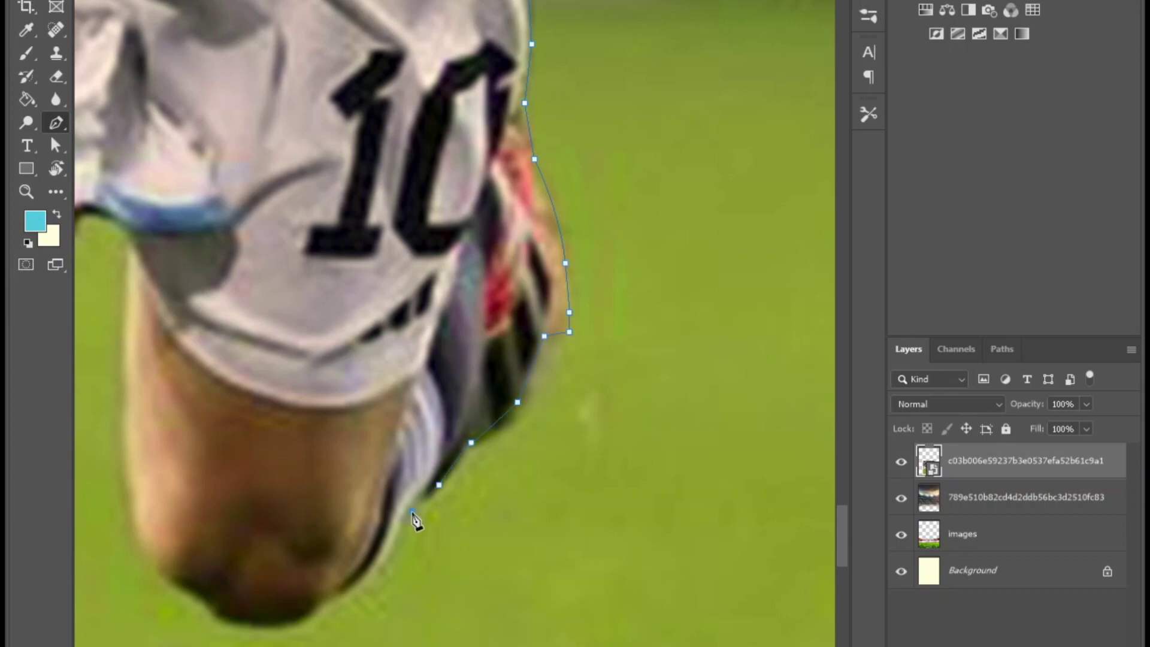
{"action": "left_click", "coordinate": [330, 601]}
{"action": "left_click_drag", "start_coordinate": [331, 601], "coordinate": [543, 412]}
{"action": "left_click", "coordinate": [492, 439]}
{"action": "left_click", "coordinate": [391, 399]}
{"action": "left_click", "coordinate": [346, 341]}
Continue the path up the bent thigh, across the shorts' hem and down the inner side of the standing leg
{"action": "left_click_drag", "start_coordinate": [547, 298], "coordinate": [671, 364]}
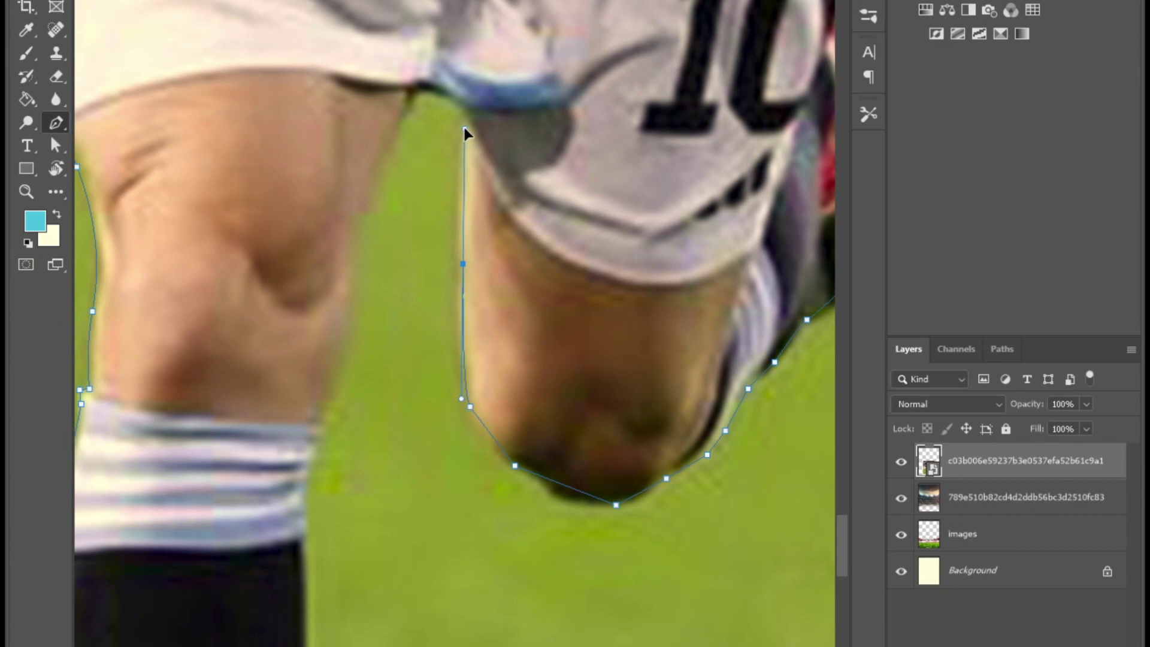
{"action": "left_click_drag", "start_coordinate": [350, 333], "coordinate": [351, 329]}
{"action": "left_click", "coordinate": [324, 418]}
{"action": "left_click", "coordinate": [303, 500]}
{"action": "left_click", "coordinate": [306, 594]}
{"action": "left_click_drag", "start_coordinate": [358, 605], "coordinate": [318, 220]}
{"action": "left_click", "coordinate": [263, 362]}
{"action": "left_click_drag", "start_coordinate": [261, 590], "coordinate": [351, 342]}
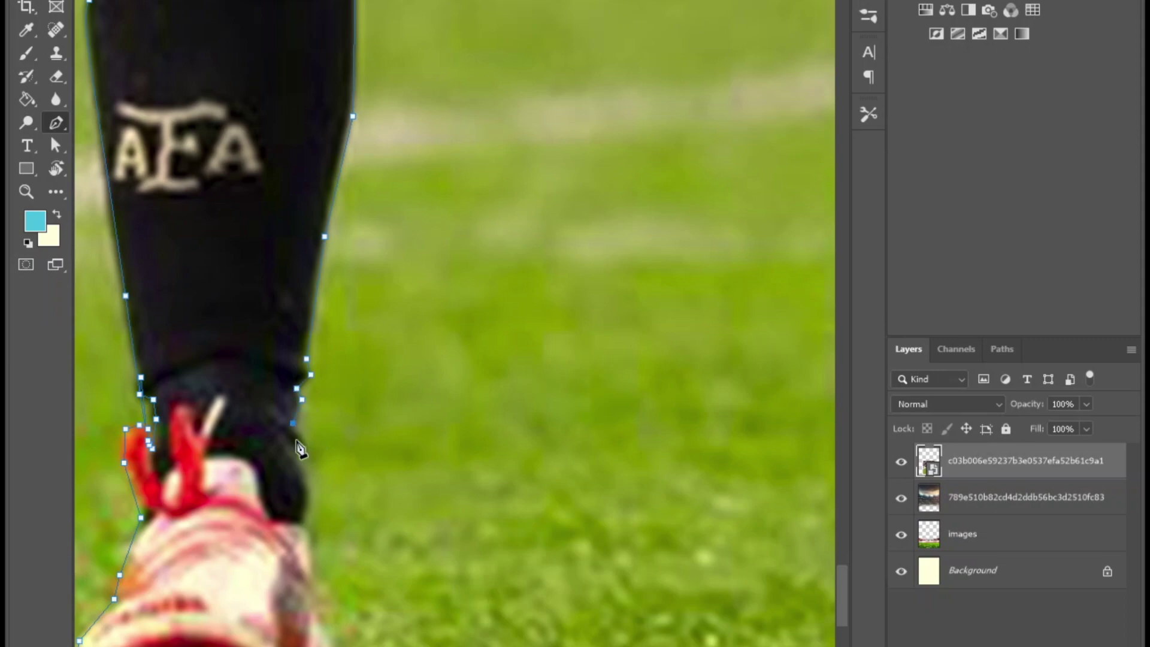
Continue the path around the ankle and red-and-white boot, closing it at its starting point
{"action": "left_click_drag", "start_coordinate": [303, 462], "coordinate": [253, 187]}
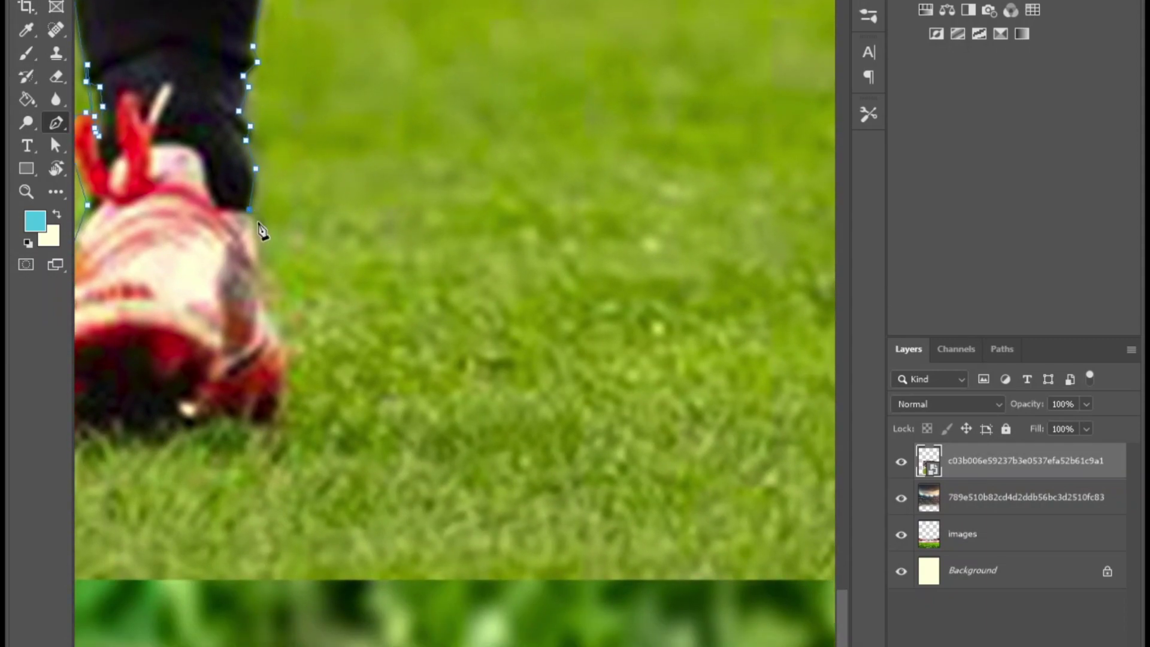
{"action": "left_click_drag", "start_coordinate": [288, 310], "coordinate": [442, 322]}
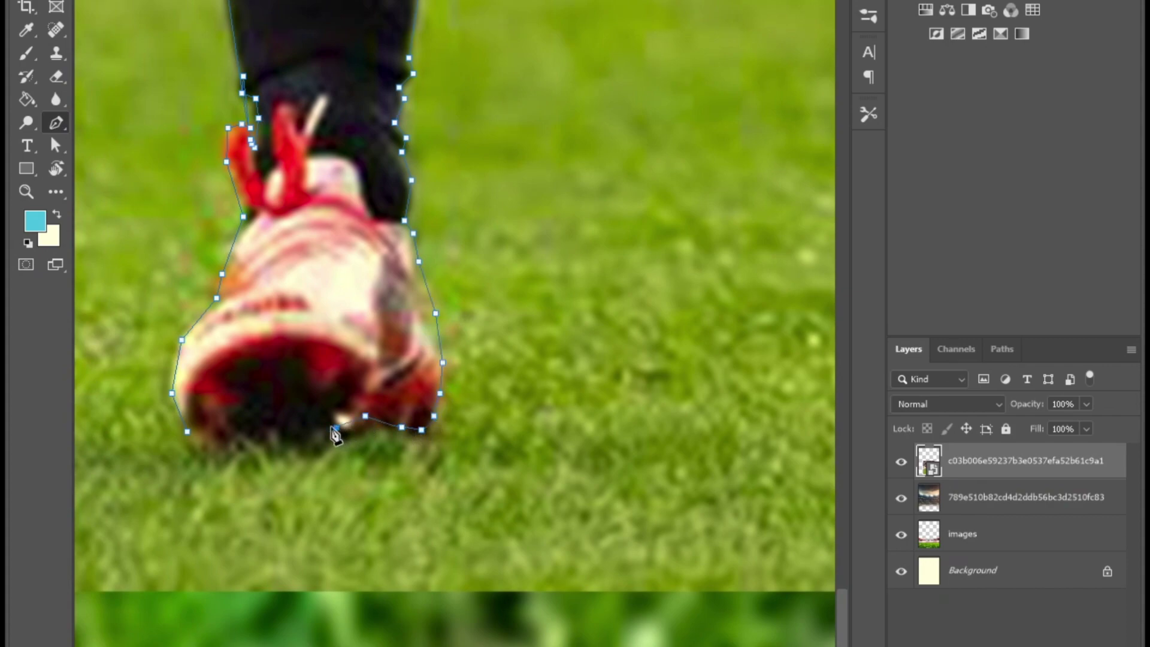
{"action": "left_click", "coordinate": [263, 432]}
{"action": "left_click", "coordinate": [188, 431]}
Add a layer mask and a vector mask from the closed path to cut the player out, and hide the path outline
{"action": "scroll", "coordinate": [417, 255], "scroll_direction": "down", "scroll_amount": 15}
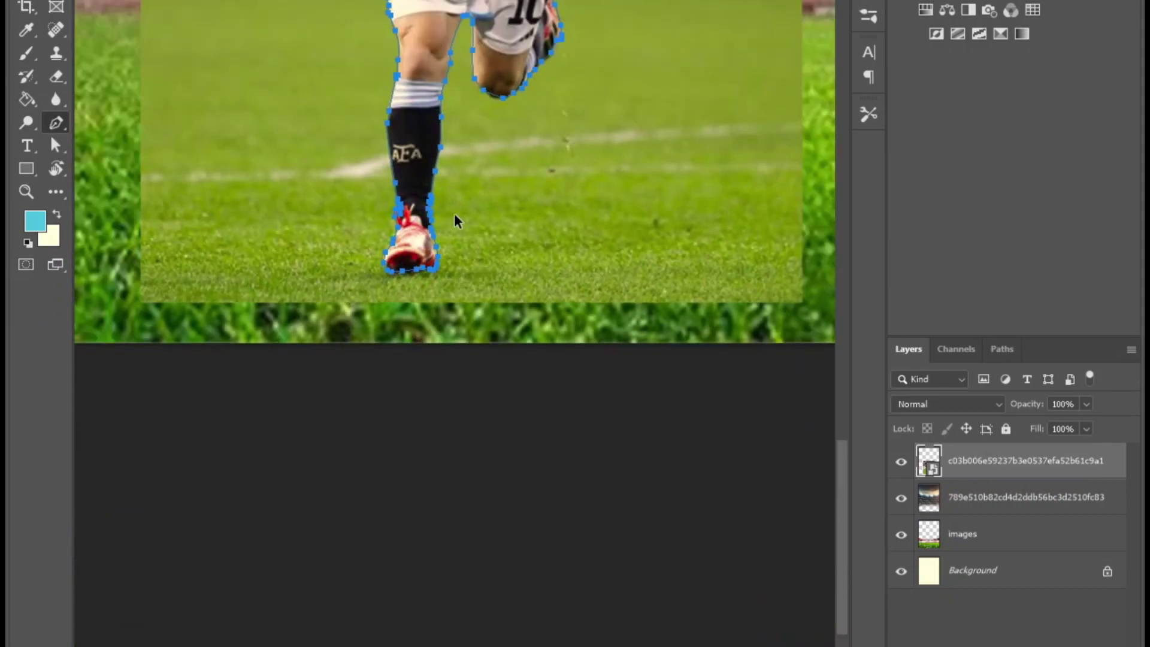
{"action": "left_click_drag", "start_coordinate": [839, 376], "coordinate": [839, 241]}
{"action": "left_click_drag", "start_coordinate": [839, 341], "coordinate": [840, 317]}
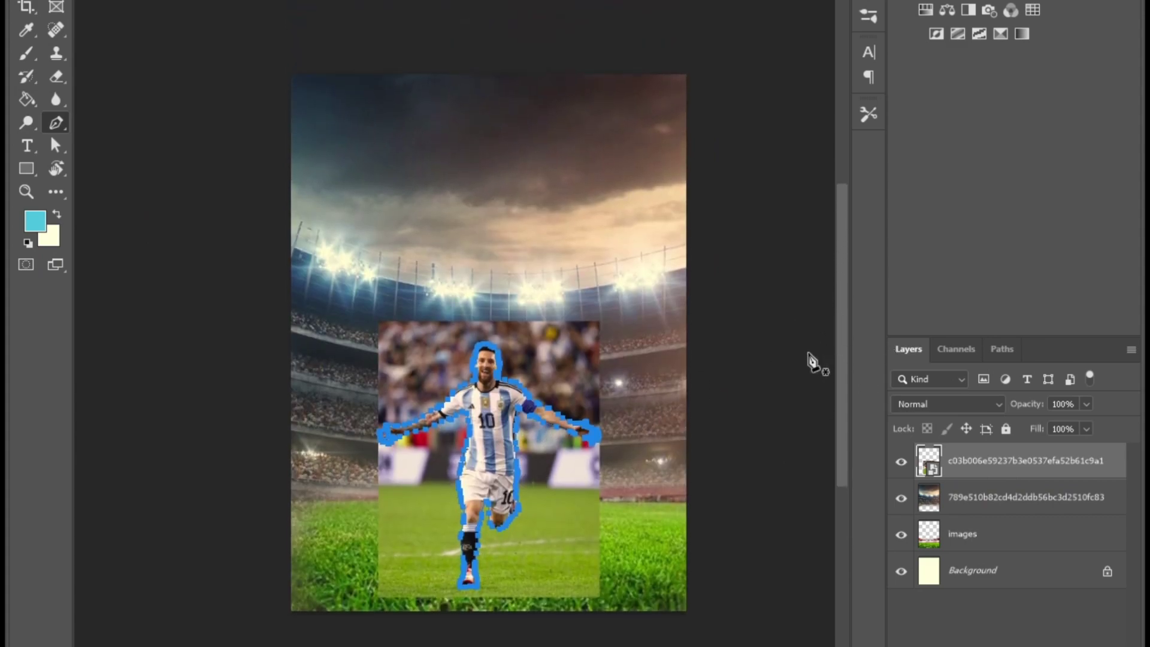
{"action": "left_click", "coordinate": [1013, 632]}
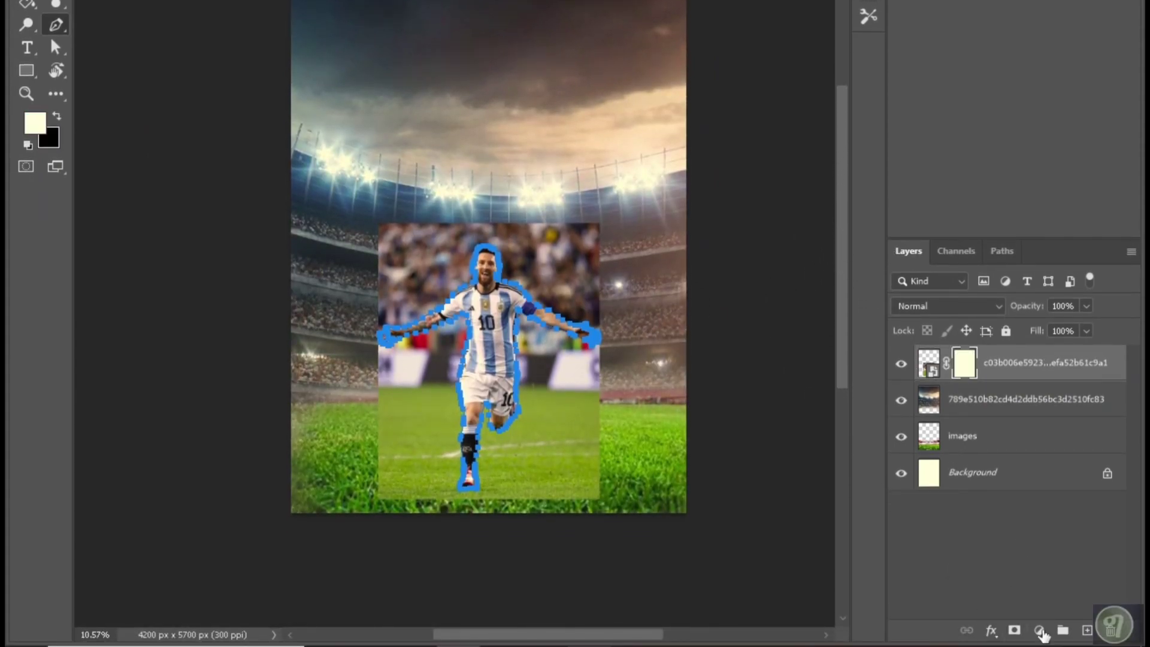
{"action": "left_click", "coordinate": [1015, 632]}
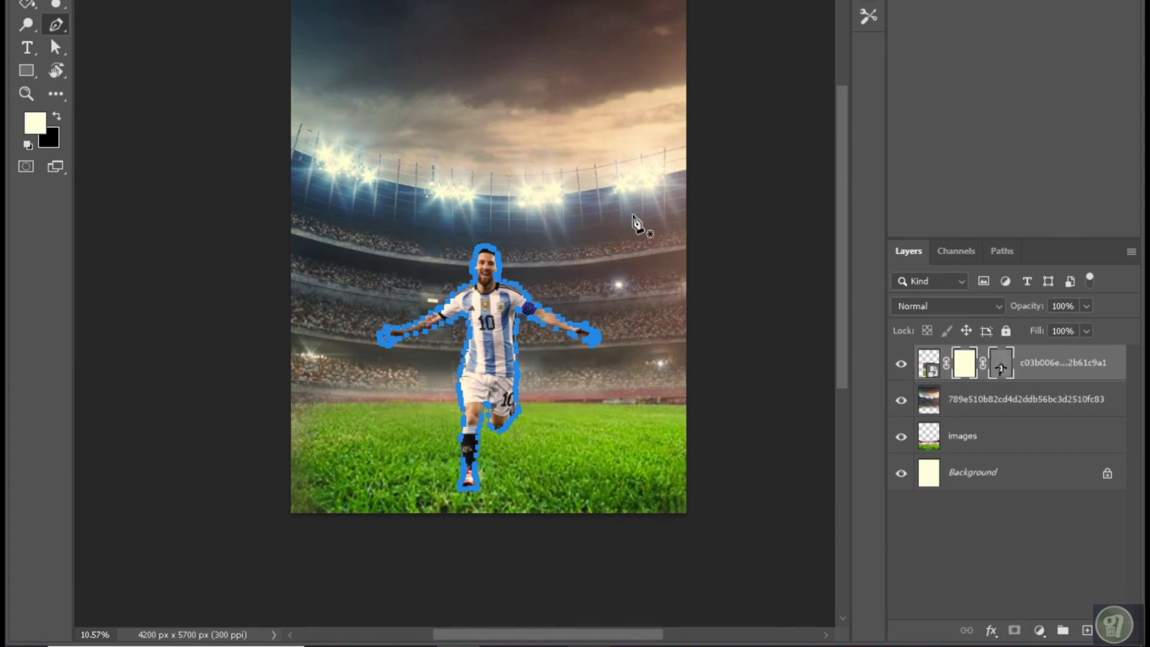
{"action": "key", "text": "Return"}
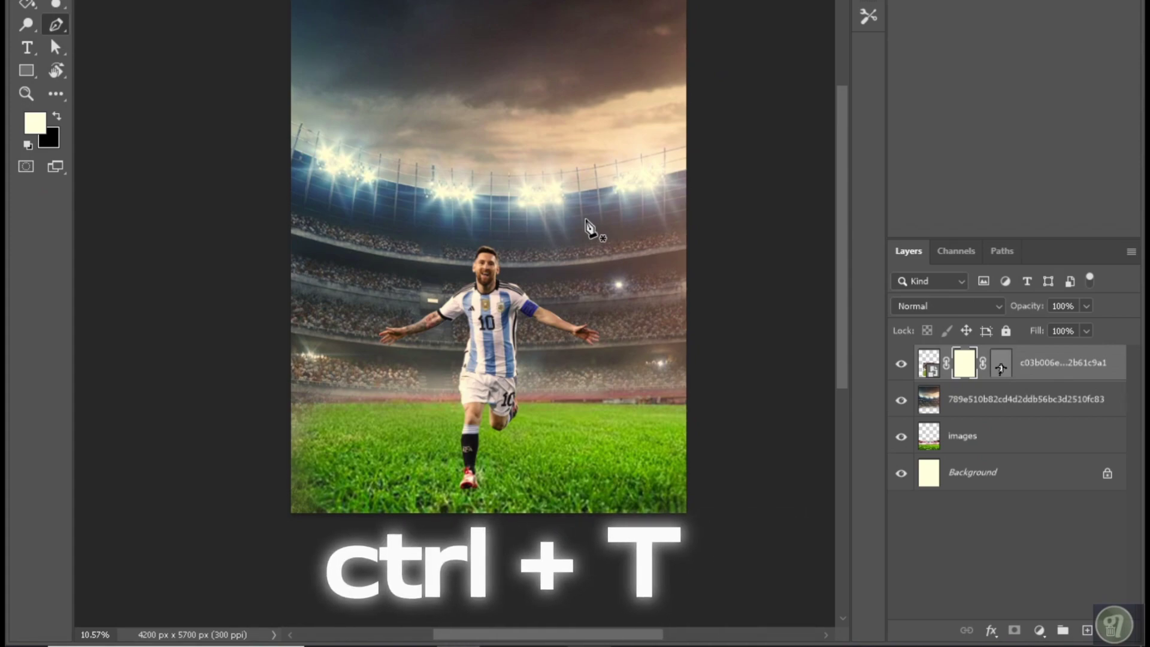
Scale the cut-out player up slightly with Free Transform and apply the change
{"action": "key", "text": "ctrl+t"}
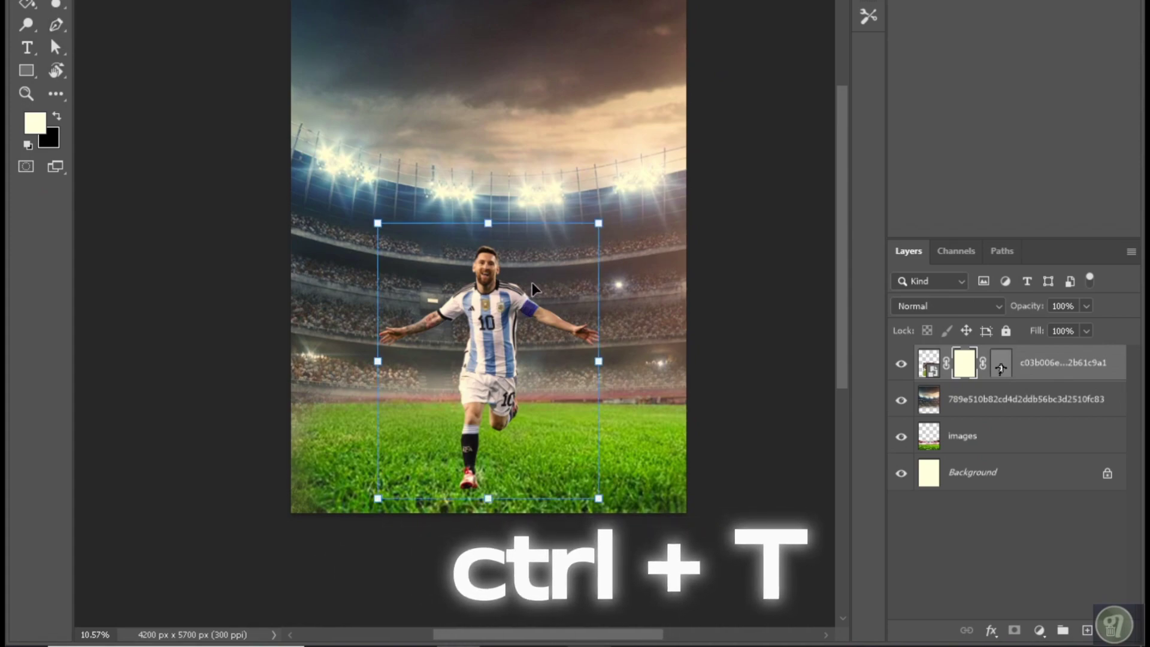
{"action": "left_click_drag", "start_coordinate": [601, 360], "coordinate": [610, 358]}
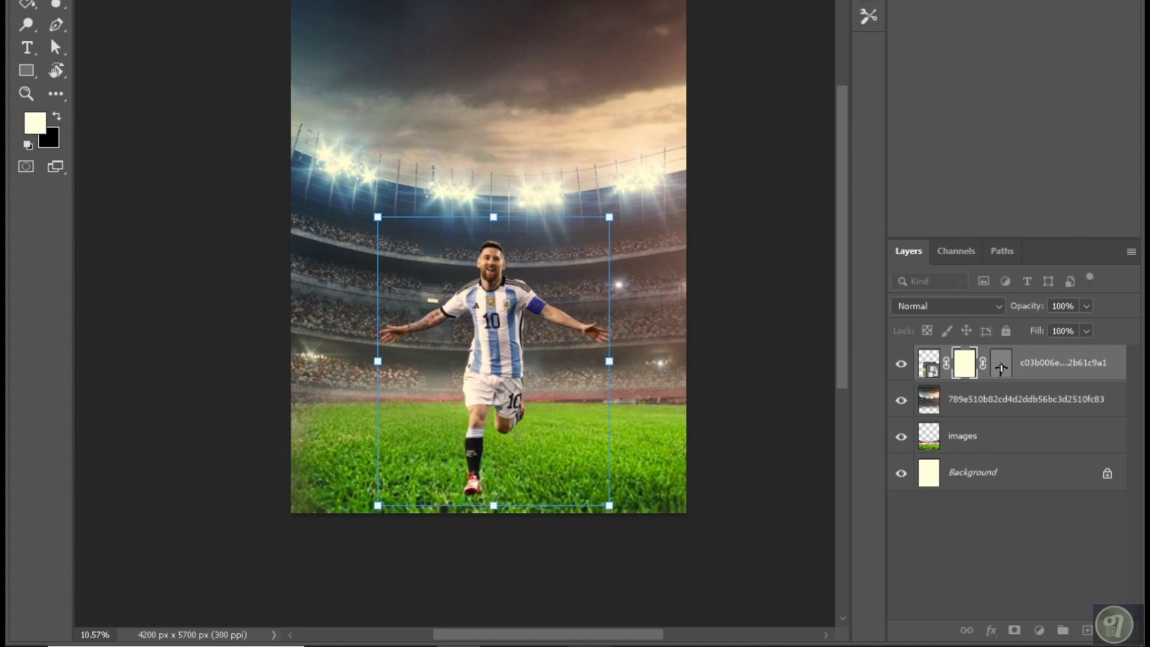
{"action": "key", "text": "Return"}
{"action": "left_click", "coordinate": [377, 627]}
{"action": "left_click", "coordinate": [844, 187]}
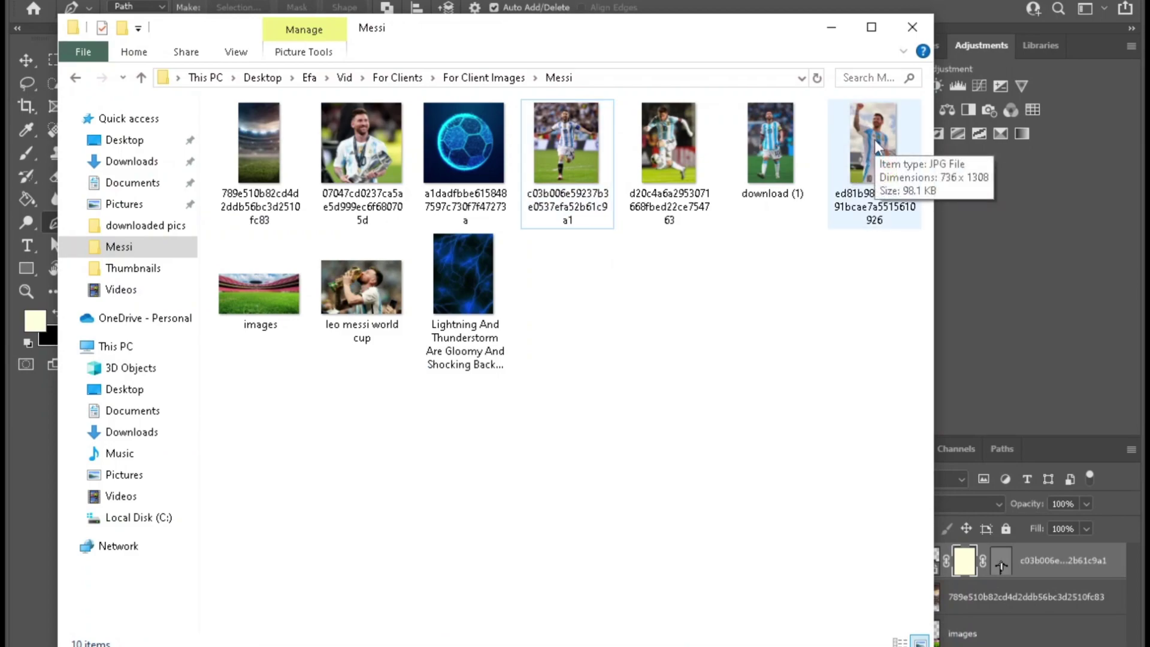
{"action": "left_click_drag", "start_coordinate": [878, 146], "coordinate": [557, 646]}
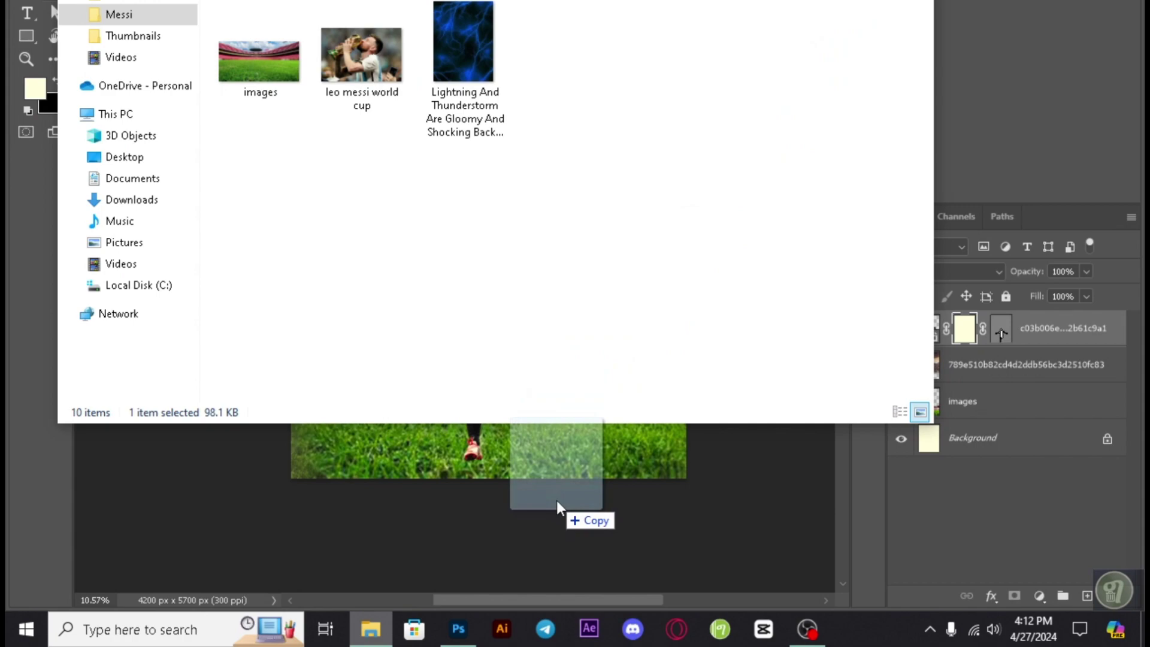
{"action": "left_click_drag", "start_coordinate": [558, 503], "coordinate": [557, 500]}
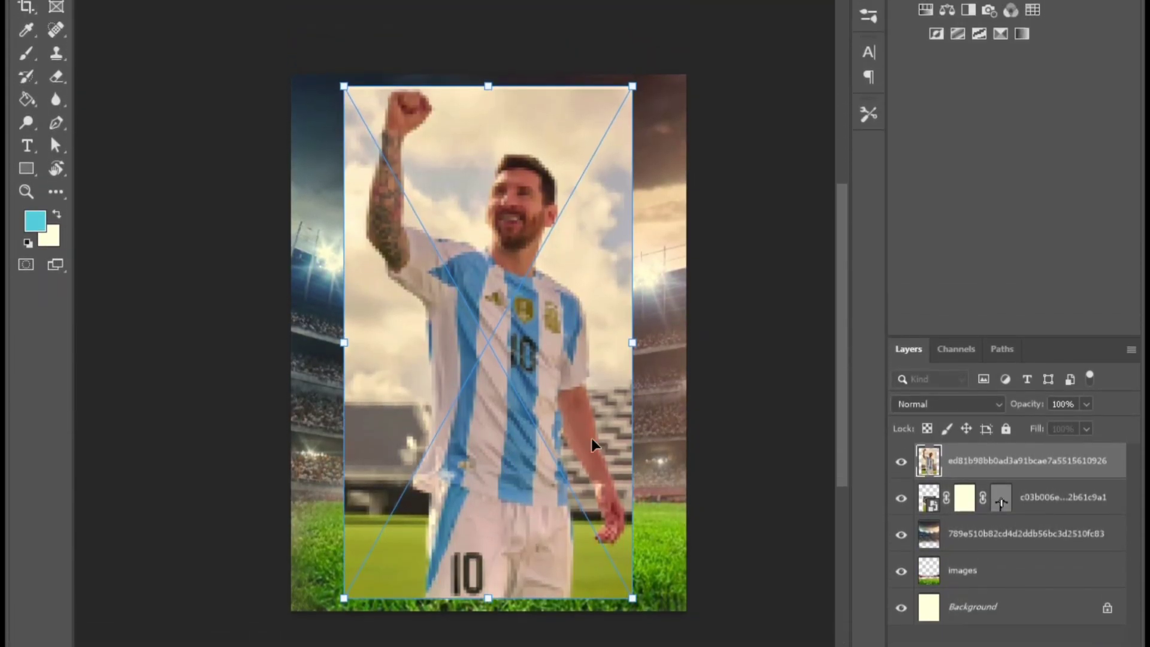
{"action": "left_click_drag", "start_coordinate": [646, 339], "coordinate": [437, 318]}
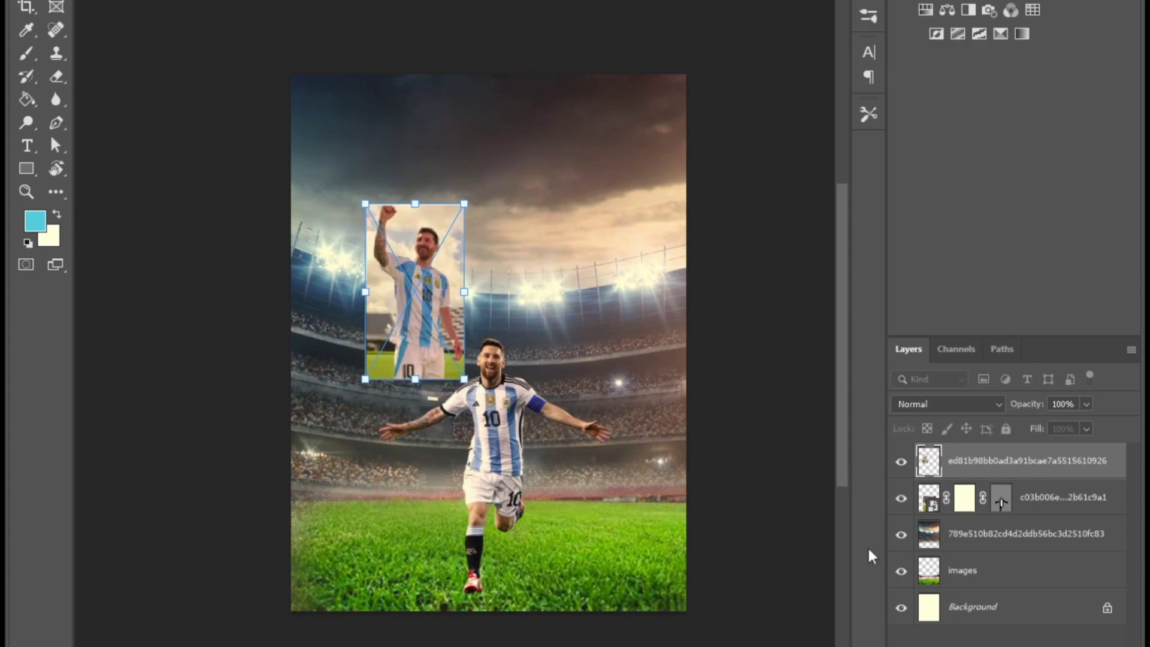
{"action": "key", "text": "Return"}
Place the trophy photo 07047cd0237ca5ae5d999ec6f680705d beside the raised-fist photo in the poster's upper right and enlarge it slightly
{"action": "left_click", "coordinate": [371, 629]}
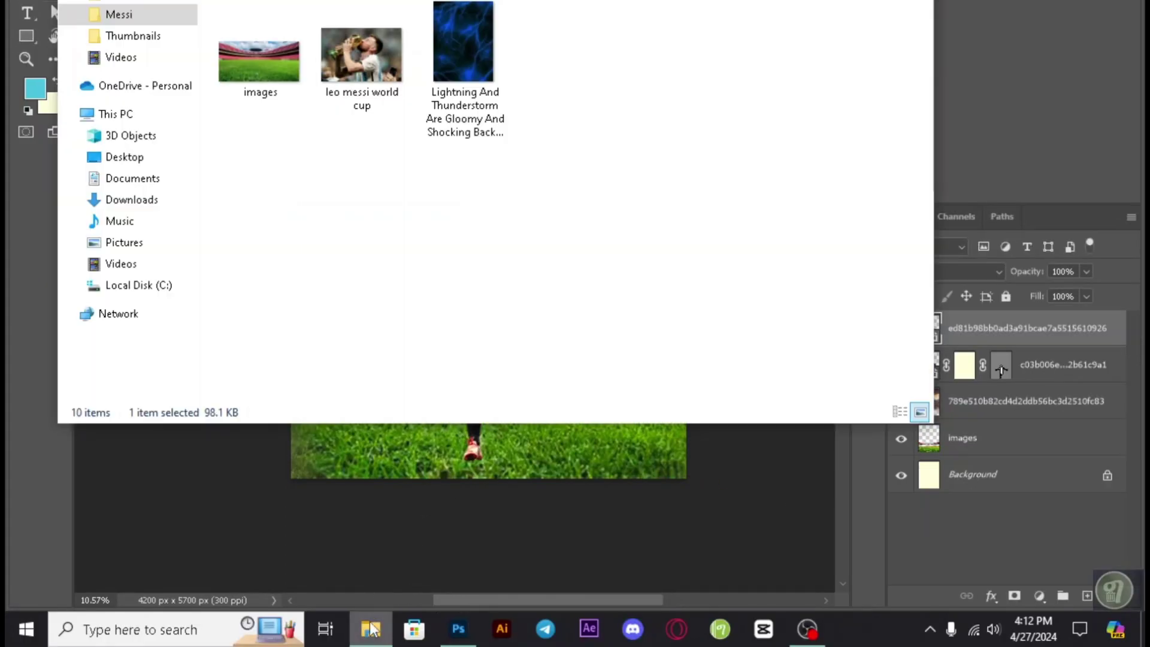
{"action": "left_click", "coordinate": [786, 326]}
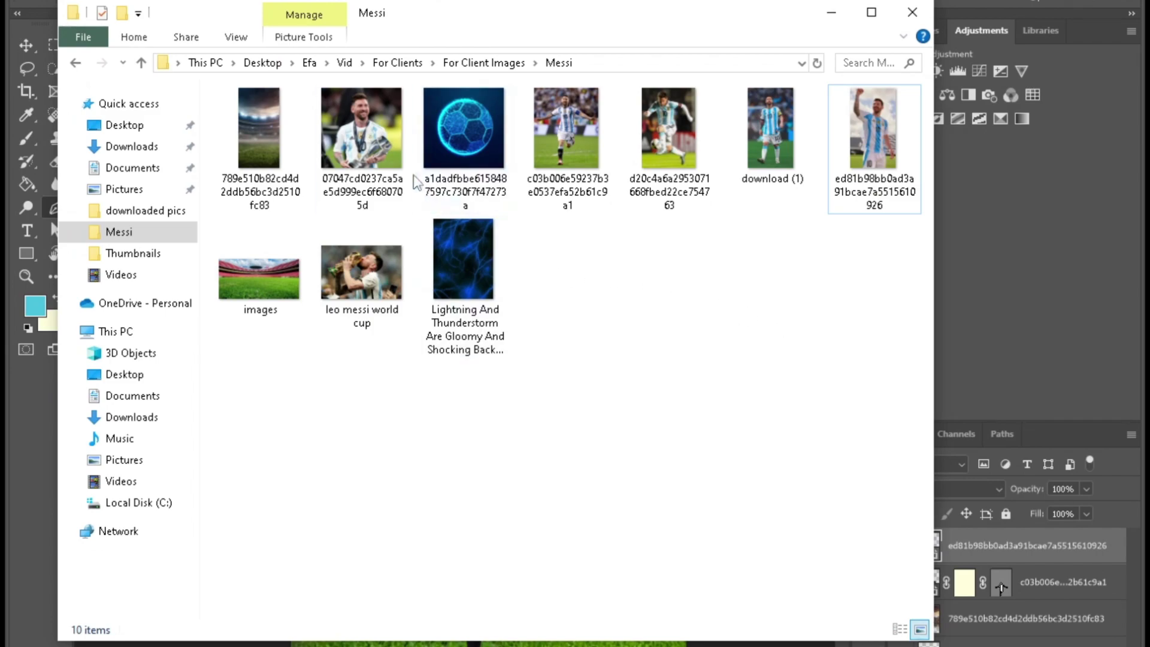
{"action": "left_click_drag", "start_coordinate": [371, 129], "coordinate": [510, 487]}
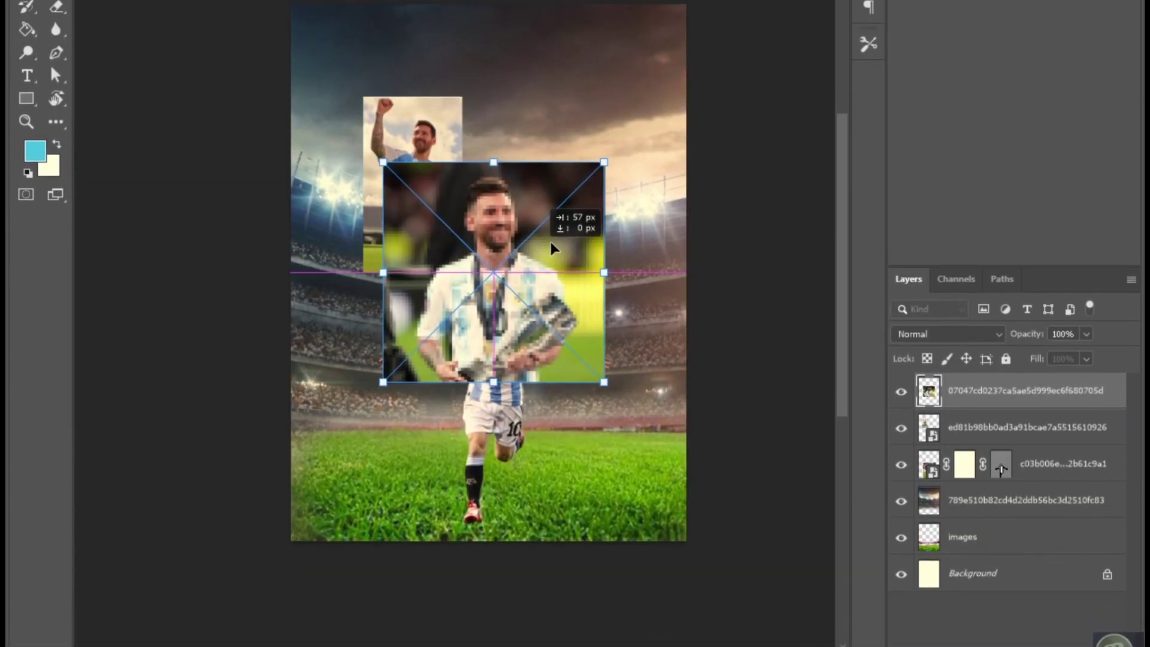
{"action": "left_click_drag", "start_coordinate": [508, 202], "coordinate": [574, 113]}
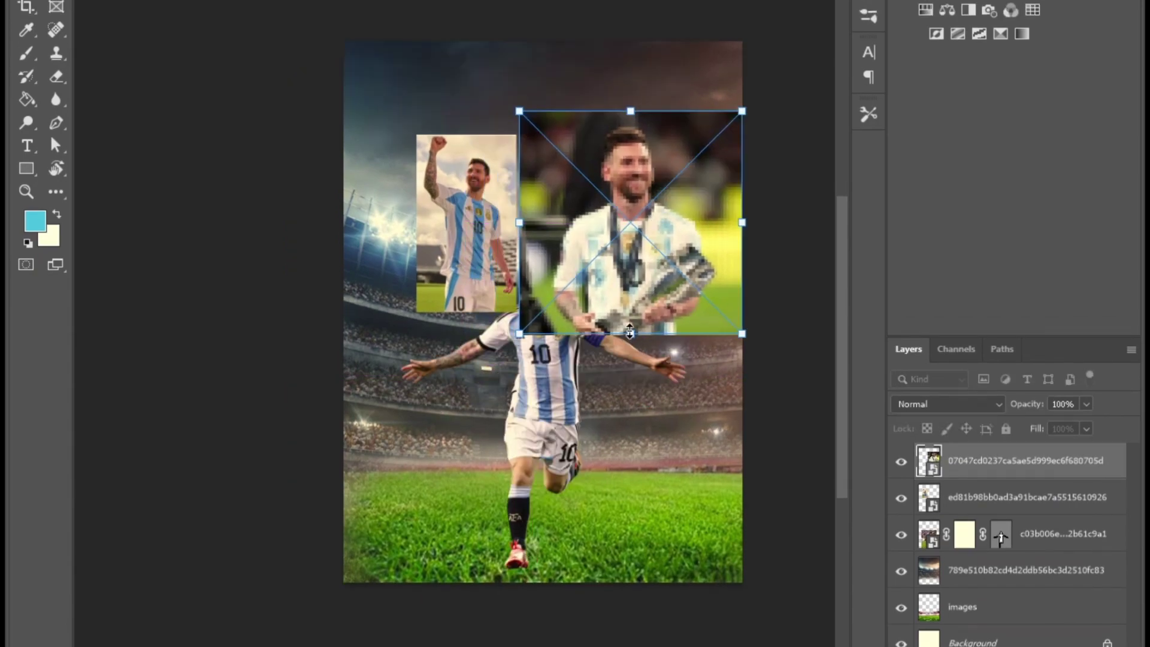
{"action": "left_click_drag", "start_coordinate": [632, 333], "coordinate": [689, 352]}
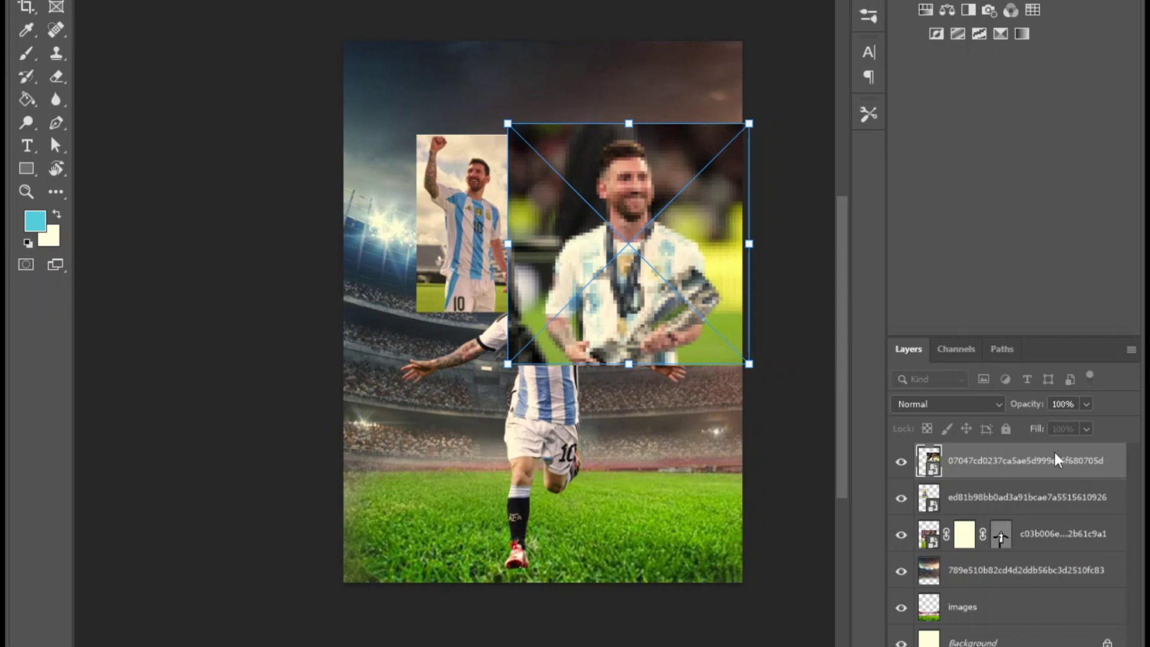
{"action": "key", "text": "Return"}
Enlarge the raised-fist player photo with Free Transform to roughly double its size, keeping it over the poster's upper left
{"action": "left_click", "coordinate": [941, 497]}
{"action": "key", "text": "ctrl+t"}
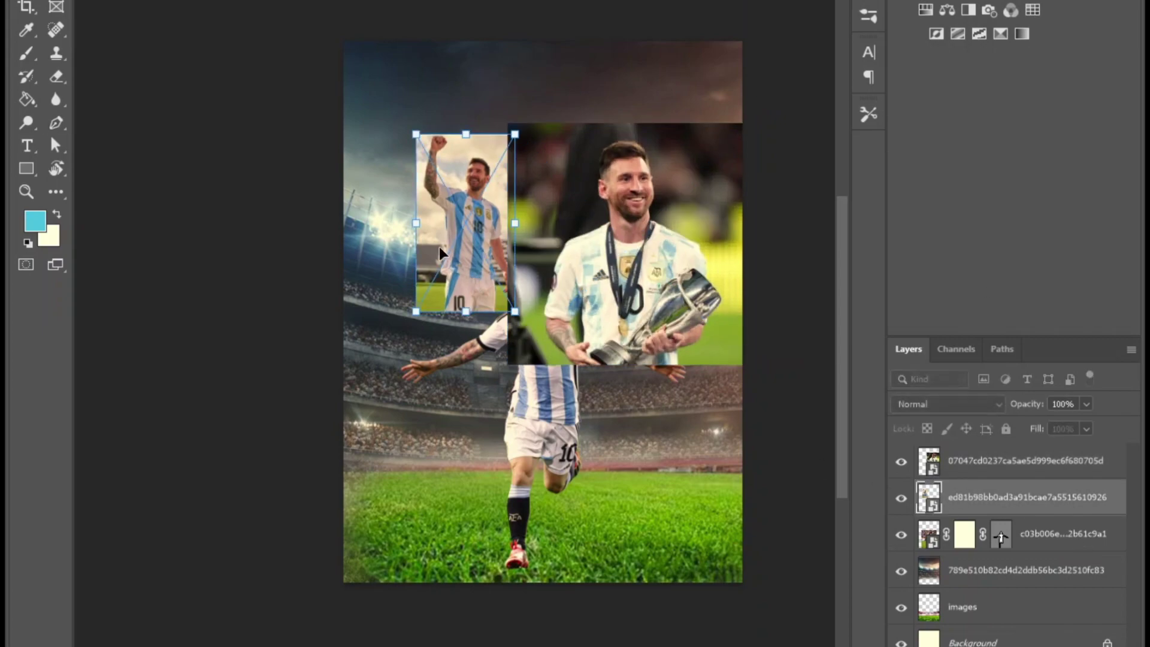
{"action": "left_click_drag", "start_coordinate": [422, 225], "coordinate": [322, 223]}
{"action": "left_click_drag", "start_coordinate": [436, 266], "coordinate": [469, 296]}
{"action": "key", "text": "Return"}
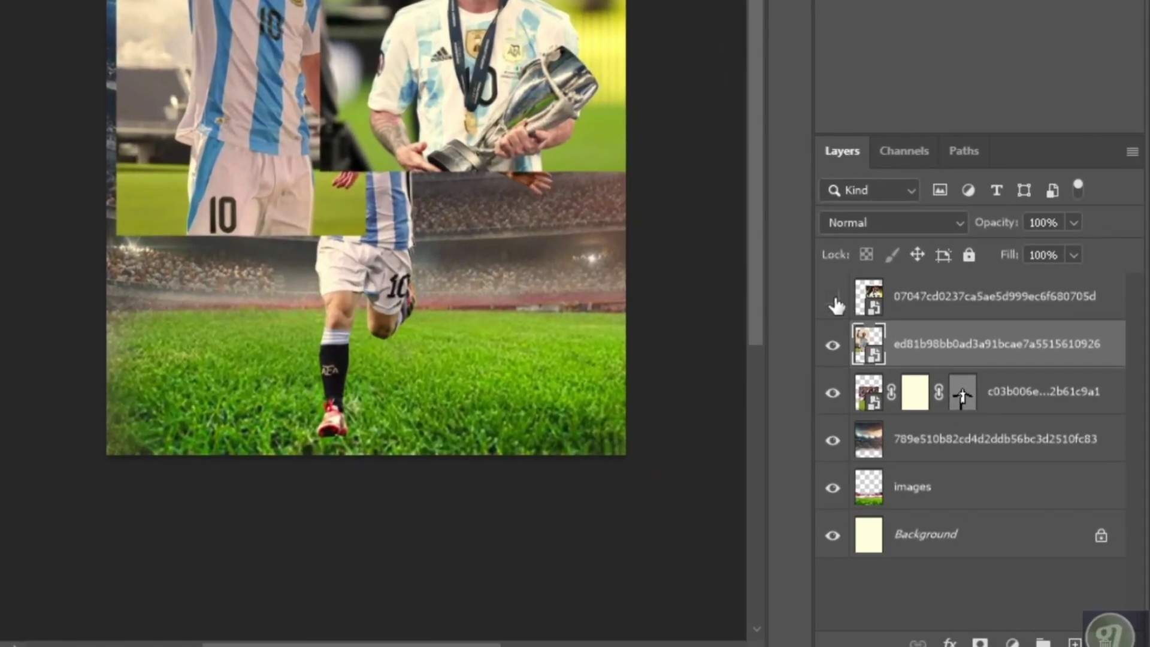
Hide the trophy photo layer, then cut out the raised-fist player with Select Subject and a layer mask
{"action": "left_click", "coordinate": [833, 297]}
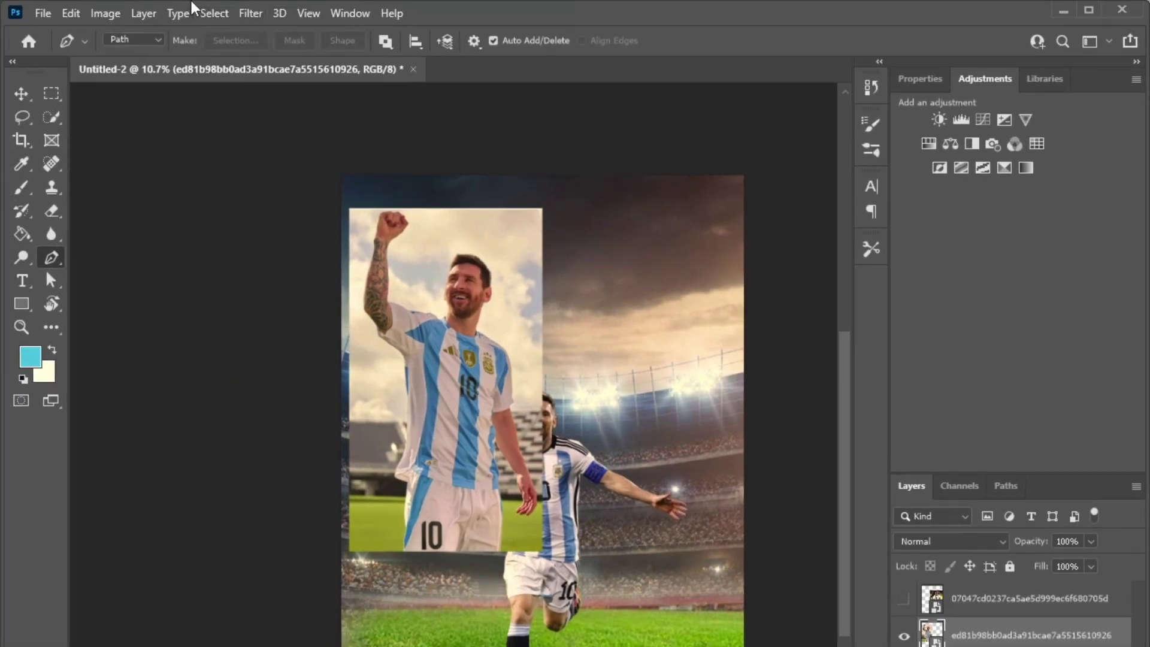
{"action": "left_click", "coordinate": [214, 13]}
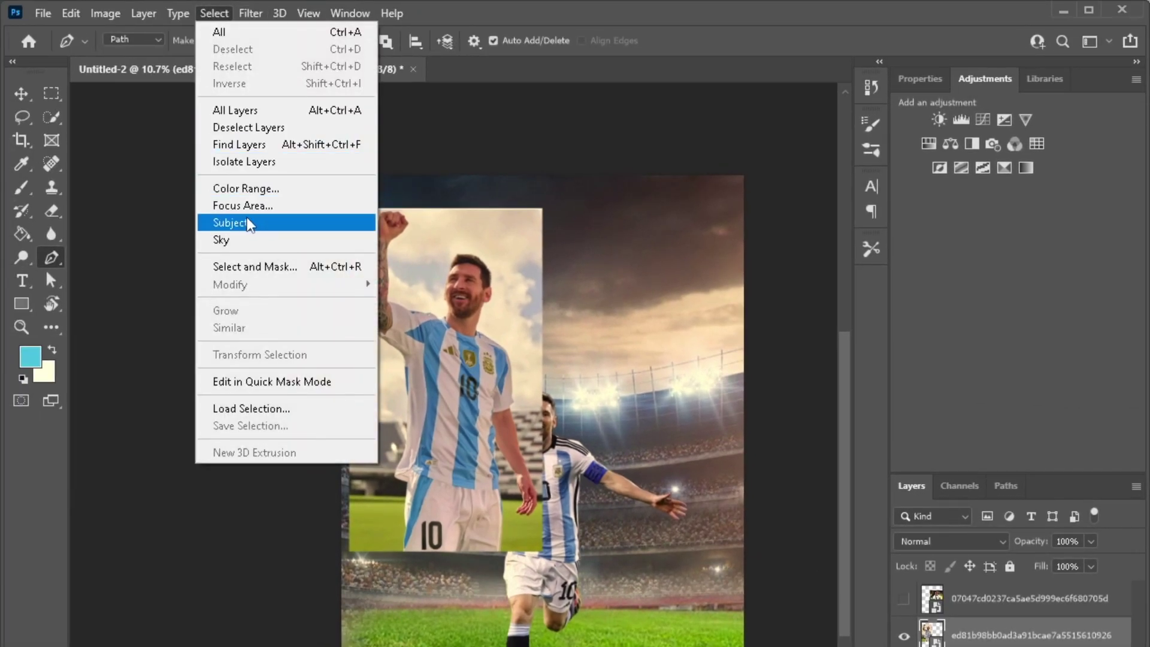
{"action": "left_click", "coordinate": [247, 227]}
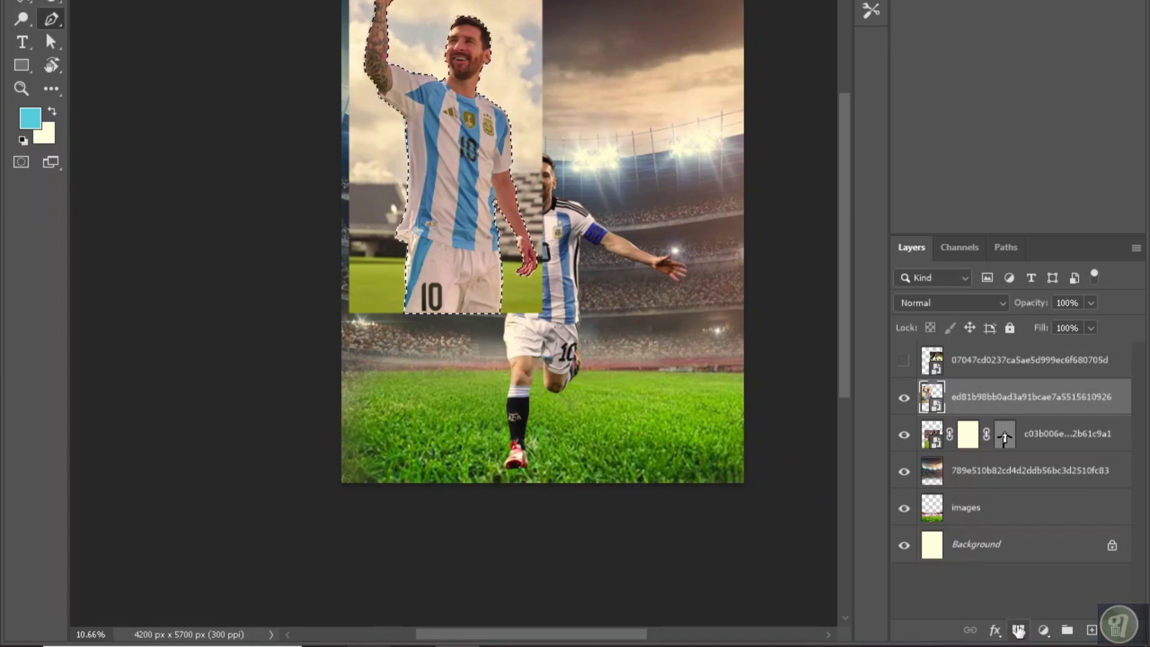
{"action": "left_click", "coordinate": [1019, 630]}
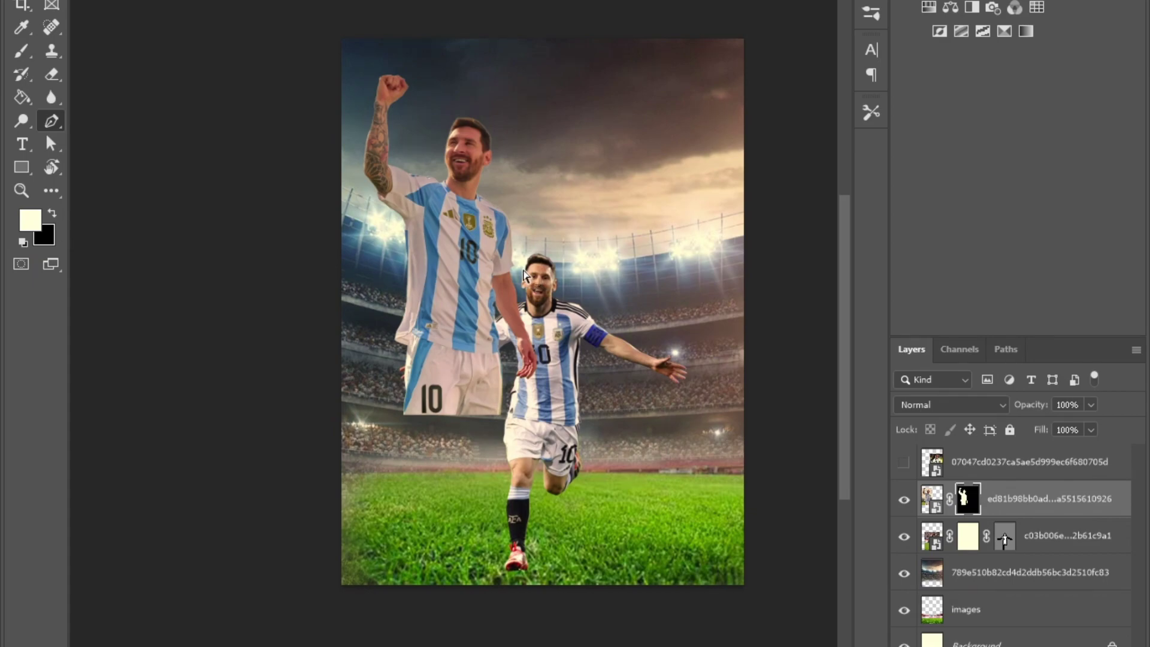
Scale the raised-fist cut-out up slightly and move its layer beneath the running player's layer
{"action": "key", "text": "ctrl+t"}
{"action": "left_click_drag", "start_coordinate": [547, 243], "coordinate": [552, 246]}
{"action": "key", "text": "Return"}
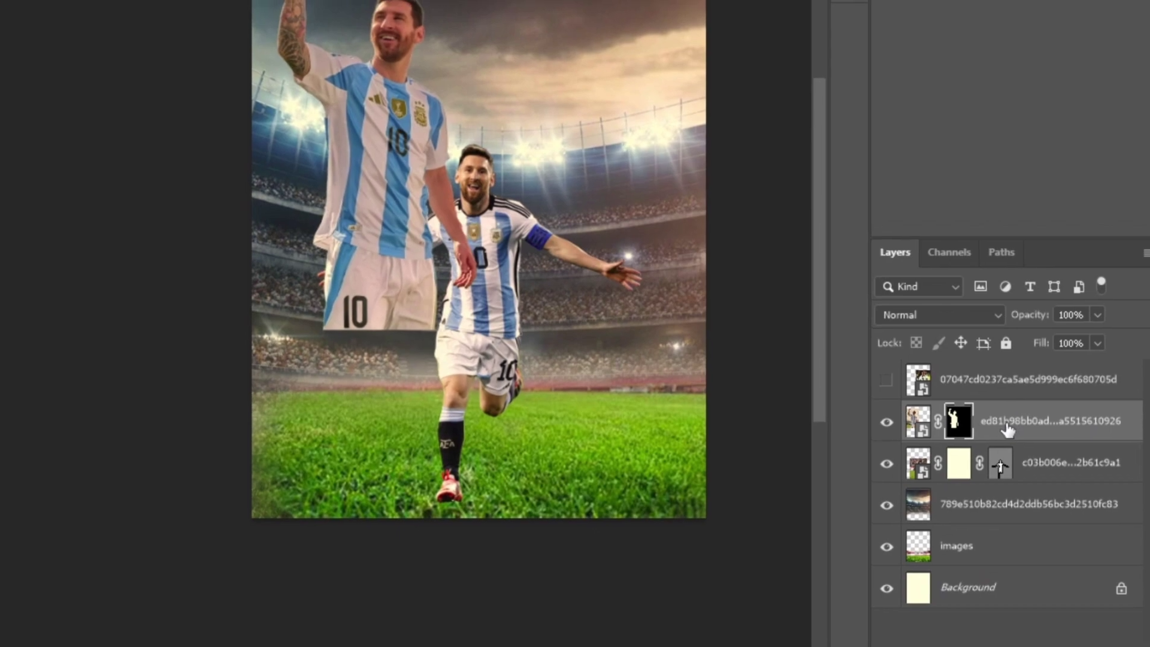
{"action": "left_click_drag", "start_coordinate": [1011, 507], "coordinate": [1006, 537]}
{"action": "left_click_drag", "start_coordinate": [1012, 484], "coordinate": [1016, 503]}
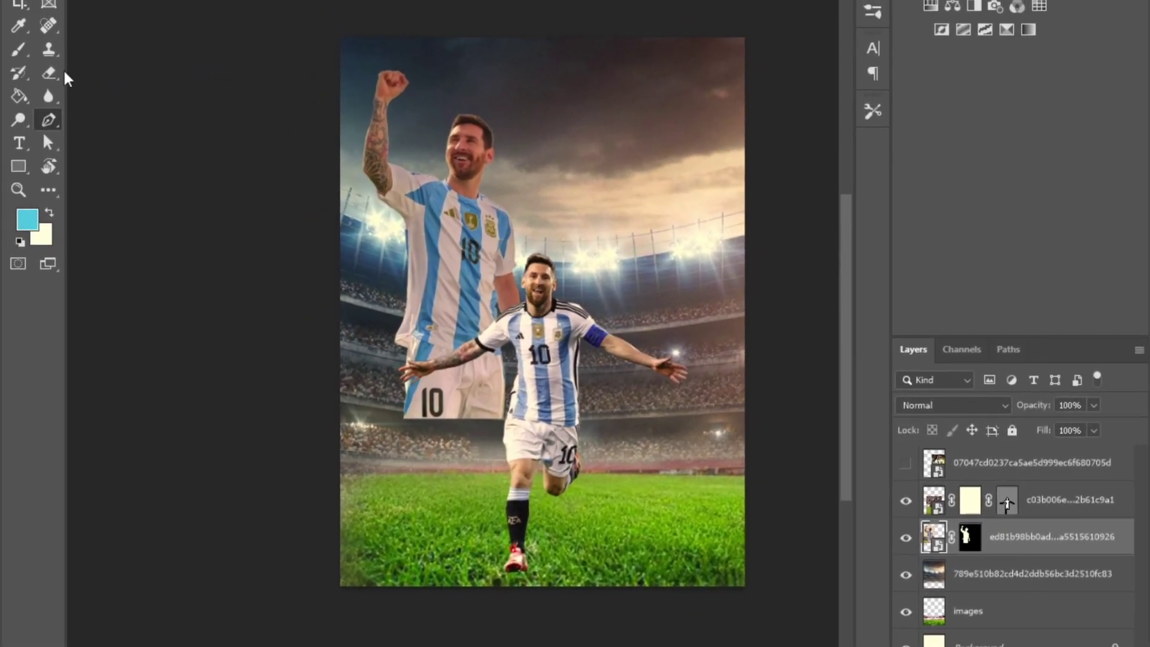
Rasterize the raised-fist player layer, erase his shorts and lower body so they fade into the stadium, and shift him slightly down
{"action": "left_click", "coordinate": [53, 75]}
{"action": "left_click", "coordinate": [415, 267]}
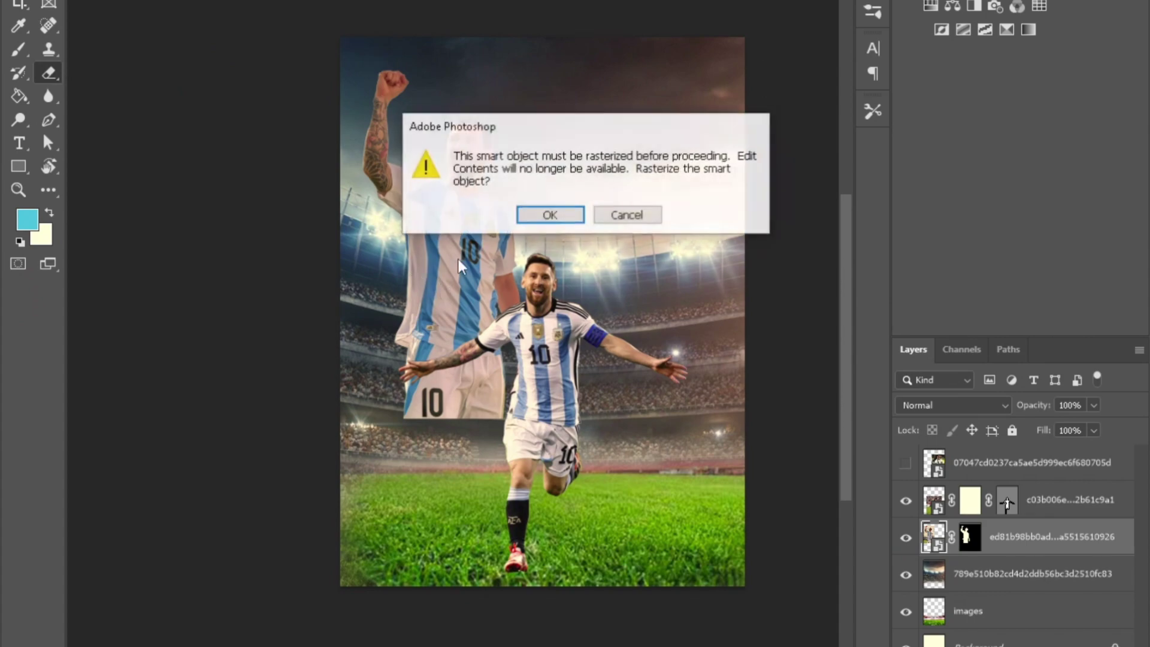
{"action": "left_click", "coordinate": [520, 219]}
{"action": "left_click", "coordinate": [457, 459]}
{"action": "left_click", "coordinate": [457, 462]}
{"action": "left_click", "coordinate": [491, 435]}
{"action": "left_click", "coordinate": [498, 444]}
{"action": "left_click", "coordinate": [489, 426]}
{"action": "left_click_drag", "start_coordinate": [490, 270], "coordinate": [490, 288]}
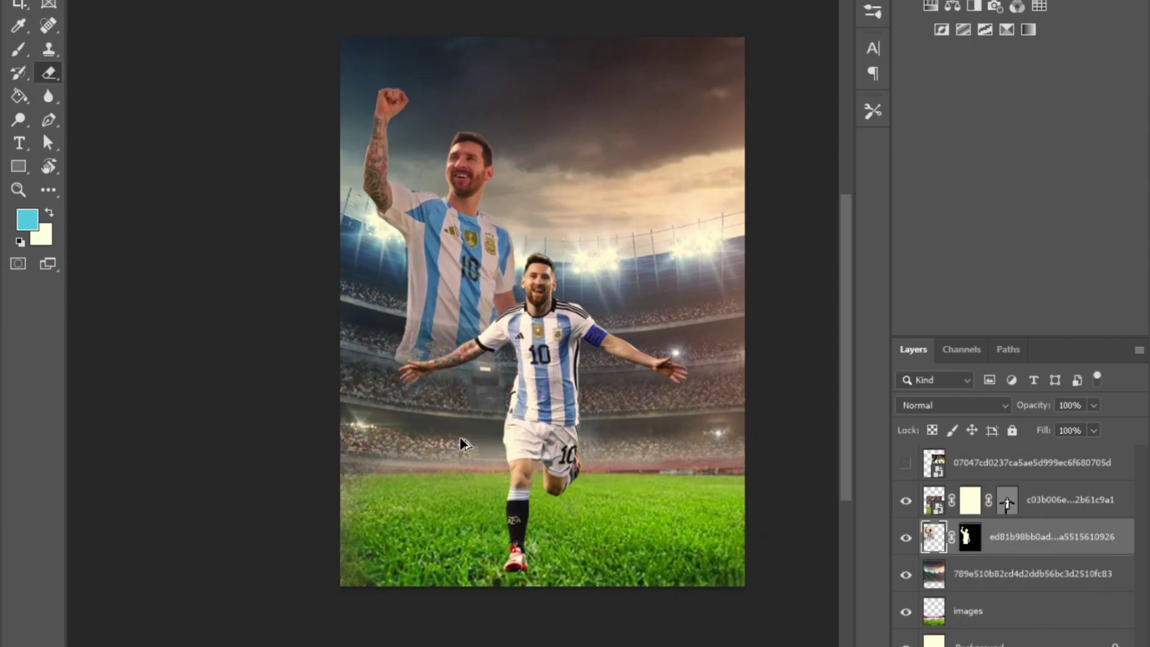
{"action": "scroll", "coordinate": [462, 397], "scroll_direction": "up", "scroll_amount": 3}
{"action": "mouse_move", "coordinate": [488, 399]}
{"action": "left_mouse_down"}
{"action": "mouse_move", "coordinate": [381, 452]}
{"action": "mouse_move", "coordinate": [616, 345]}
{"action": "mouse_move", "coordinate": [581, 370]}
{"action": "left_mouse_up"}
{"action": "scroll", "coordinate": [425, 434], "scroll_direction": "up", "scroll_amount": 2}
{"action": "mouse_move", "coordinate": [448, 378]}
{"action": "left_mouse_down"}
{"action": "mouse_move", "coordinate": [496, 367]}
{"action": "mouse_move", "coordinate": [320, 413]}
{"action": "left_mouse_up"}
{"action": "scroll", "coordinate": [682, 284], "scroll_direction": "down", "scroll_amount": 8}
{"action": "left_click_drag", "start_coordinate": [630, 512], "coordinate": [417, 510]}
{"action": "scroll", "coordinate": [523, 254], "scroll_direction": "up", "scroll_amount": 2}
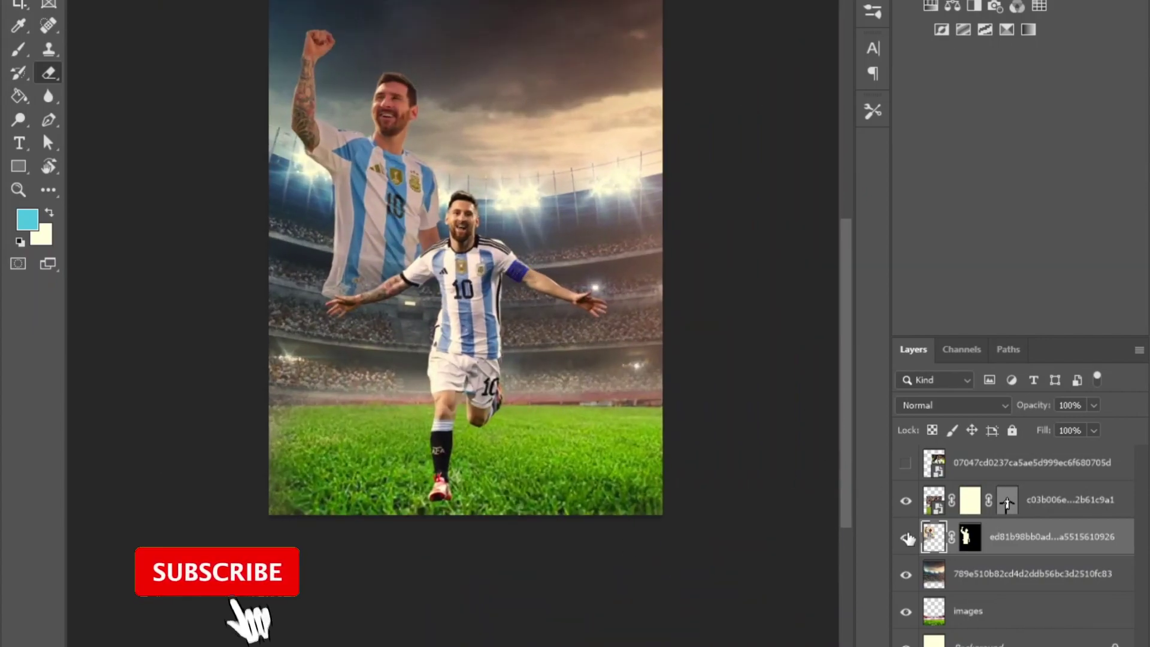
Show the trophy photo, cut the player out with Select Subject and a layer mask, and move its layer beneath the running player
{"action": "left_click", "coordinate": [906, 463]}
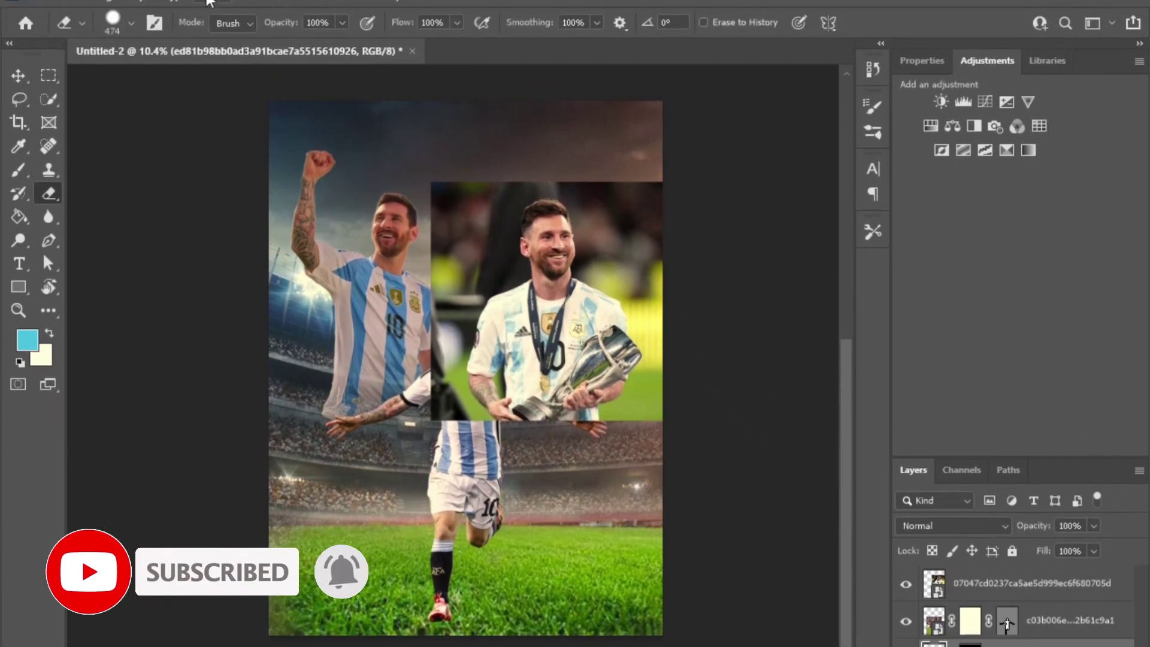
{"action": "left_click", "coordinate": [212, 13]}
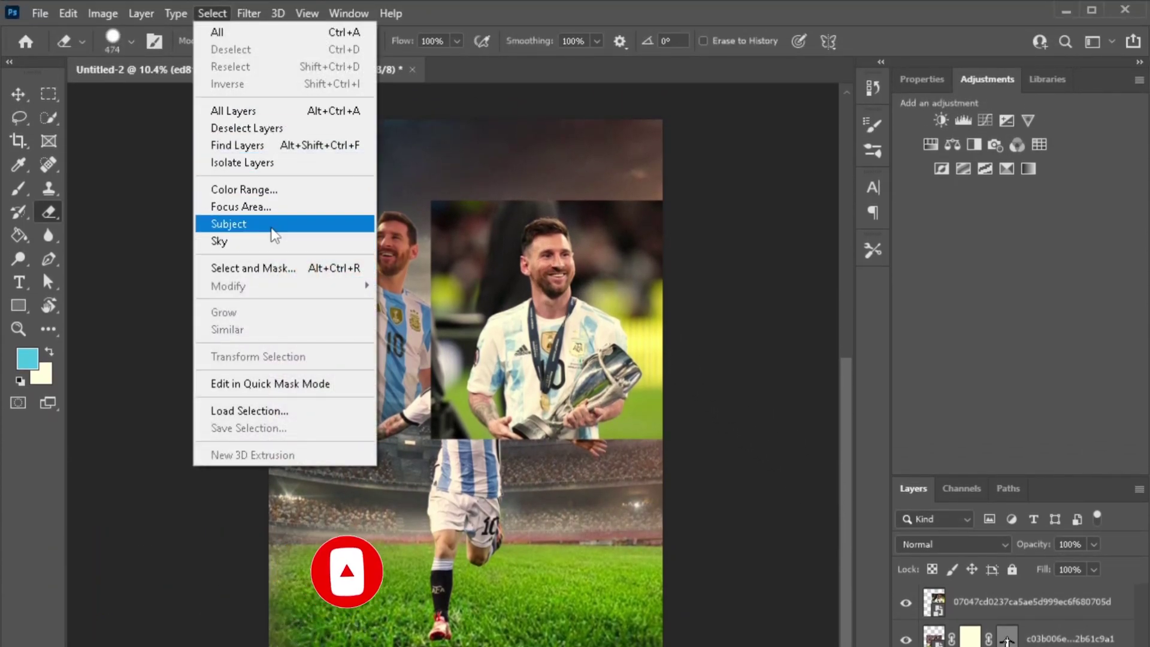
{"action": "left_click", "coordinate": [237, 223]}
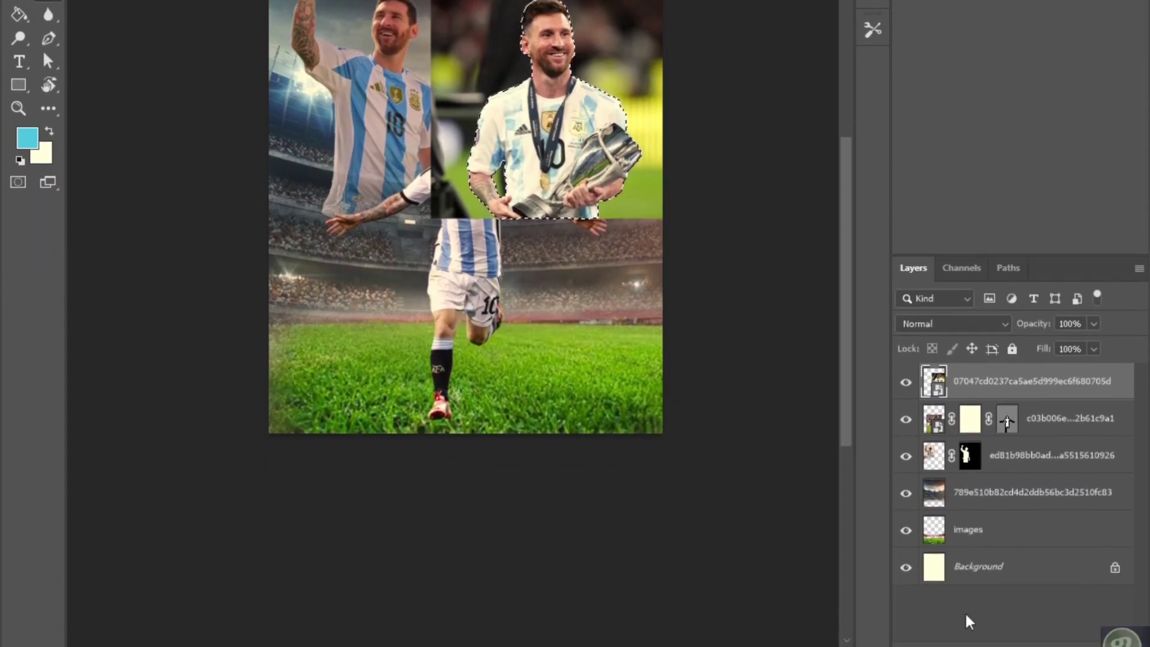
{"action": "left_click", "coordinate": [1018, 628]}
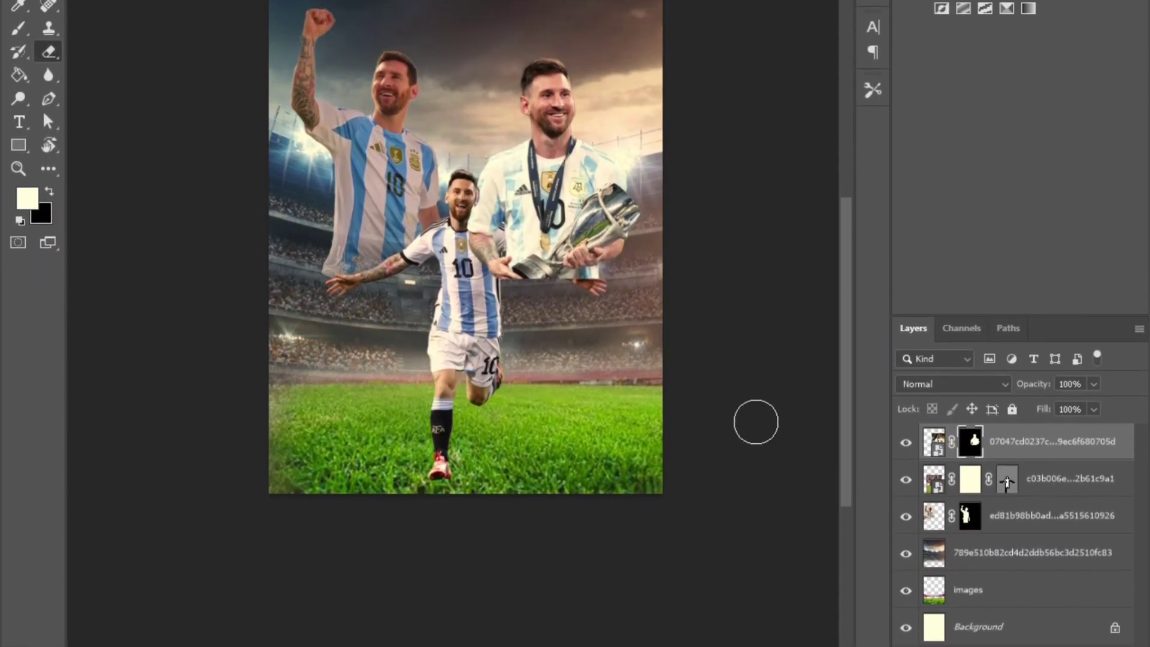
{"action": "left_click_drag", "start_coordinate": [1047, 476], "coordinate": [1040, 537]}
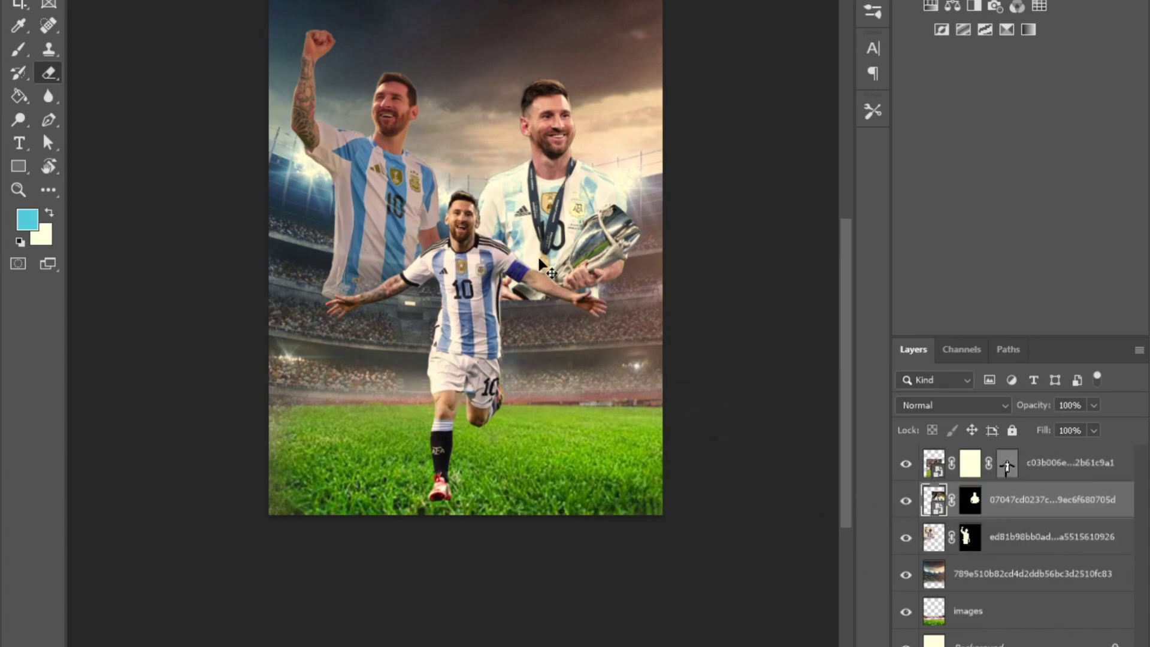
Scale the trophy-holding cut-out up slightly with Free Transform and position him behind the running player's outstretched arm on the right
{"action": "scroll", "coordinate": [542, 233], "scroll_direction": "up", "scroll_amount": 4}
{"action": "scroll", "coordinate": [628, 288], "scroll_direction": "down", "scroll_amount": 2}
{"action": "key", "text": "ctrl+t"}
{"action": "left_click_drag", "start_coordinate": [606, 318], "coordinate": [592, 321]}
{"action": "mouse_move", "coordinate": [749, 272]}
{"action": "left_mouse_down"}
{"action": "mouse_move", "coordinate": [761, 264]}
{"action": "mouse_move", "coordinate": [715, 264]}
{"action": "mouse_move", "coordinate": [735, 262]}
{"action": "left_mouse_up"}
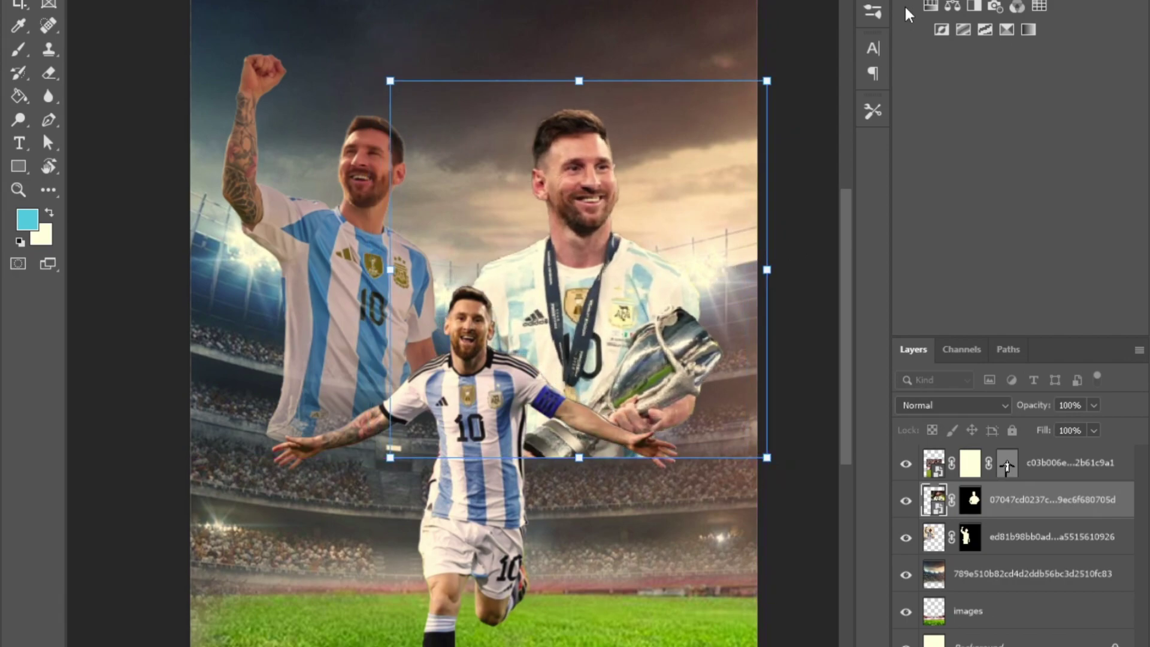
{"action": "key", "text": "Return"}
{"action": "key", "text": "e"}
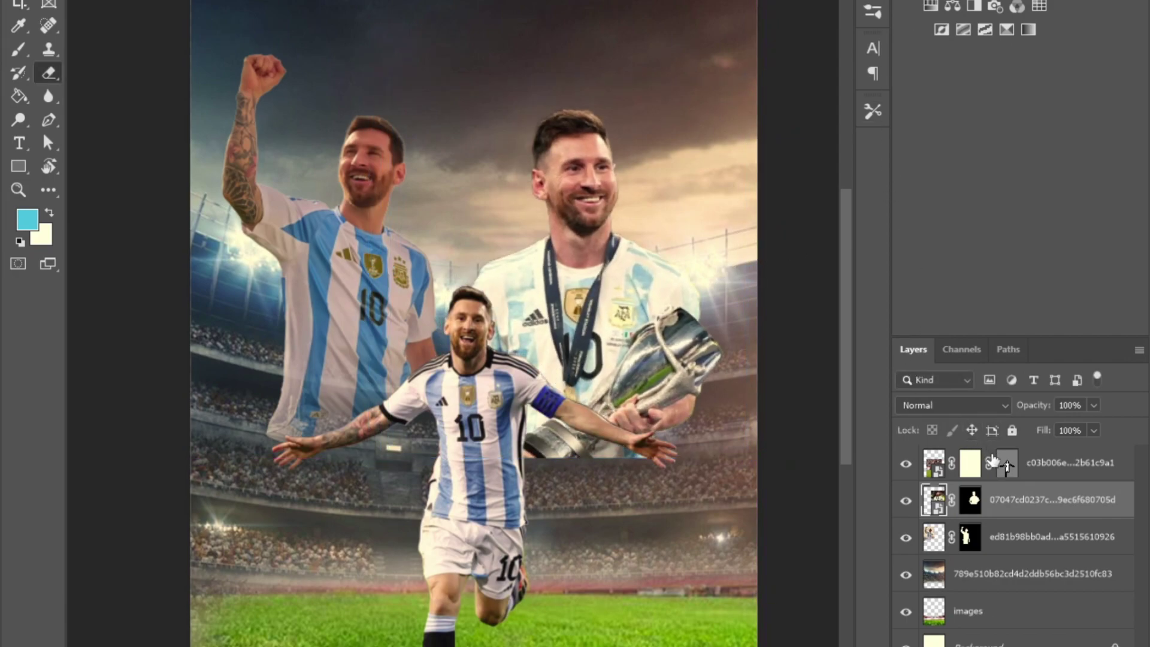
Shrink the raised-fist player with Free Transform and move him closer to the running player
{"action": "left_click", "coordinate": [1047, 467]}
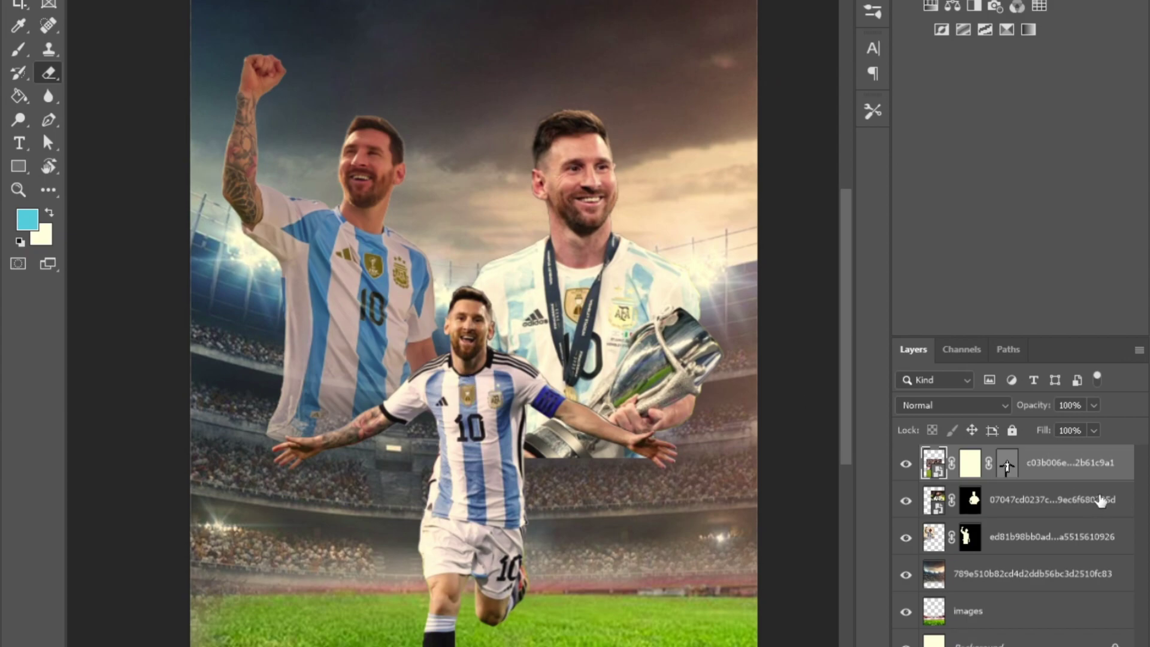
{"action": "left_click_drag", "start_coordinate": [1009, 551], "coordinate": [973, 543]}
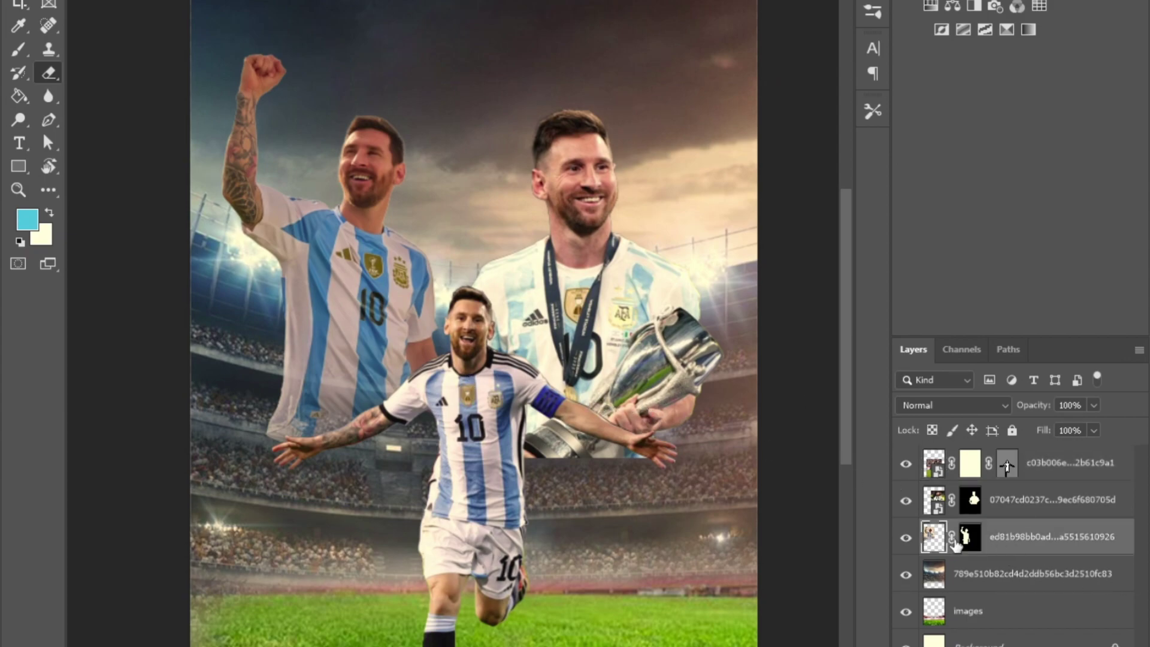
{"action": "key", "text": "ctrl+t"}
{"action": "mouse_move", "coordinate": [408, 362]}
{"action": "left_mouse_down"}
{"action": "mouse_move", "coordinate": [425, 359]}
{"action": "mouse_move", "coordinate": [426, 368]}
{"action": "left_mouse_up"}
{"action": "left_click_drag", "start_coordinate": [494, 303], "coordinate": [448, 299]}
{"action": "left_click_drag", "start_coordinate": [388, 328], "coordinate": [406, 357]}
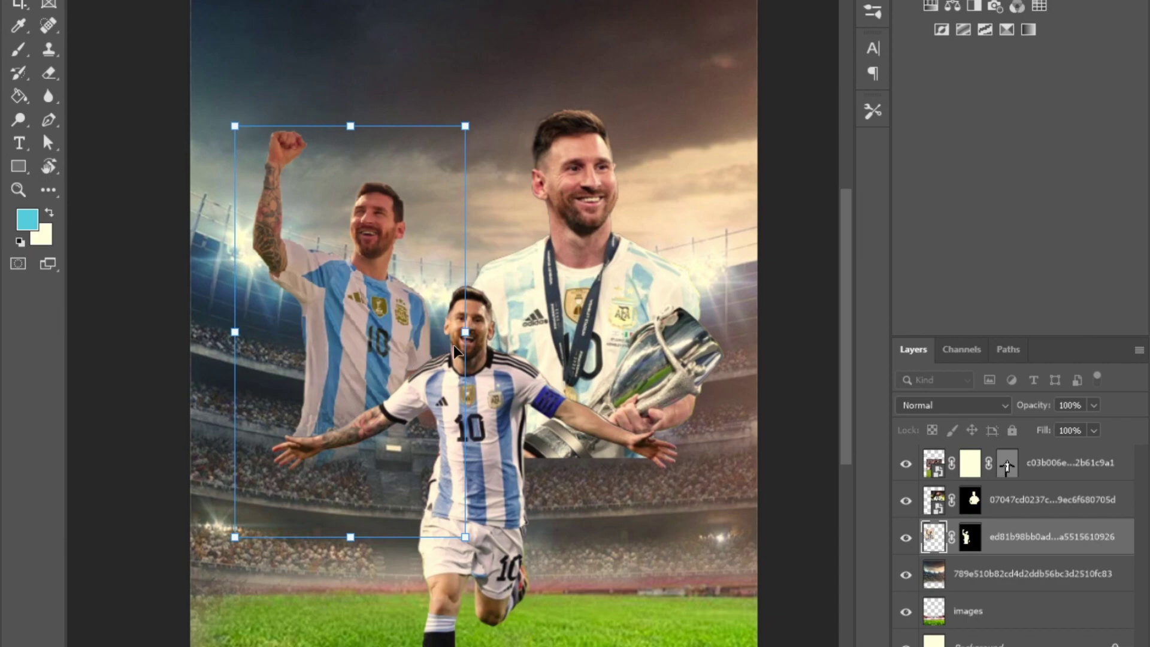
Scale down the running player with Free Transform and center him in front of the other two players
{"action": "left_click", "coordinate": [1012, 468]}
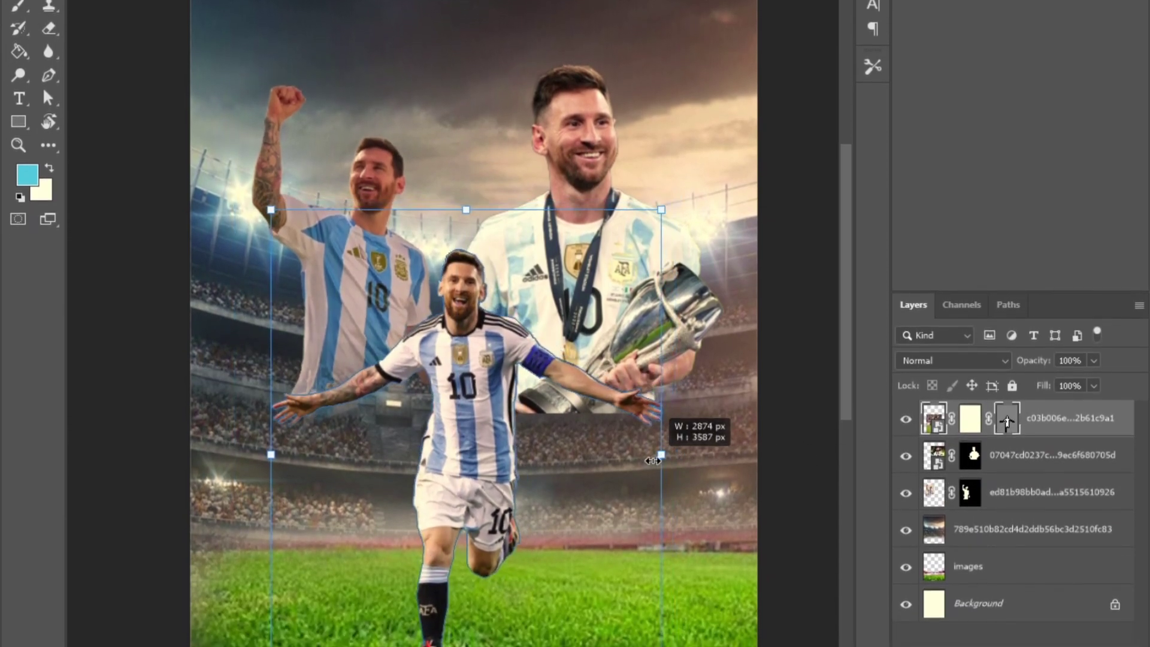
{"action": "left_click_drag", "start_coordinate": [653, 460], "coordinate": [585, 463]}
{"action": "left_click_drag", "start_coordinate": [502, 444], "coordinate": [542, 434]}
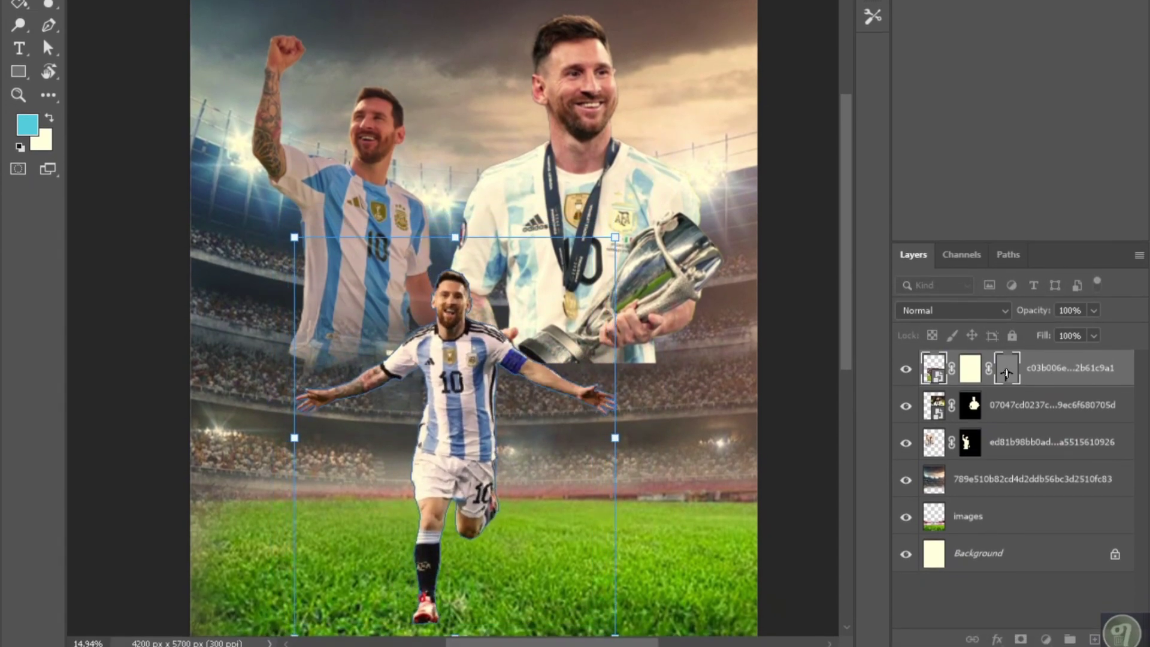
{"action": "key", "text": "Return"}
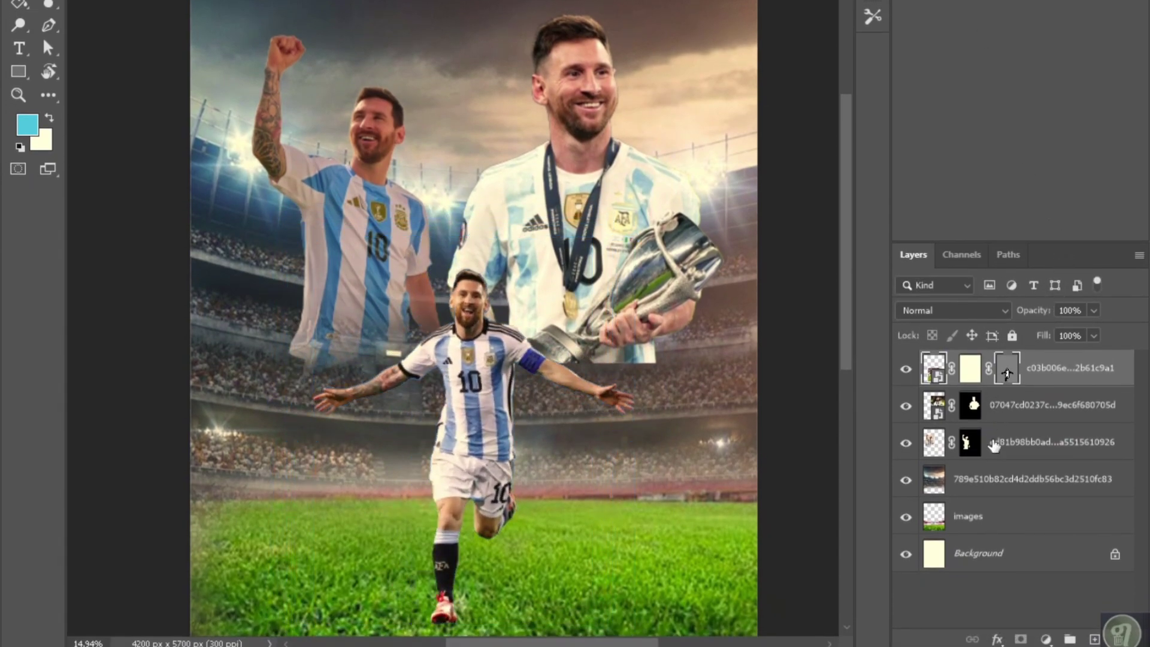
Move the raised-fist player down and inward so his faded shirt hem sits behind the running player's outstretched arm
{"action": "left_click", "coordinate": [993, 447]}
{"action": "key", "text": "ctrl+t"}
{"action": "left_click_drag", "start_coordinate": [381, 232], "coordinate": [405, 269]}
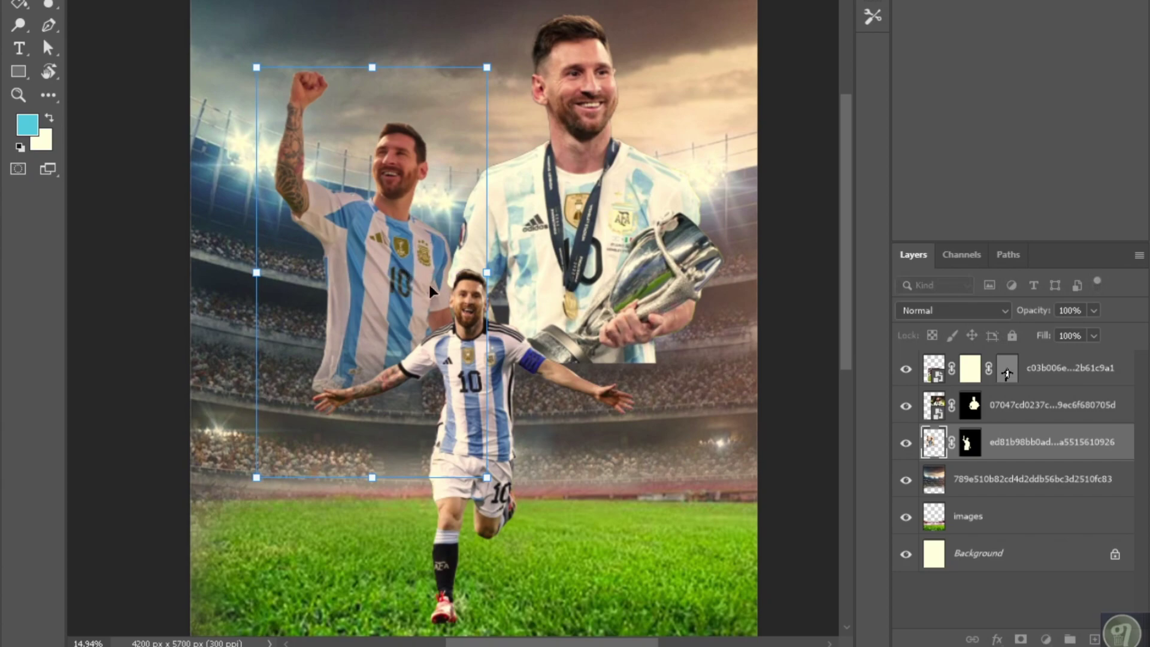
{"action": "key", "text": "Return"}
Shrink the trophy-holding player with Free Transform and move him down behind the running player's shoulder and arm
{"action": "left_click", "coordinate": [1035, 415]}
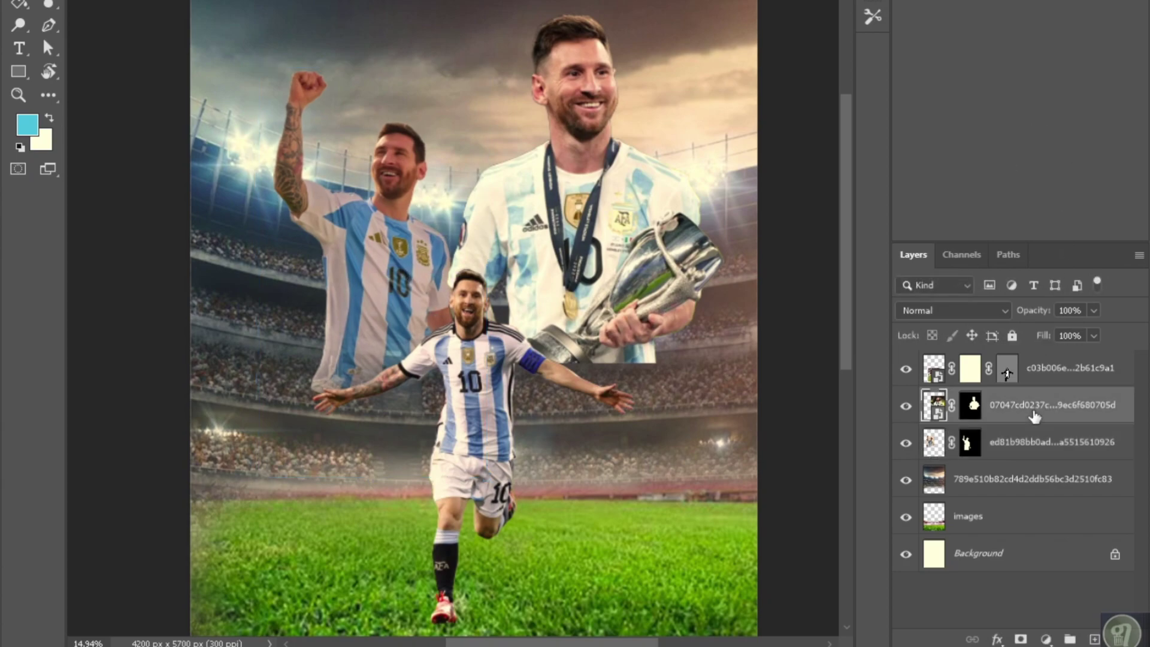
{"action": "key", "text": "ctrl+t"}
{"action": "left_click_drag", "start_coordinate": [659, 257], "coordinate": [659, 288]}
{"action": "left_click_drag", "start_coordinate": [765, 224], "coordinate": [639, 224]}
{"action": "left_click_drag", "start_coordinate": [560, 231], "coordinate": [596, 285]}
{"action": "left_click_drag", "start_coordinate": [544, 129], "coordinate": [546, 60]}
{"action": "mouse_move", "coordinate": [563, 215]}
{"action": "left_mouse_down"}
{"action": "mouse_move", "coordinate": [572, 201]}
{"action": "mouse_move", "coordinate": [566, 224]}
{"action": "left_mouse_up"}
{"action": "left_click_drag", "start_coordinate": [547, 64], "coordinate": [546, 50]}
{"action": "key", "text": "Return"}
Enlarge the trophy-holding player very slightly so his lower edge fits behind the running player's arm
{"action": "scroll", "coordinate": [719, 373], "scroll_direction": "up", "scroll_amount": 6}
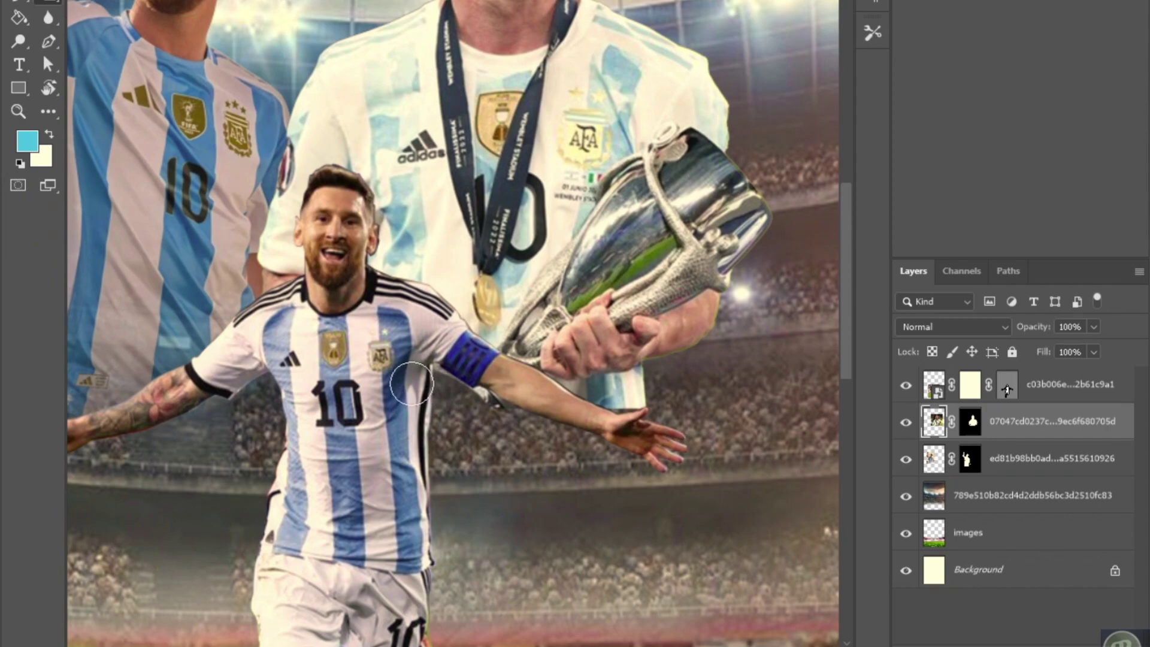
{"action": "key", "text": "ctrl+t"}
{"action": "left_click_drag", "start_coordinate": [500, 408], "coordinate": [502, 423]}
{"action": "key", "text": "Return"}
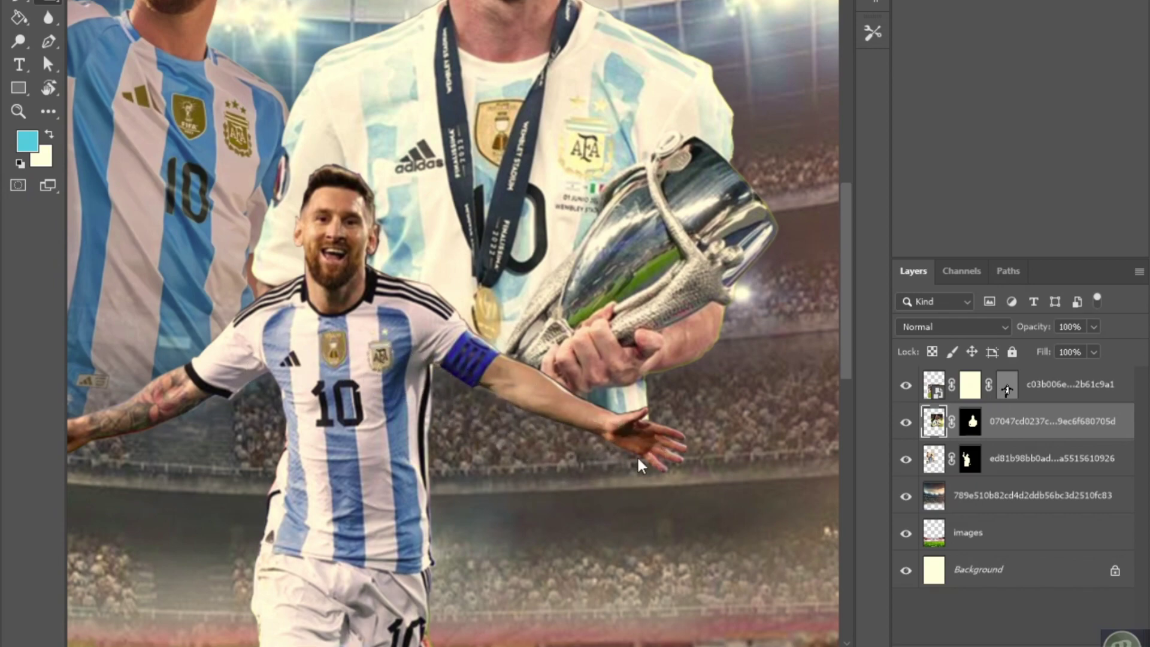
{"action": "scroll", "coordinate": [629, 466], "scroll_direction": "down", "scroll_amount": 6}
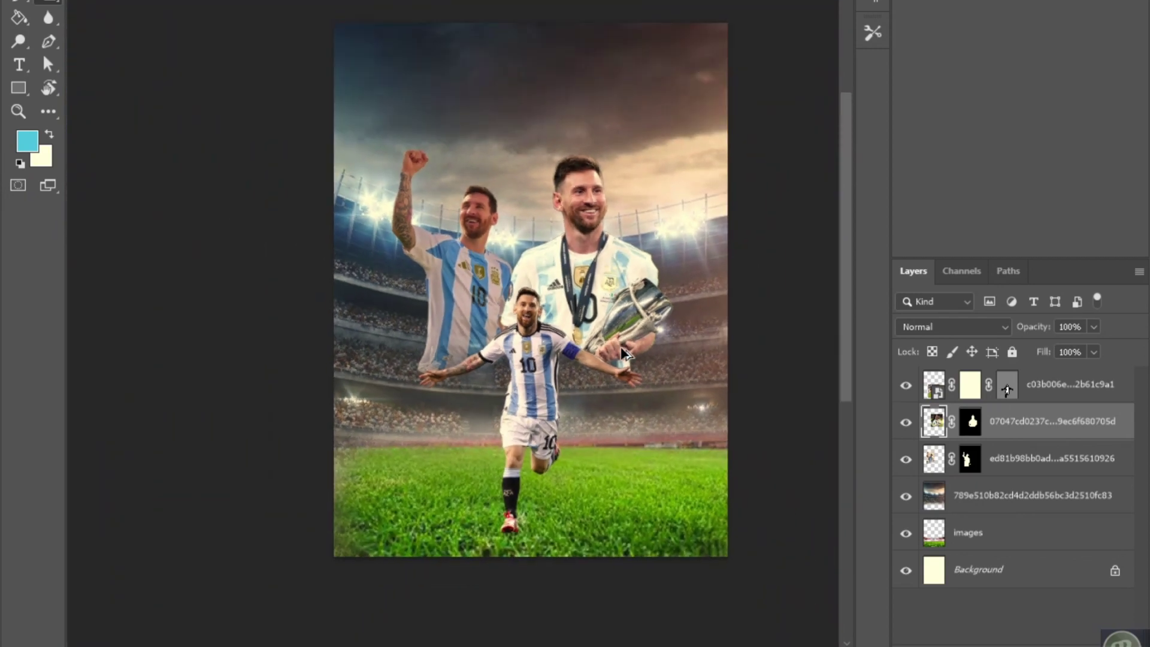
{"action": "scroll", "coordinate": [623, 353], "scroll_direction": "up", "scroll_amount": 2}
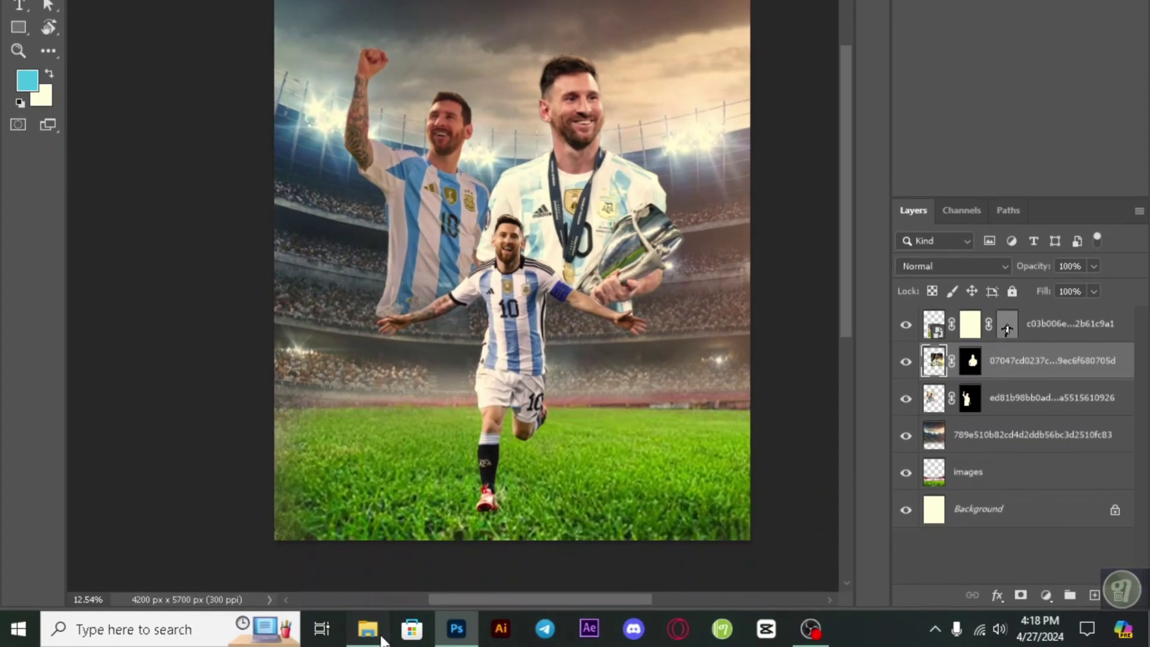
Place the leo messi world cup photo in the poster and enlarge it to span nearly the full width of the sky
{"action": "left_click", "coordinate": [367, 629]}
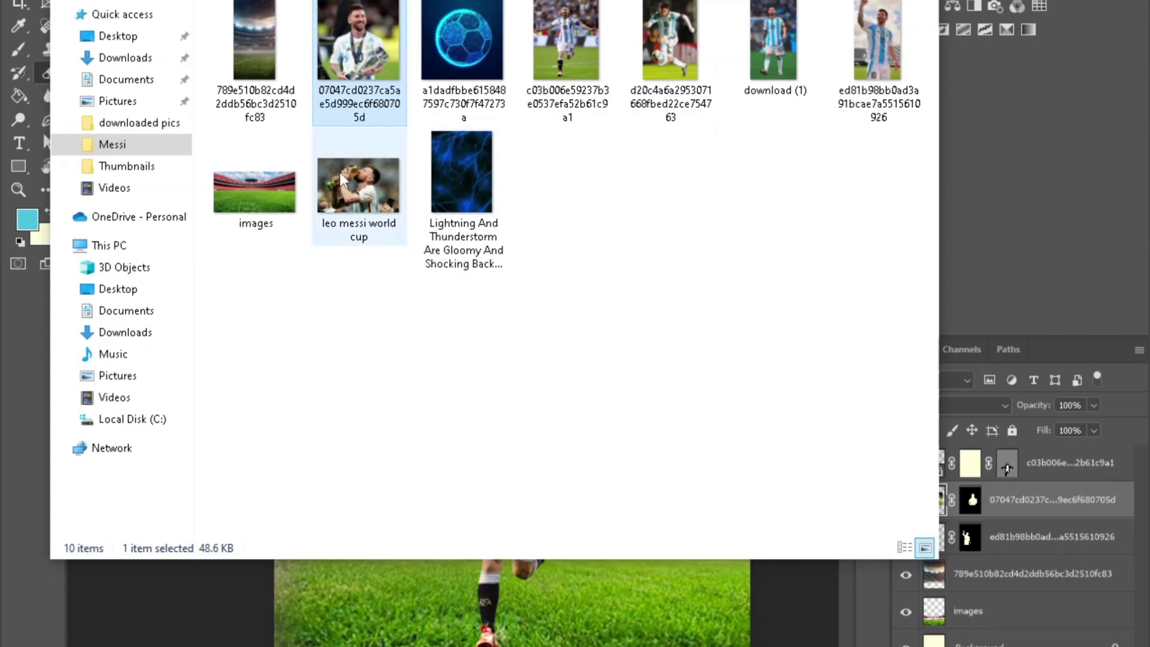
{"action": "left_click_drag", "start_coordinate": [359, 186], "coordinate": [491, 634]}
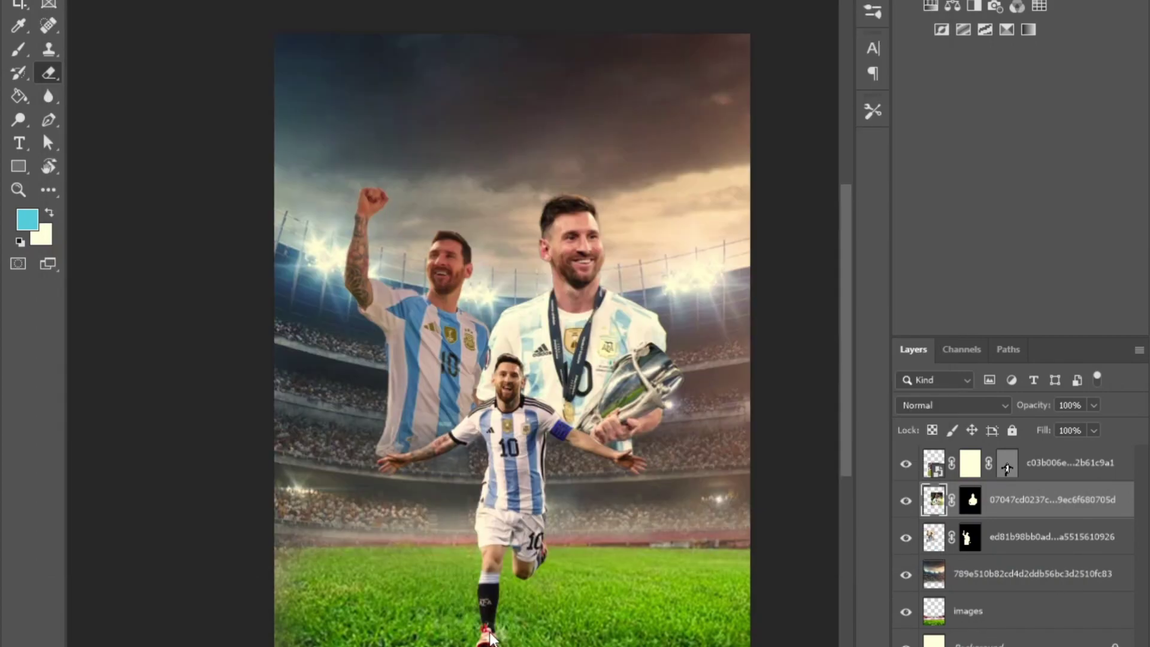
{"action": "left_click_drag", "start_coordinate": [537, 288], "coordinate": [531, 90]}
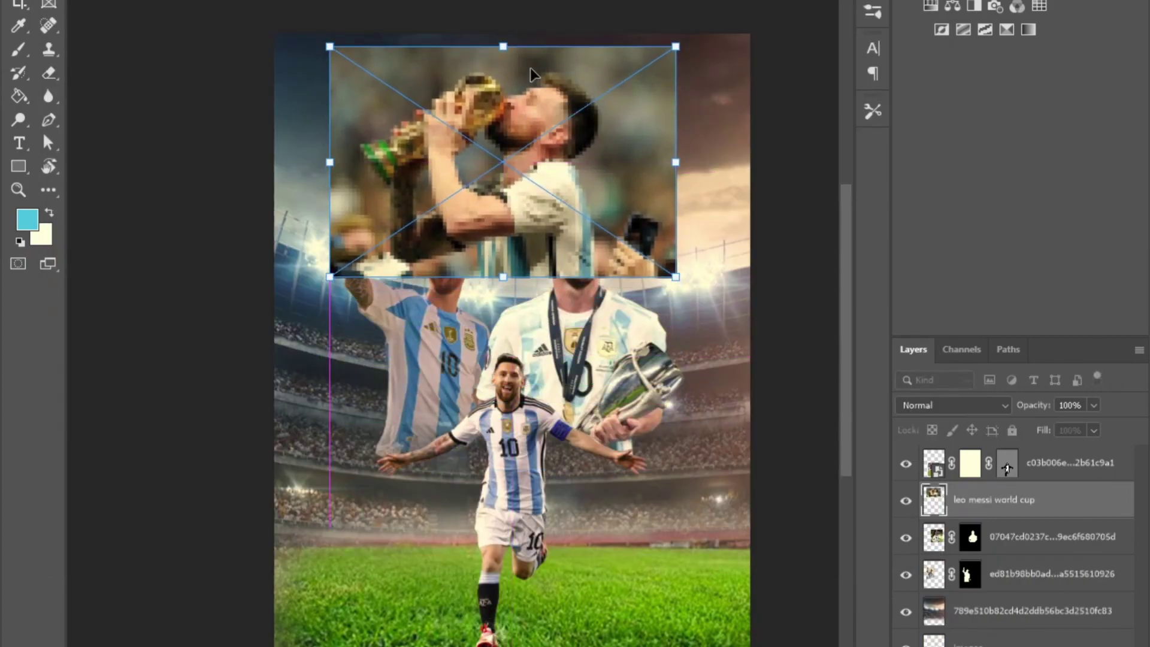
{"action": "left_click_drag", "start_coordinate": [501, 277], "coordinate": [527, 254]}
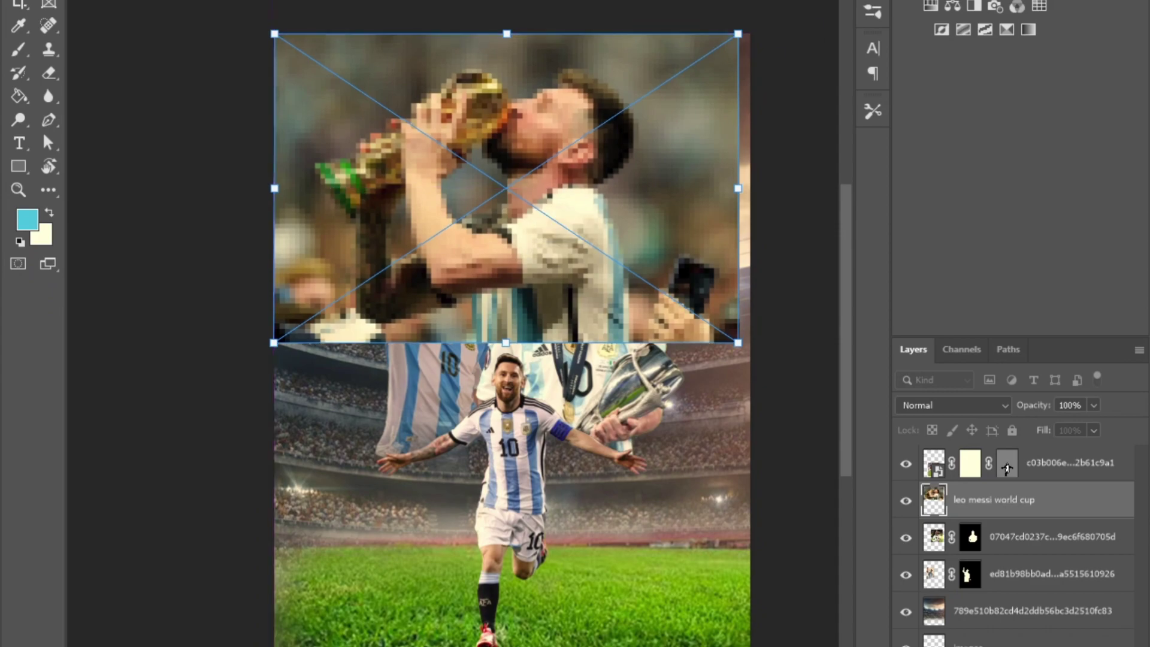
{"action": "key", "text": "Return"}
Move the leo messi world cup layer beneath the raised-fist and trophy-holding players and hide those two layers
{"action": "left_click_drag", "start_coordinate": [1009, 503], "coordinate": [1017, 590]}
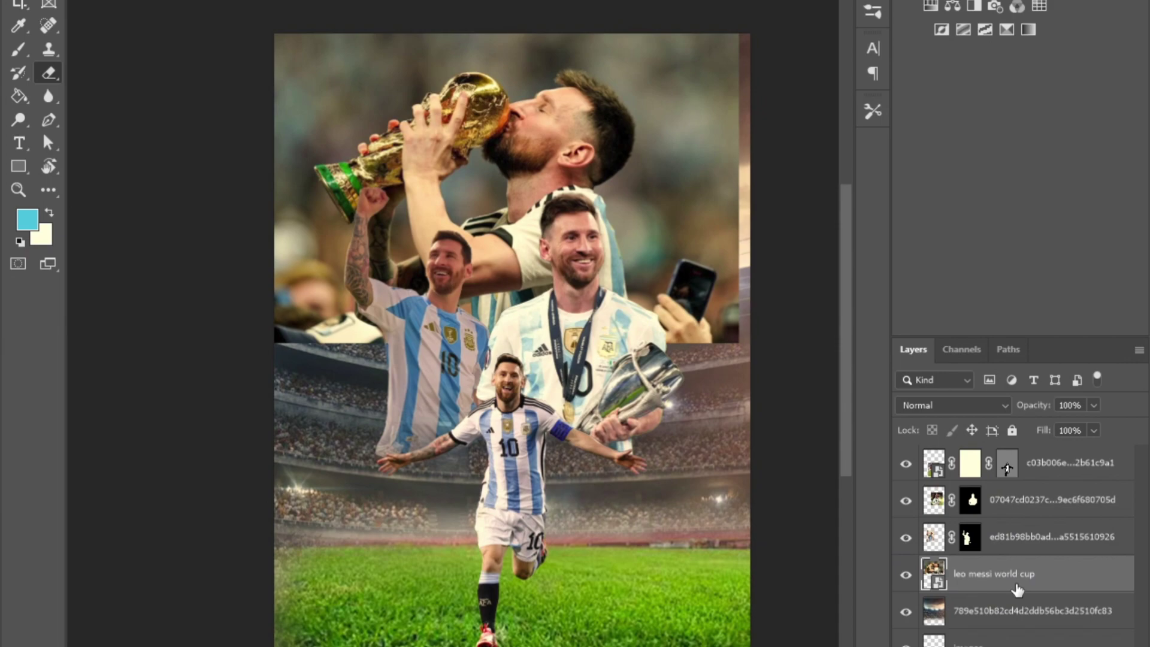
{"action": "left_click", "coordinate": [907, 537]}
{"action": "left_click", "coordinate": [907, 500]}
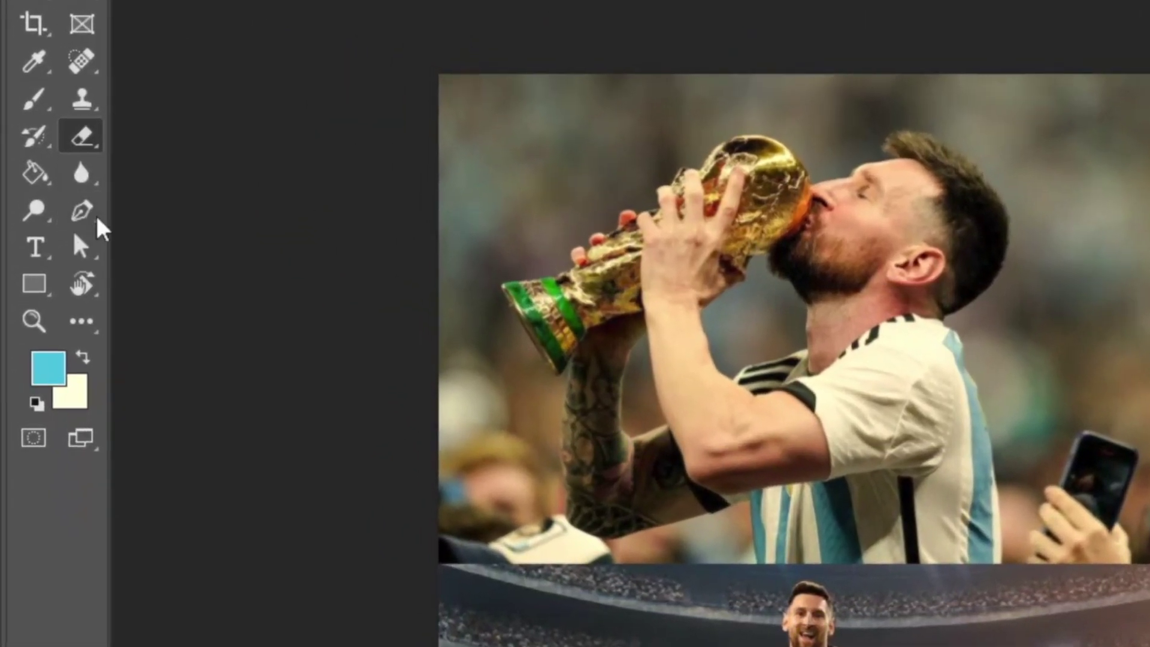
Trace the cup-kissing player with the Pen tool from the tattooed elbow around the cup's base and along the fingertips
{"action": "left_click", "coordinate": [48, 120]}
{"action": "scroll", "coordinate": [316, 323], "scroll_direction": "up", "scroll_amount": 3}
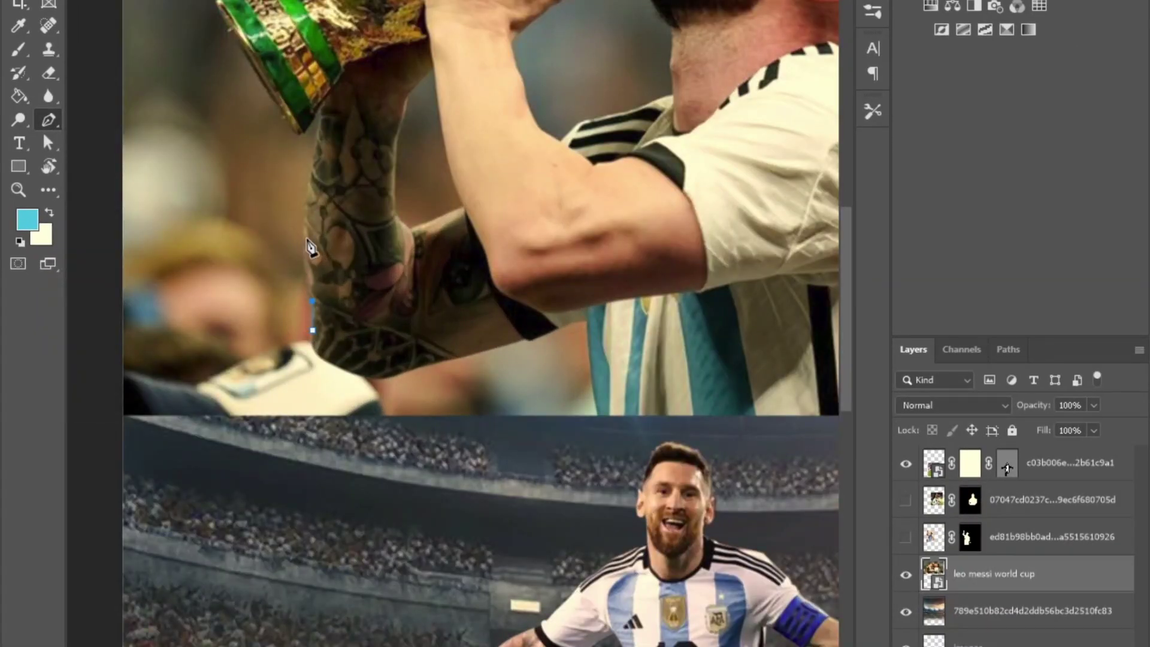
{"action": "scroll", "coordinate": [223, 19], "scroll_direction": "up", "scroll_amount": 3}
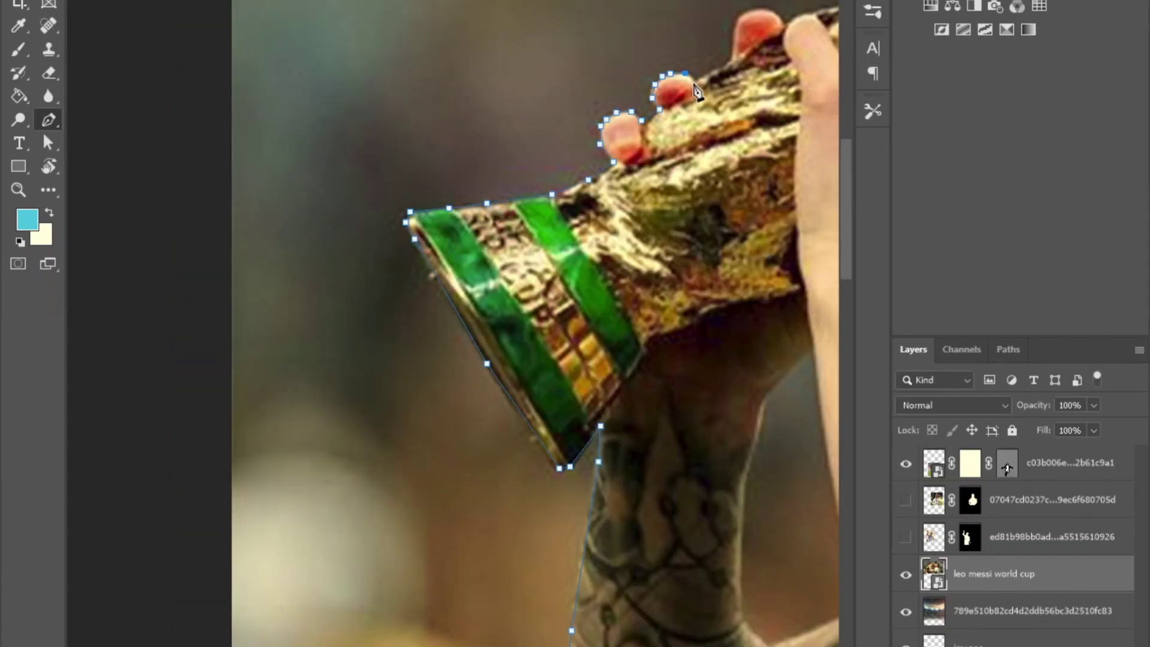
{"action": "scroll", "coordinate": [693, 81], "scroll_direction": "up", "scroll_amount": 2}
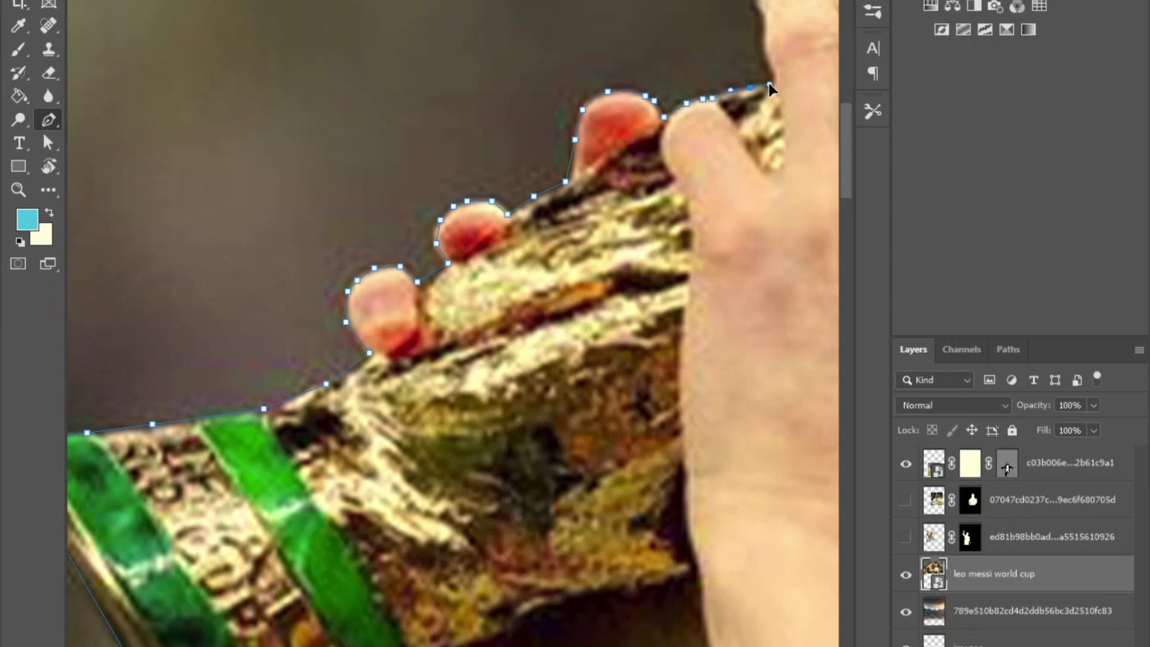
Continue the pen path over the fingers, the golden globe of the cup and around the player's head
{"action": "left_click_drag", "start_coordinate": [698, 212], "coordinate": [253, 527]}
{"action": "left_click", "coordinate": [310, 323]}
{"action": "left_click", "coordinate": [309, 308]}
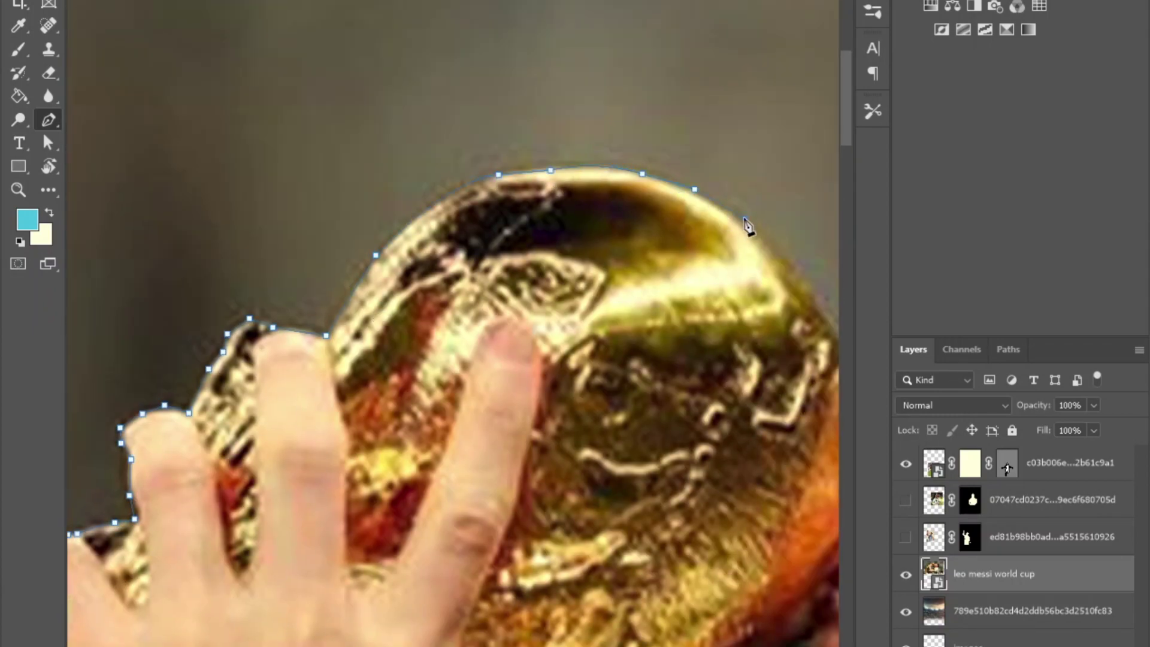
{"action": "left_click_drag", "start_coordinate": [747, 227], "coordinate": [421, 83]}
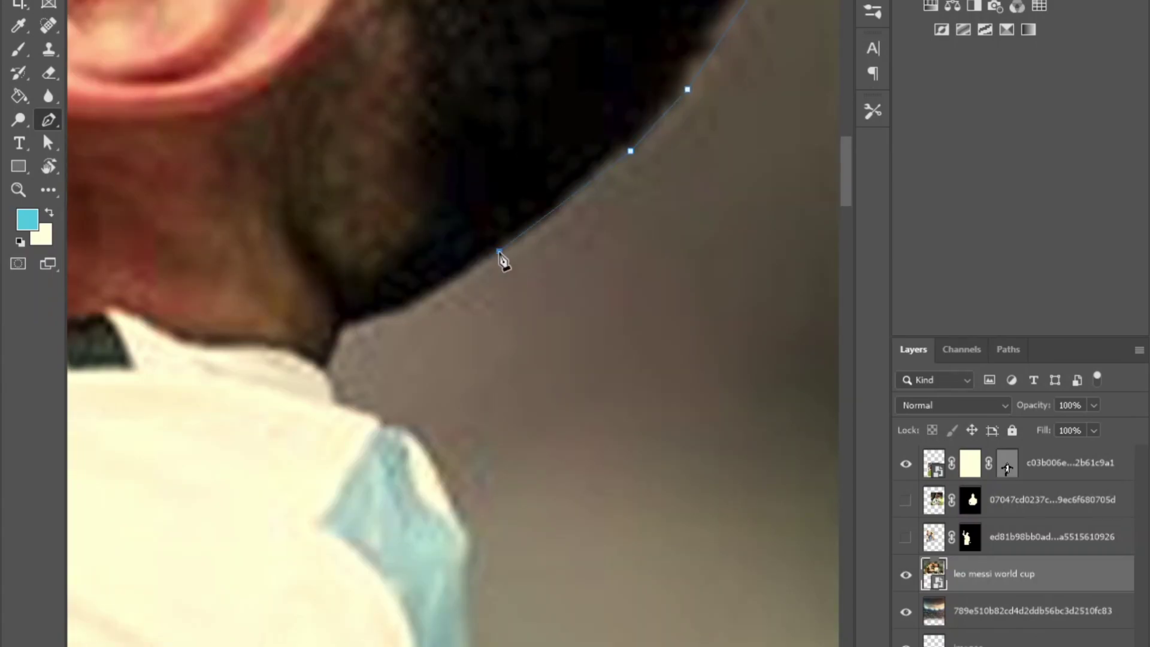
Continue the pen path from the back of the head over the nape and shoulder and down the shirt's back
{"action": "left_click", "coordinate": [417, 301]}
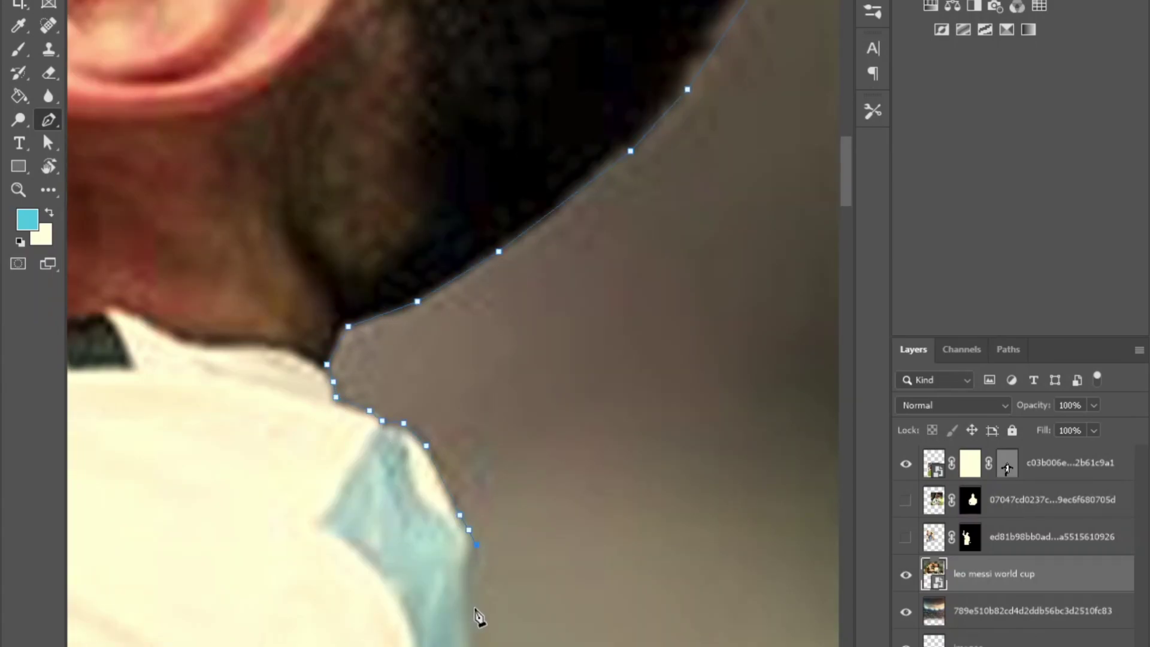
{"action": "left_click", "coordinate": [475, 607]}
{"action": "left_click_drag", "start_coordinate": [583, 646], "coordinate": [503, 266]}
{"action": "left_click", "coordinate": [395, 277]}
{"action": "left_click", "coordinate": [537, 614]}
{"action": "left_click_drag", "start_coordinate": [538, 614], "coordinate": [497, 56]}
{"action": "left_click", "coordinate": [560, 349]}
{"action": "left_click", "coordinate": [586, 563]}
{"action": "left_click_drag", "start_coordinate": [586, 563], "coordinate": [559, 82]}
{"action": "left_click", "coordinate": [590, 347]}
{"action": "left_click", "coordinate": [600, 526]}
Trace the shirt's front edge and the underside of the tattooed arm to close the player's outline
{"action": "scroll", "coordinate": [600, 636], "scroll_direction": "down", "scroll_amount": 5}
{"action": "scroll", "coordinate": [474, 438], "scroll_direction": "down", "scroll_amount": 4}
{"action": "left_click", "coordinate": [341, 470]}
{"action": "scroll", "coordinate": [363, 385], "scroll_direction": "up", "scroll_amount": 8}
{"action": "left_click", "coordinate": [354, 309]}
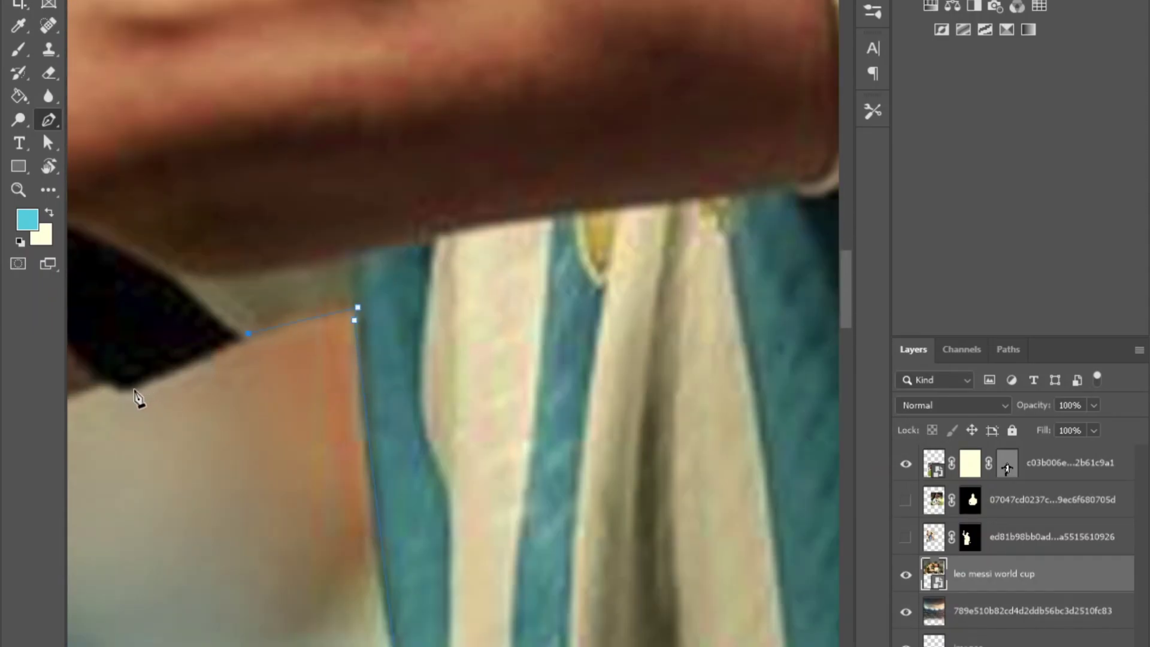
{"action": "left_click", "coordinate": [144, 392]}
{"action": "left_click_drag", "start_coordinate": [143, 393], "coordinate": [580, 277]}
{"action": "left_click", "coordinate": [344, 329]}
{"action": "left_click", "coordinate": [328, 343]}
{"action": "left_click", "coordinate": [258, 358]}
{"action": "left_click", "coordinate": [159, 339]}
{"action": "left_click_drag", "start_coordinate": [159, 340], "coordinate": [416, 374]}
{"action": "left_click", "coordinate": [272, 293]}
Trace the background gap between the tattooed arm and the front forearm with the Pen tool
{"action": "scroll", "coordinate": [464, 349], "scroll_direction": "down", "scroll_amount": 5}
{"action": "left_click_drag", "start_coordinate": [555, 262], "coordinate": [380, 390]}
{"action": "scroll", "coordinate": [341, 223], "scroll_direction": "up", "scroll_amount": 4}
{"action": "left_click", "coordinate": [341, 223]}
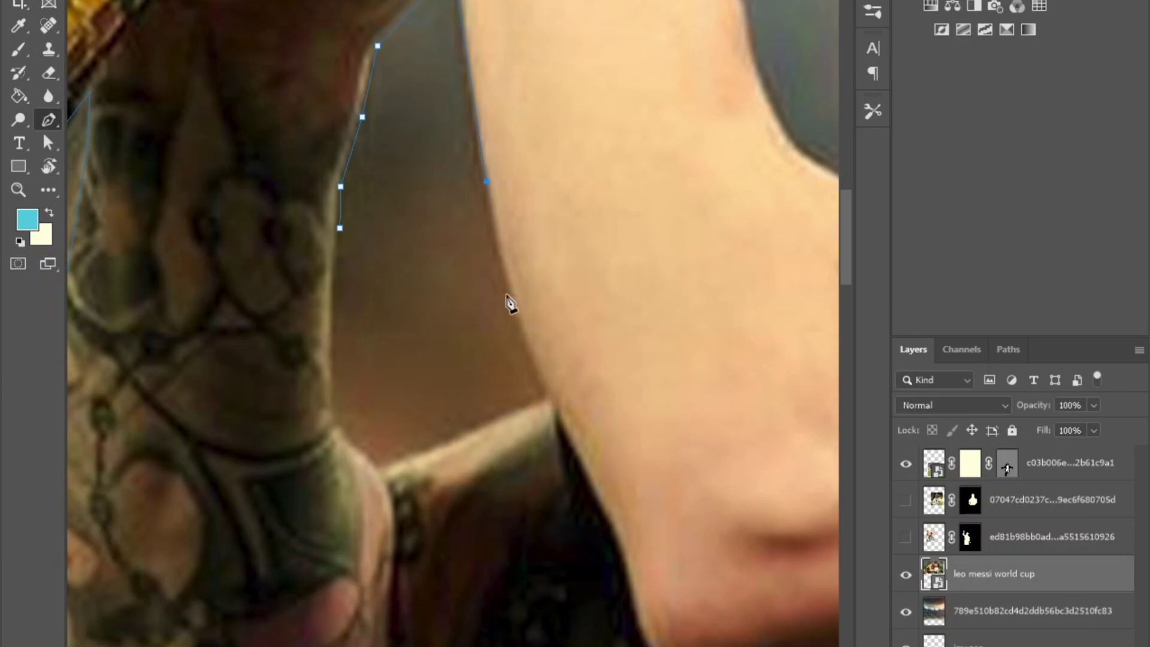
Trace the background gap enclosed by the hand, beard, neck, collar and front forearm as a closed path
{"action": "scroll", "coordinate": [351, 204], "scroll_direction": "down", "scroll_amount": 5}
{"action": "scroll", "coordinate": [375, 300], "scroll_direction": "up", "scroll_amount": 3}
{"action": "left_click", "coordinate": [330, 286]}
{"action": "left_click", "coordinate": [366, 251]}
{"action": "left_click", "coordinate": [394, 227]}
{"action": "left_click", "coordinate": [407, 220]}
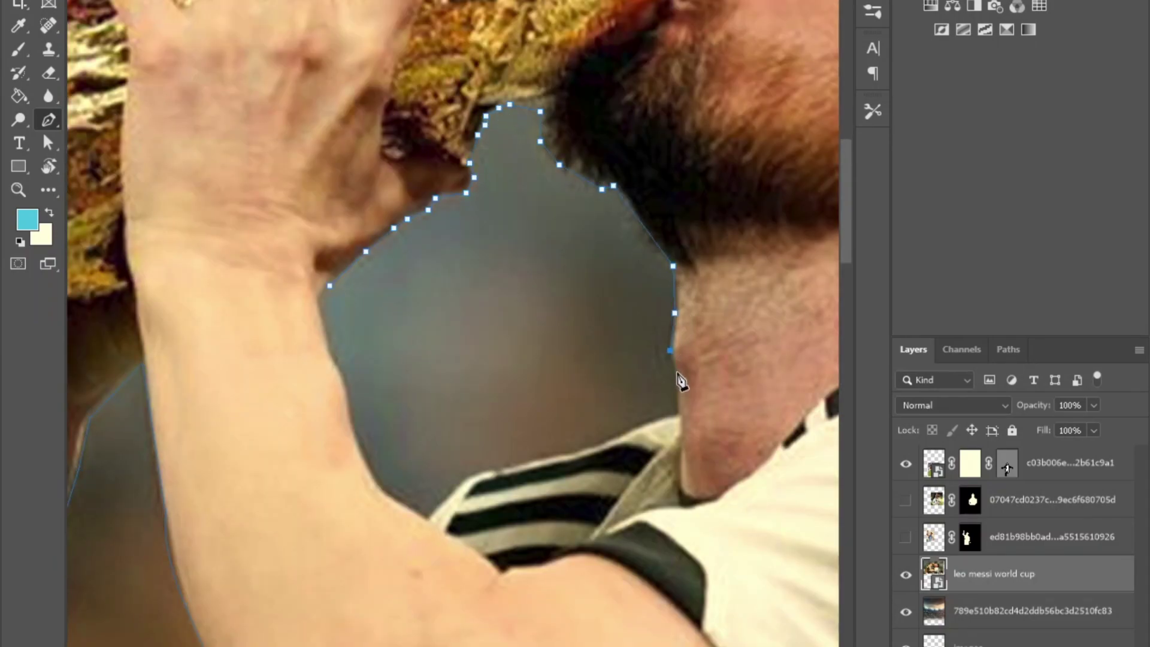
{"action": "left_click", "coordinate": [341, 382]}
{"action": "left_click", "coordinate": [333, 313]}
{"action": "left_click", "coordinate": [330, 286]}
Mask the leo messi world cup layer with the traced paths and show the two hidden player layers again
{"action": "key", "text": "ctrl+0"}
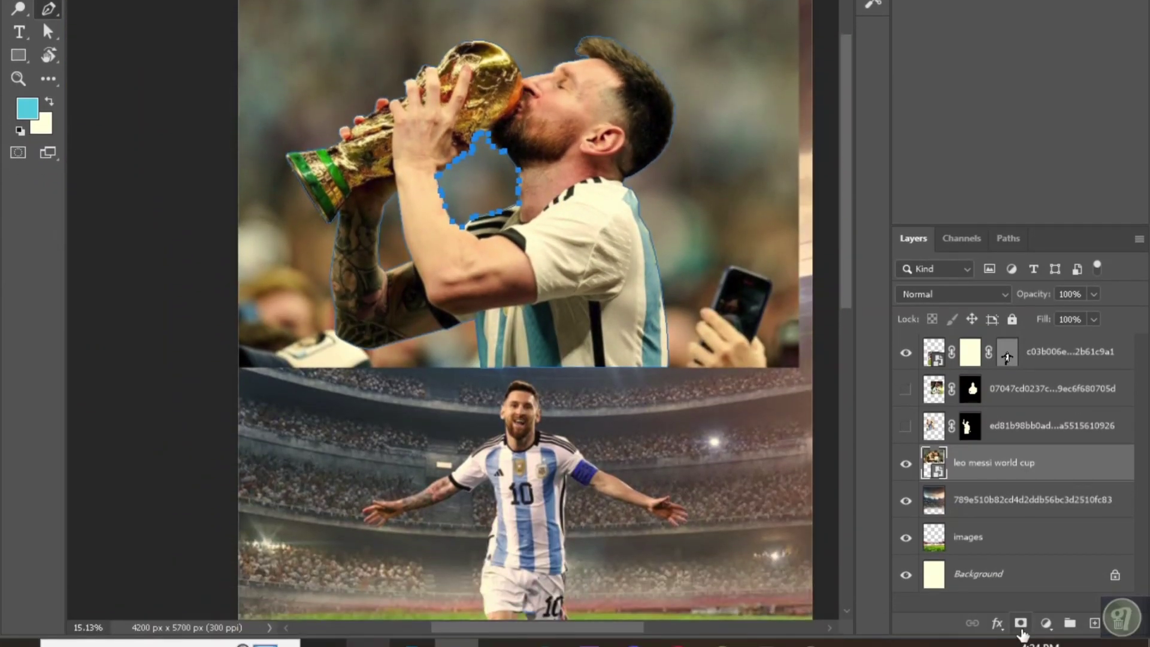
{"action": "left_click", "coordinate": [1020, 623]}
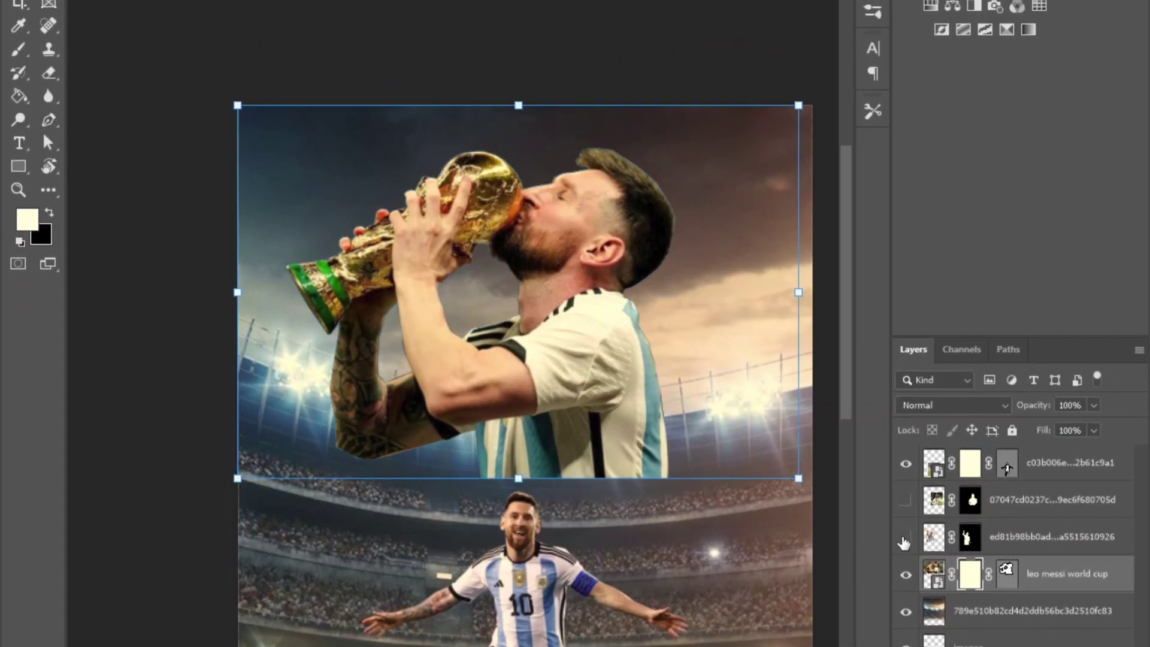
{"action": "left_click", "coordinate": [905, 538]}
{"action": "left_click", "coordinate": [905, 501]}
Enlarge the cup-kissing player slightly with Free Transform and shift him up behind the other players
{"action": "key", "text": "ctrl+t"}
{"action": "left_click_drag", "start_coordinate": [629, 478], "coordinate": [629, 503]}
{"action": "left_click_drag", "start_coordinate": [796, 491], "coordinate": [783, 465]}
{"action": "left_click_drag", "start_coordinate": [683, 422], "coordinate": [694, 408]}
{"action": "scroll", "coordinate": [695, 408], "scroll_direction": "down", "scroll_amount": 3}
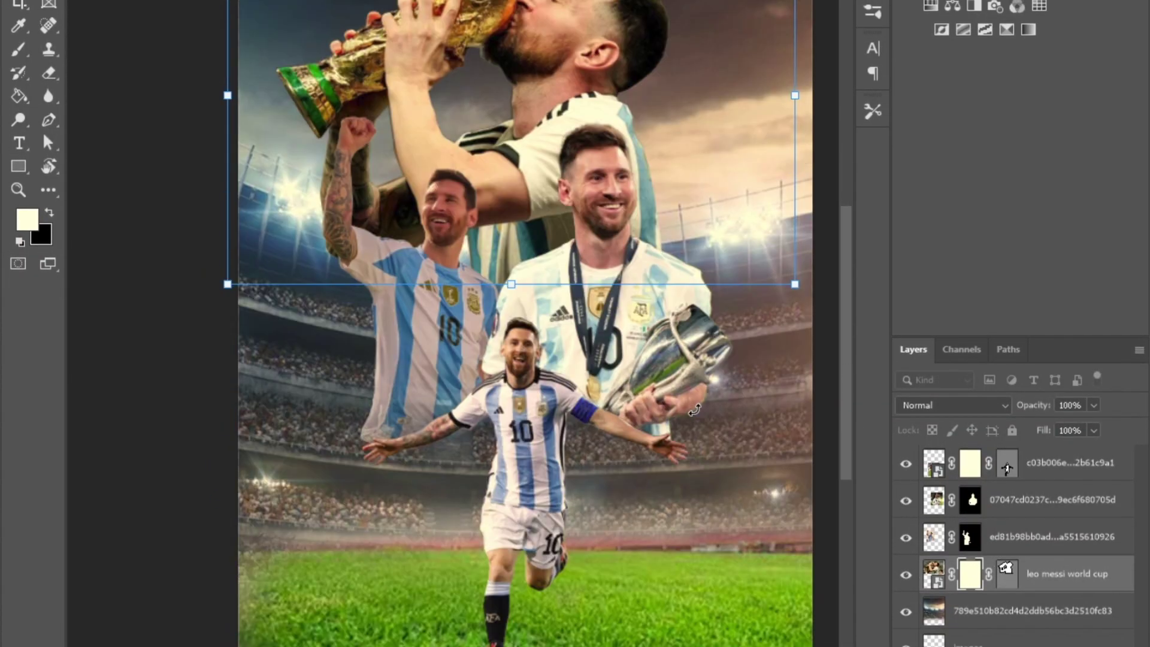
{"action": "scroll", "coordinate": [683, 335], "scroll_direction": "up", "scroll_amount": 1}
{"action": "key", "text": "Return"}
{"action": "scroll", "coordinate": [672, 262], "scroll_direction": "down", "scroll_amount": 3}
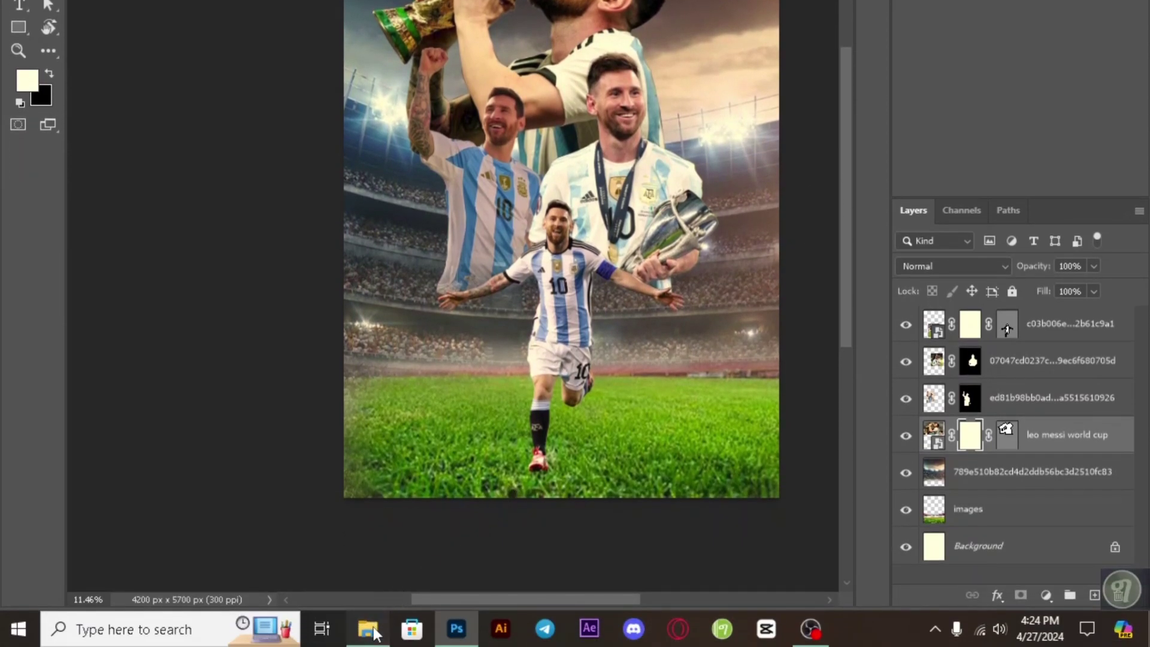
Place the glowing blue football image behind the two players, enlarge it to the poster's full width and set its blend mode to Lighten
{"action": "left_click", "coordinate": [368, 629]}
{"action": "left_click_drag", "start_coordinate": [458, 136], "coordinate": [546, 578]}
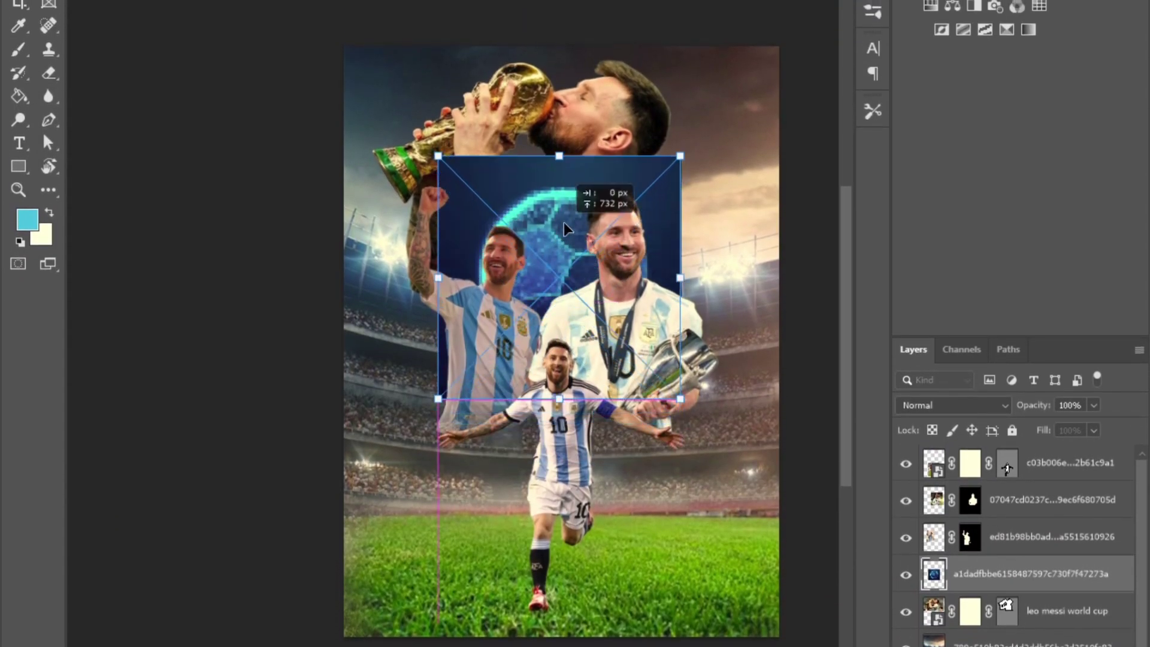
{"action": "left_click_drag", "start_coordinate": [694, 113], "coordinate": [737, 70]}
{"action": "left_click_drag", "start_coordinate": [635, 156], "coordinate": [575, 218]}
{"action": "left_click_drag", "start_coordinate": [675, 273], "coordinate": [788, 273]}
{"action": "left_click_drag", "start_coordinate": [390, 273], "coordinate": [344, 273]}
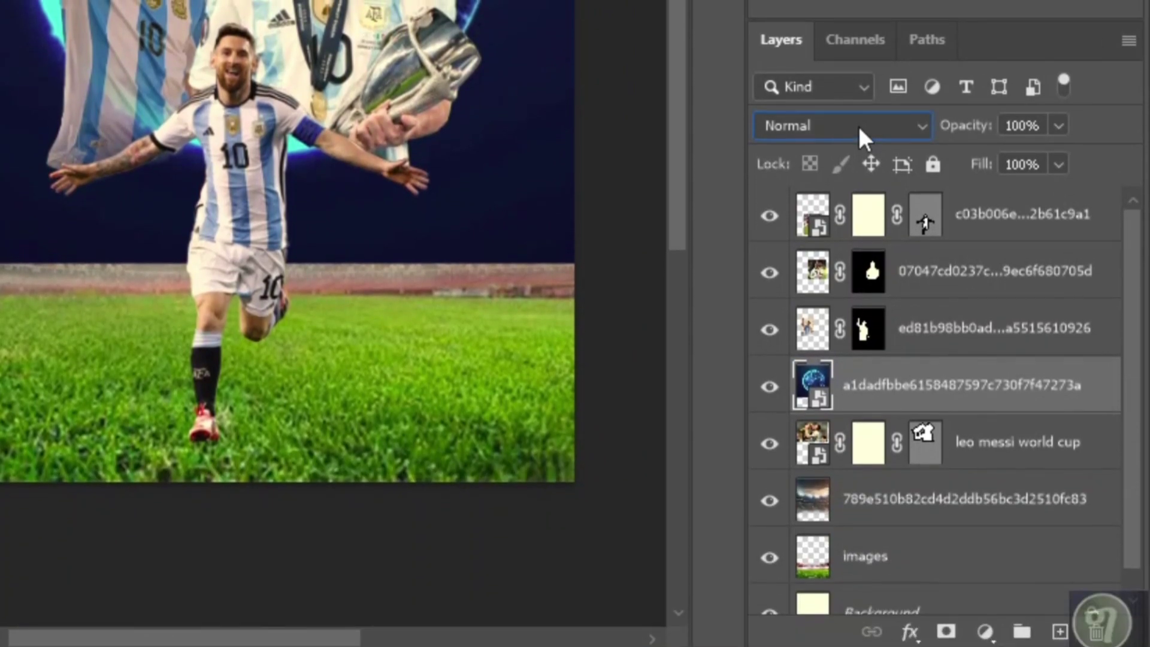
{"action": "left_click", "coordinate": [857, 299]}
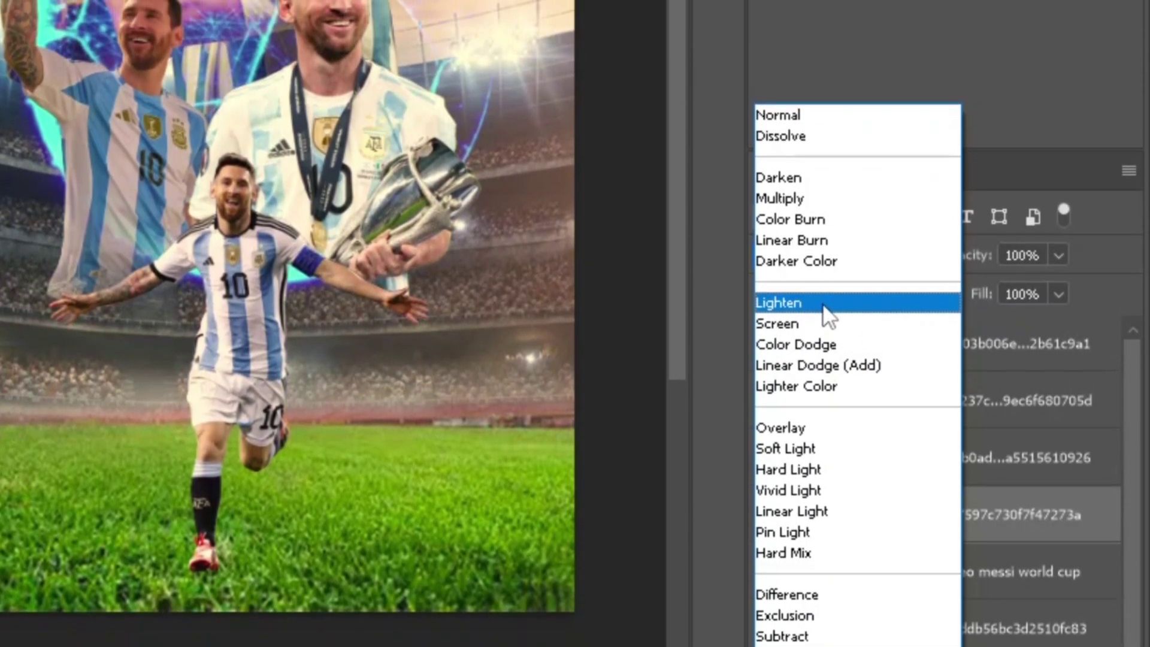
{"action": "left_click", "coordinate": [823, 305]}
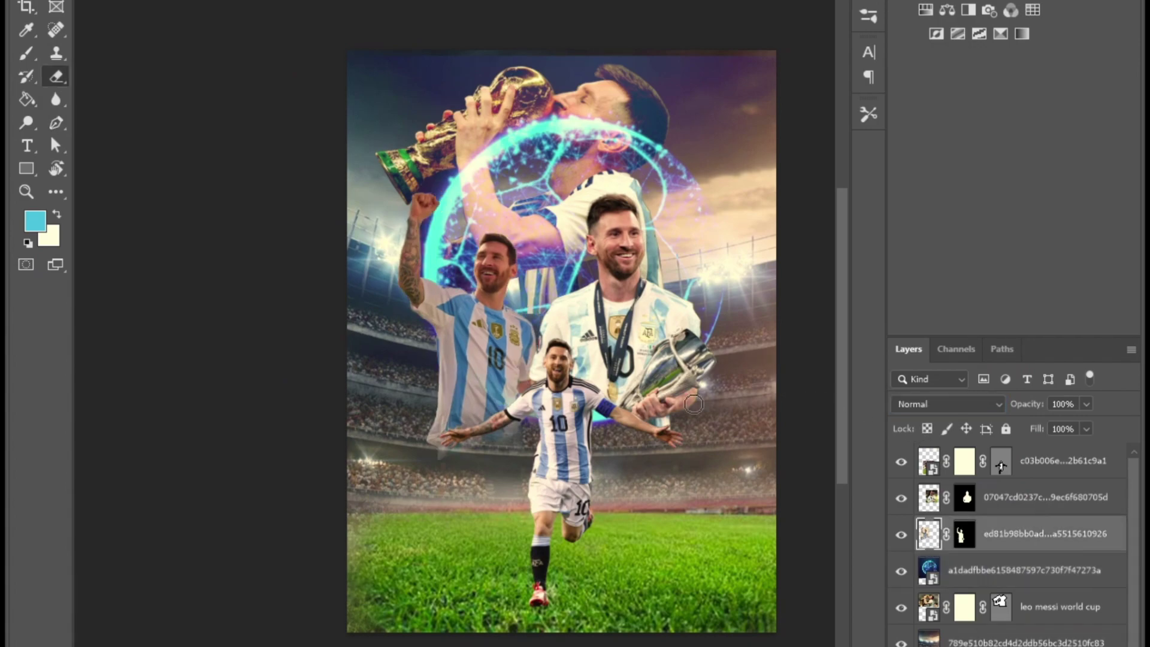
Choose the Fog 3 brush at 600 px for painting on the running player's layer
{"action": "scroll", "coordinate": [491, 481], "scroll_direction": "up", "scroll_amount": 5}
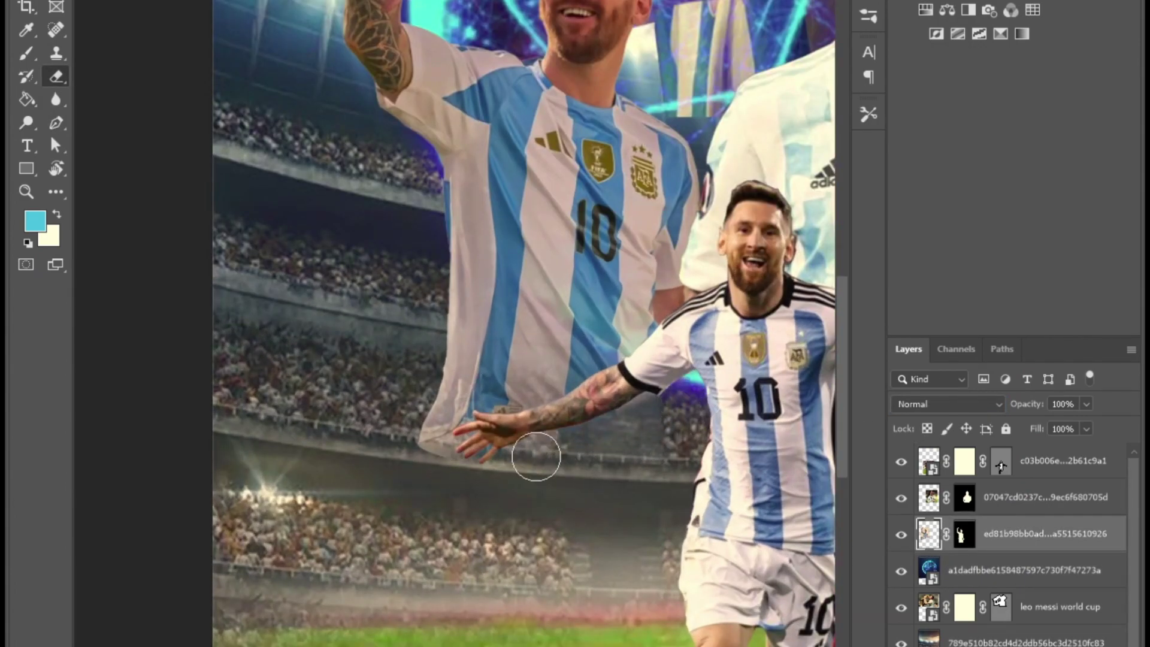
{"action": "scroll", "coordinate": [692, 396], "scroll_direction": "down", "scroll_amount": 6}
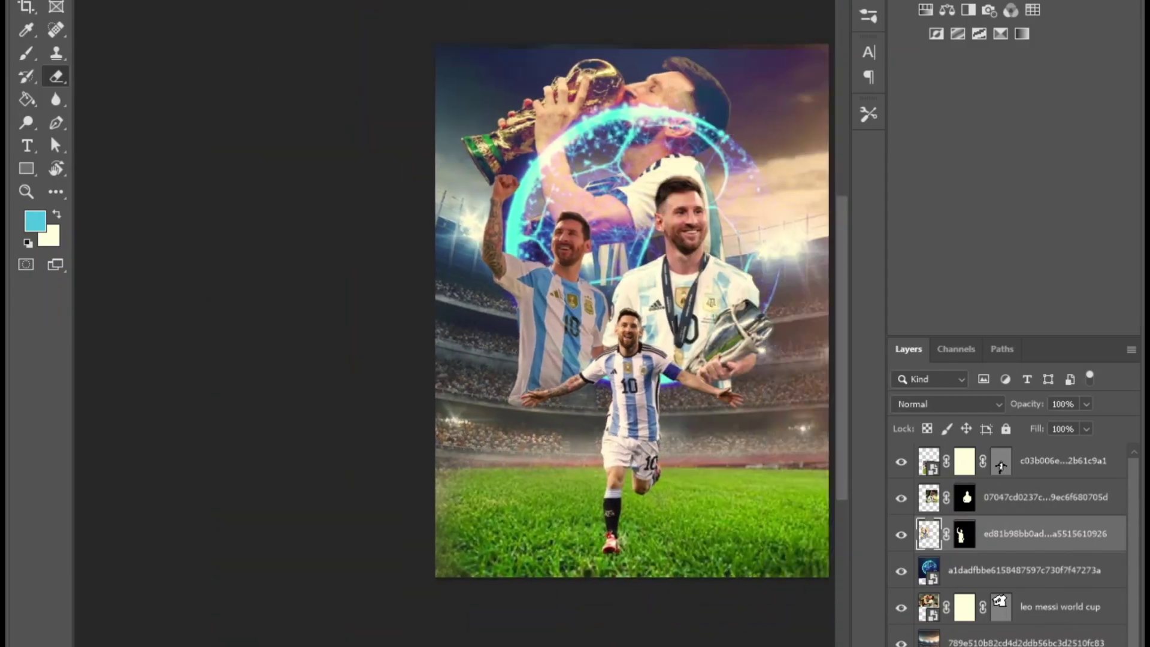
{"action": "scroll", "coordinate": [611, 430], "scroll_direction": "up", "scroll_amount": 8}
{"action": "scroll", "coordinate": [611, 431], "scroll_direction": "down", "scroll_amount": 6}
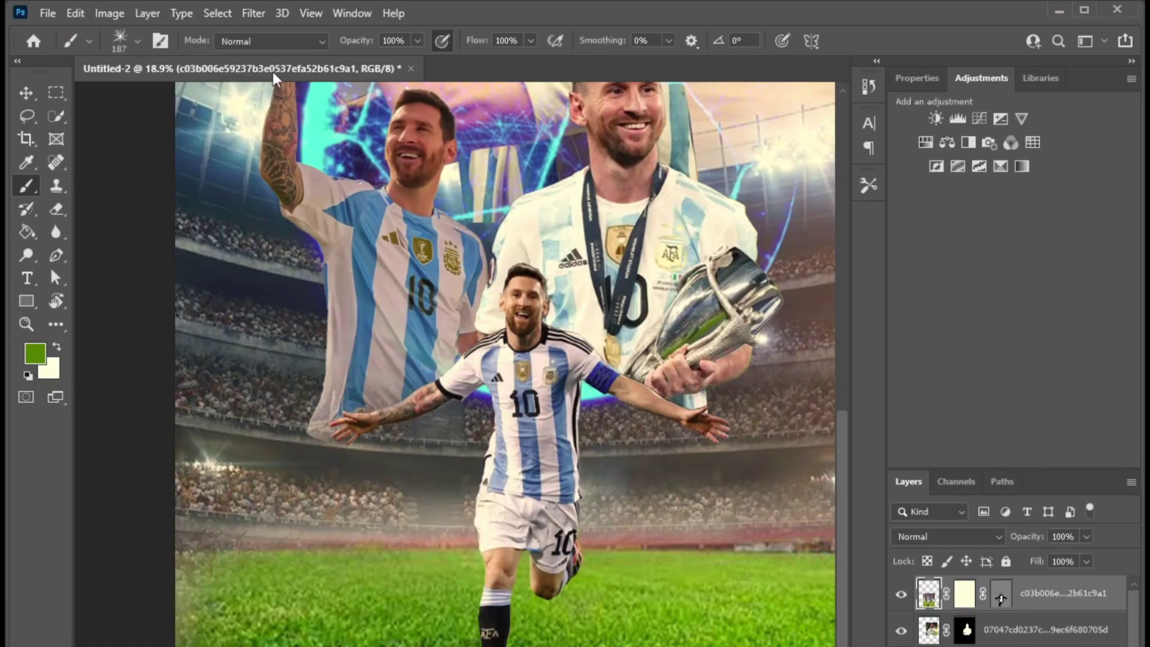
{"action": "left_click", "coordinate": [160, 44]}
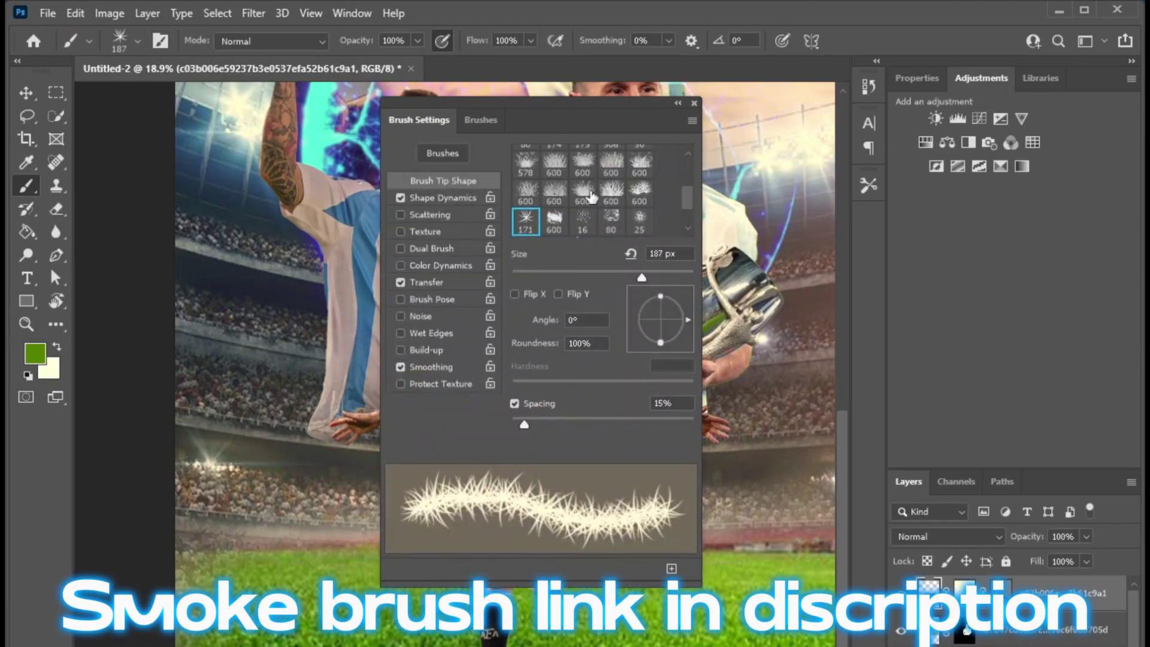
{"action": "left_click", "coordinate": [480, 121]}
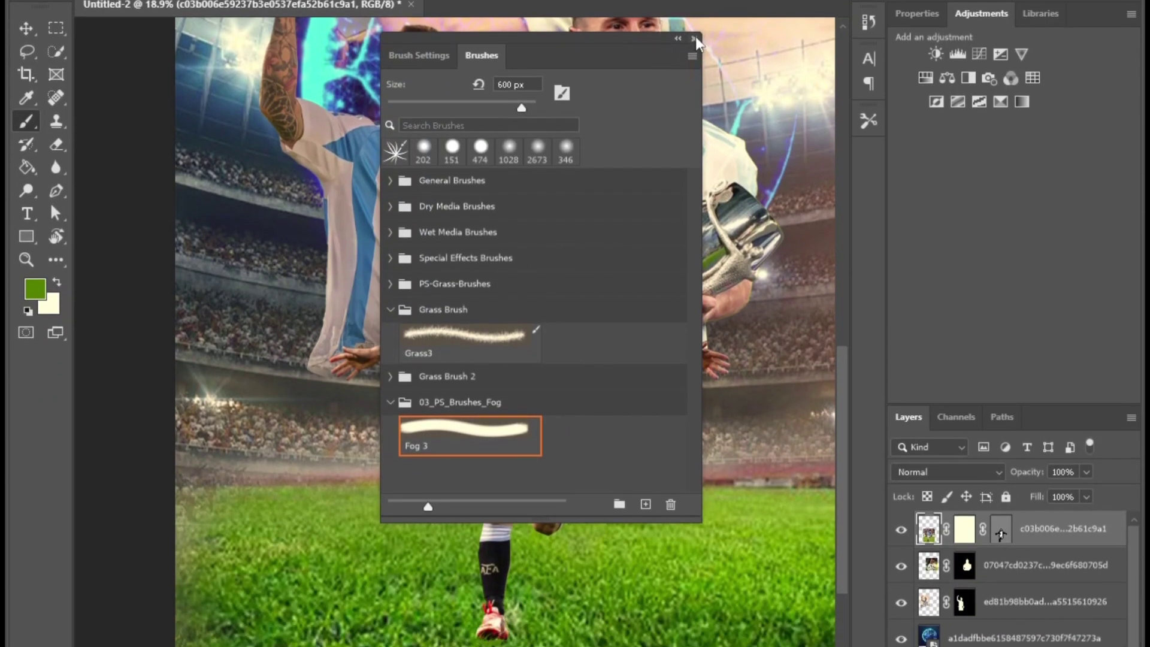
{"action": "left_click", "coordinate": [695, 103]}
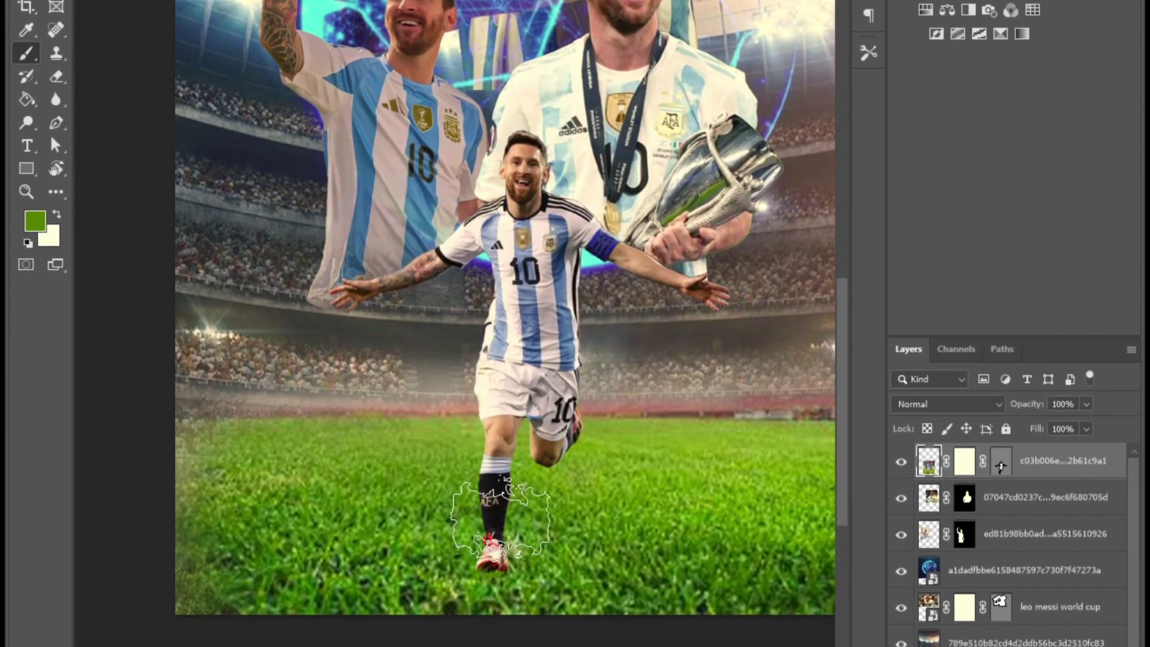
Paint grey-blue fog across the lower grass and over the running player's front foot
{"action": "key", "text": "ctrl+d"}
{"action": "scroll", "coordinate": [502, 519], "scroll_direction": "down", "scroll_amount": 1}
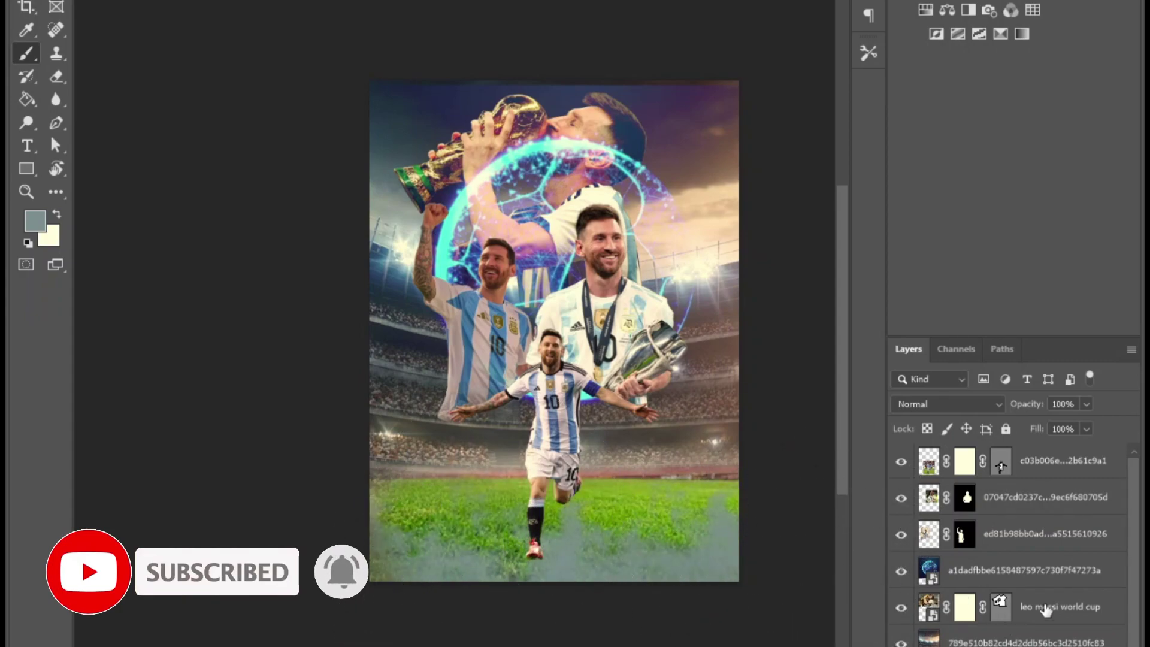
{"action": "left_click", "coordinate": [1054, 460]}
{"action": "scroll", "coordinate": [548, 560], "scroll_direction": "up", "scroll_amount": 3}
{"action": "scroll", "coordinate": [638, 593], "scroll_direction": "down", "scroll_amount": 5}
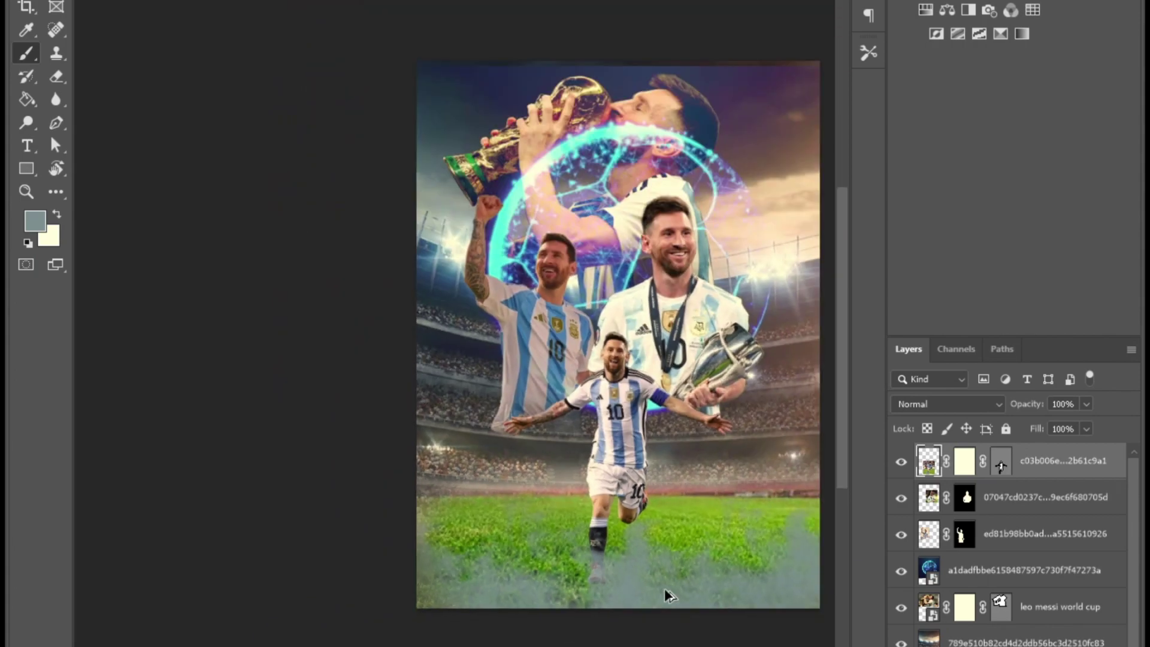
{"action": "scroll", "coordinate": [543, 530], "scroll_direction": "up", "scroll_amount": 2}
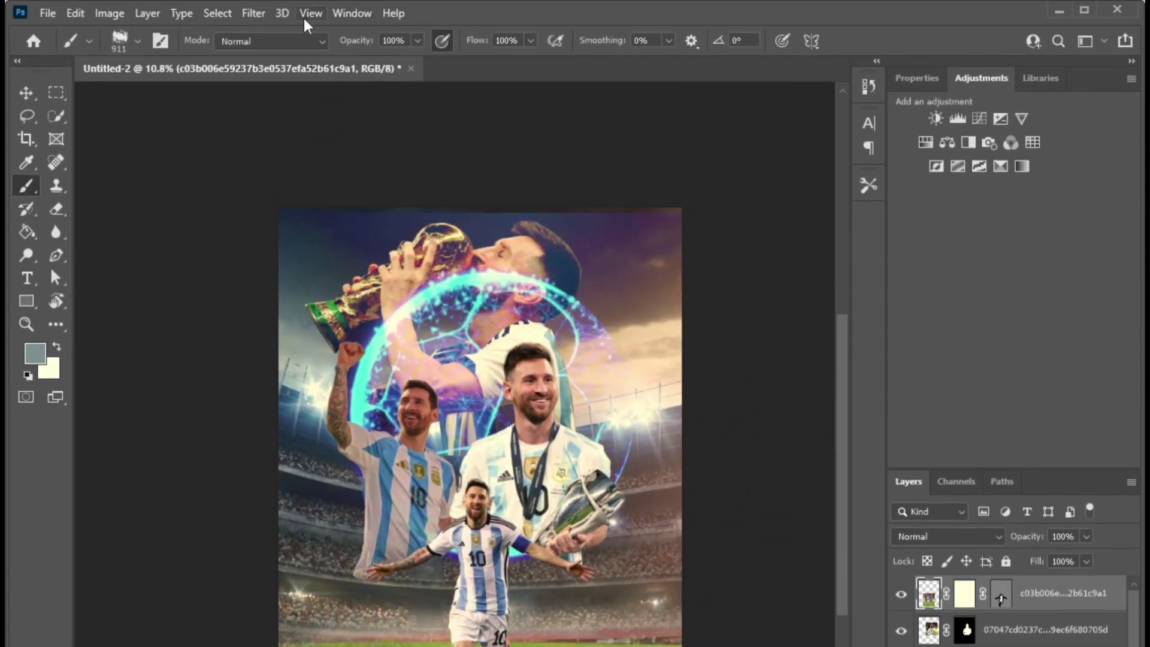
Adjust the running player in the Camera Raw Filter with Temperature -6, Shadows +34, Clarity +100 and Vibrance +34
{"action": "left_click", "coordinate": [252, 14]}
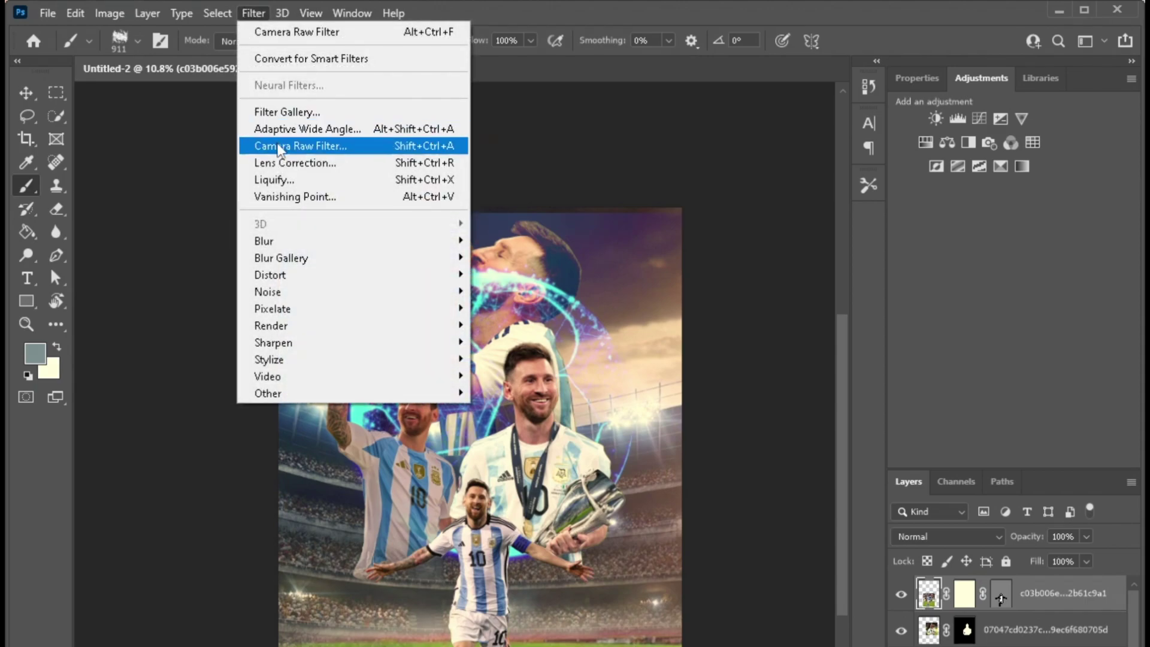
{"action": "left_click", "coordinate": [344, 153]}
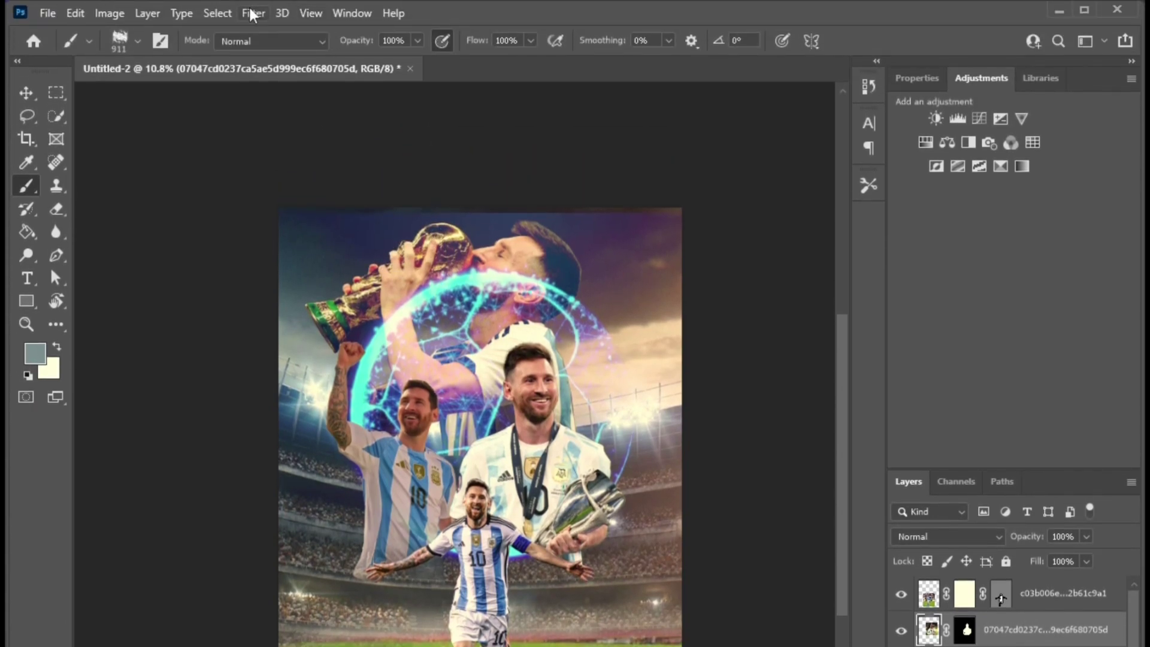
{"action": "left_click", "coordinate": [253, 13]}
{"action": "left_click", "coordinate": [299, 98]}
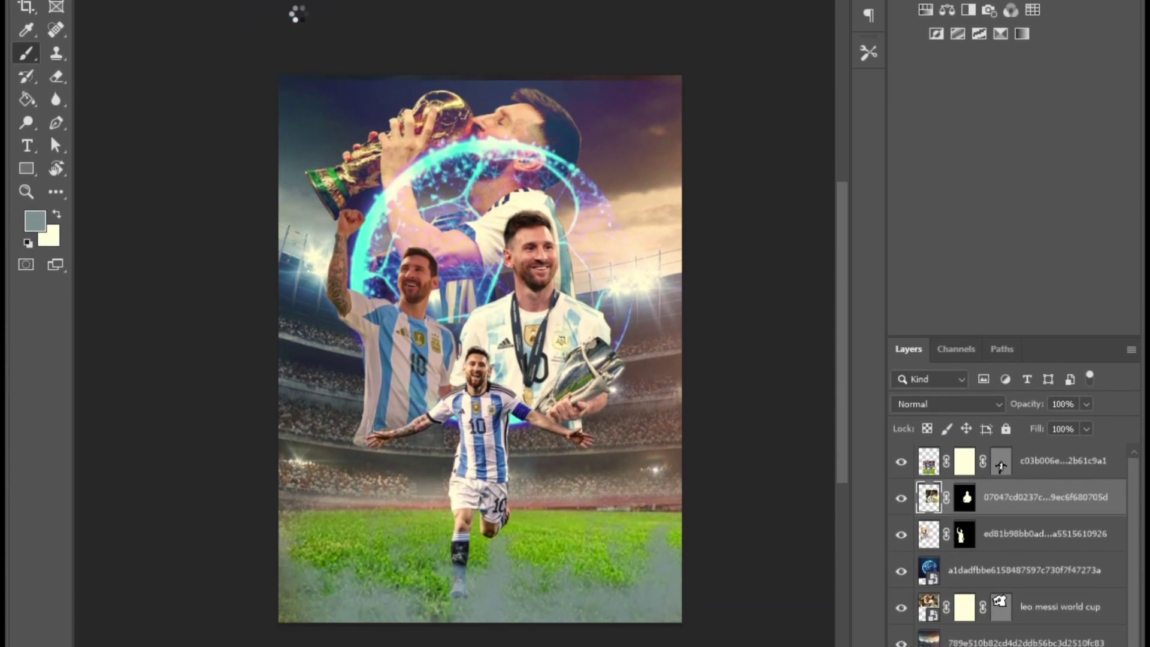
{"action": "scroll", "coordinate": [902, 424], "scroll_direction": "up", "scroll_amount": 1}
{"action": "left_click_drag", "start_coordinate": [902, 394], "coordinate": [929, 393]}
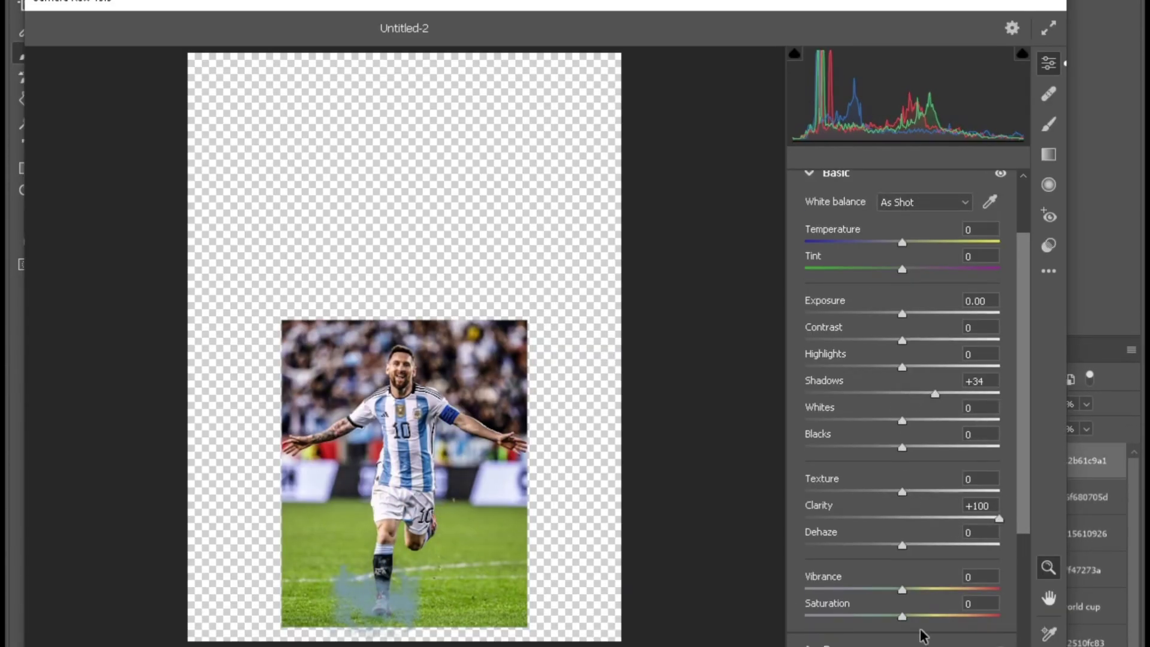
{"action": "scroll", "coordinate": [892, 271], "scroll_direction": "up", "scroll_amount": 1}
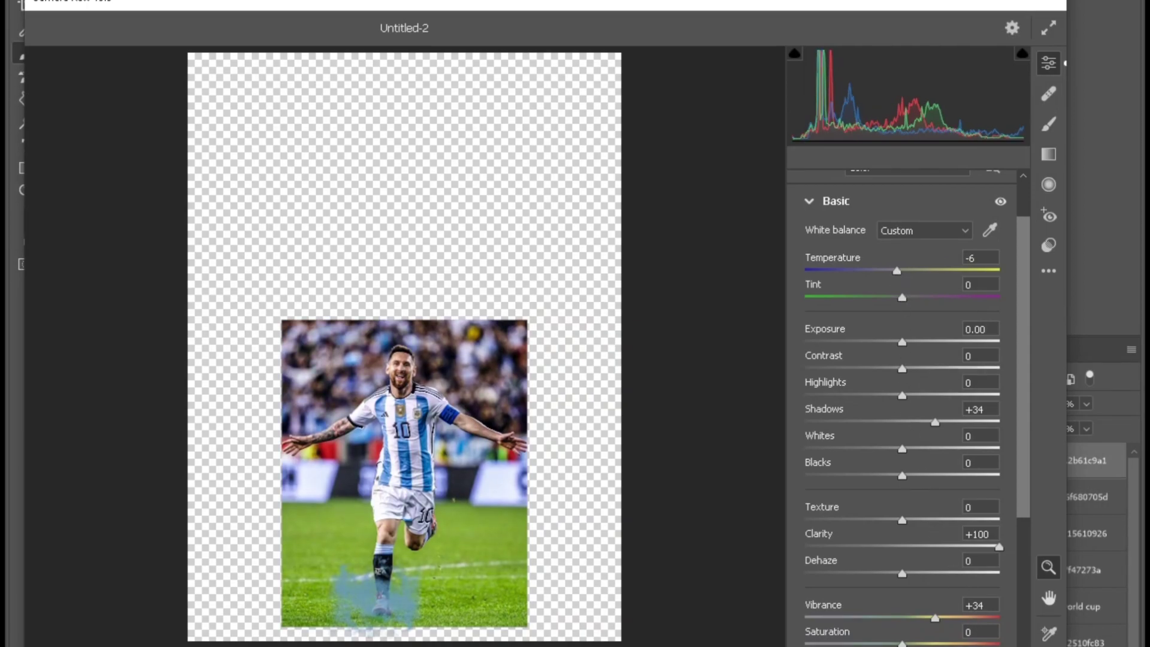